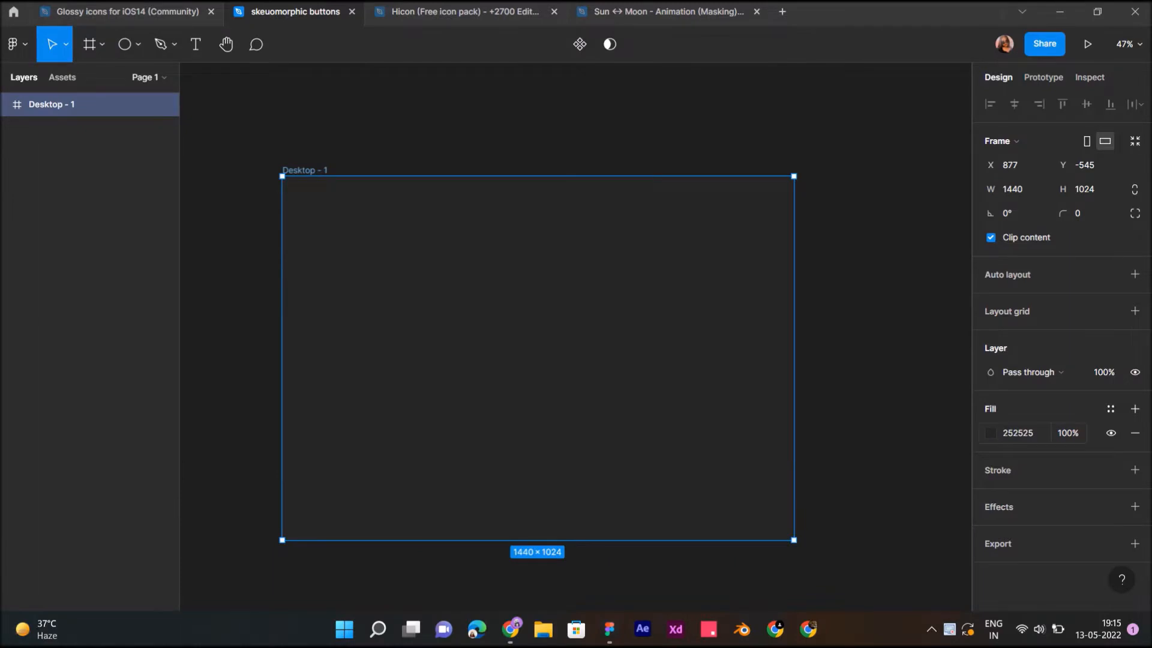
# Step: Change the fill of the Desktop - 1 frame to a very light grey
pyautogui.click(991, 432)
pyautogui.moveTo(792, 388); pyautogui.dragTo(792, 253)
pyautogui.click(240, 144)
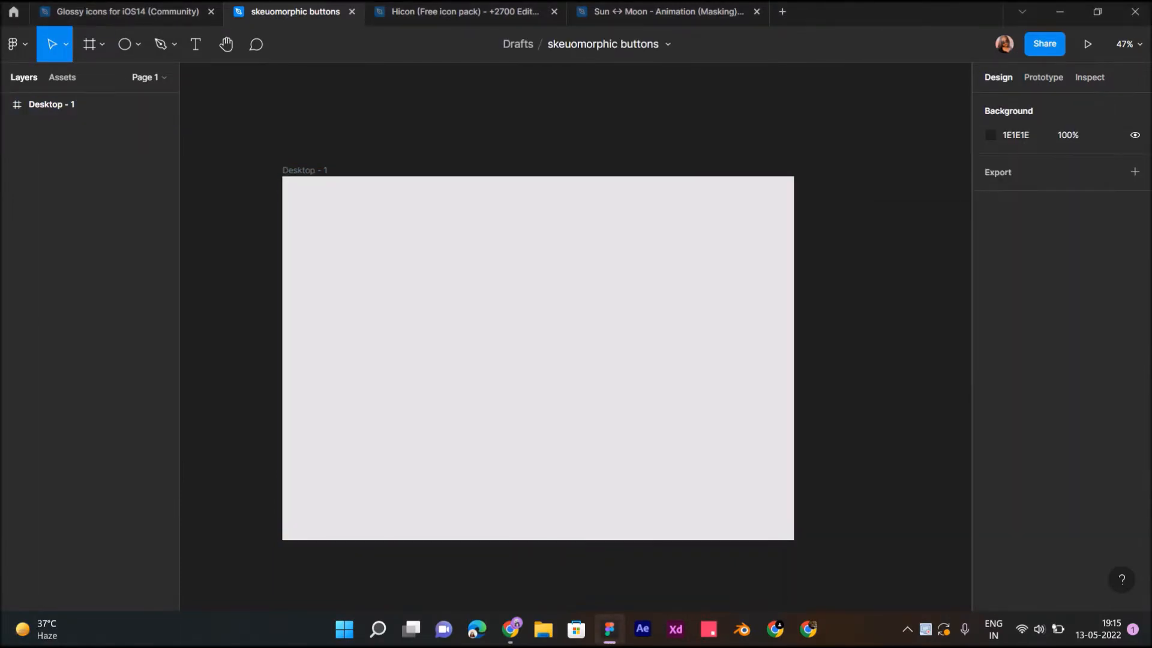
# Step: Draw a circle about 351 × 351 in the left half of the frame, roughly at mid-height
pyautogui.hscroll(-1, 576, 336)
pyautogui.click(124, 43)
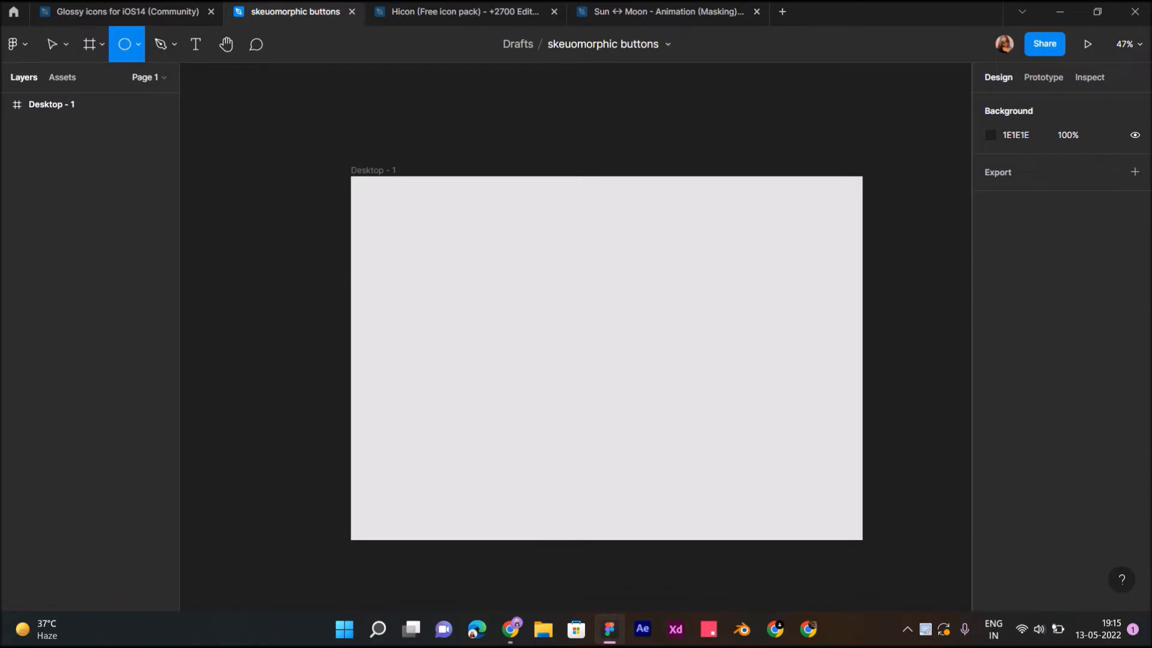
pyautogui.moveTo(450, 274); pyautogui.dragTo(575, 397)
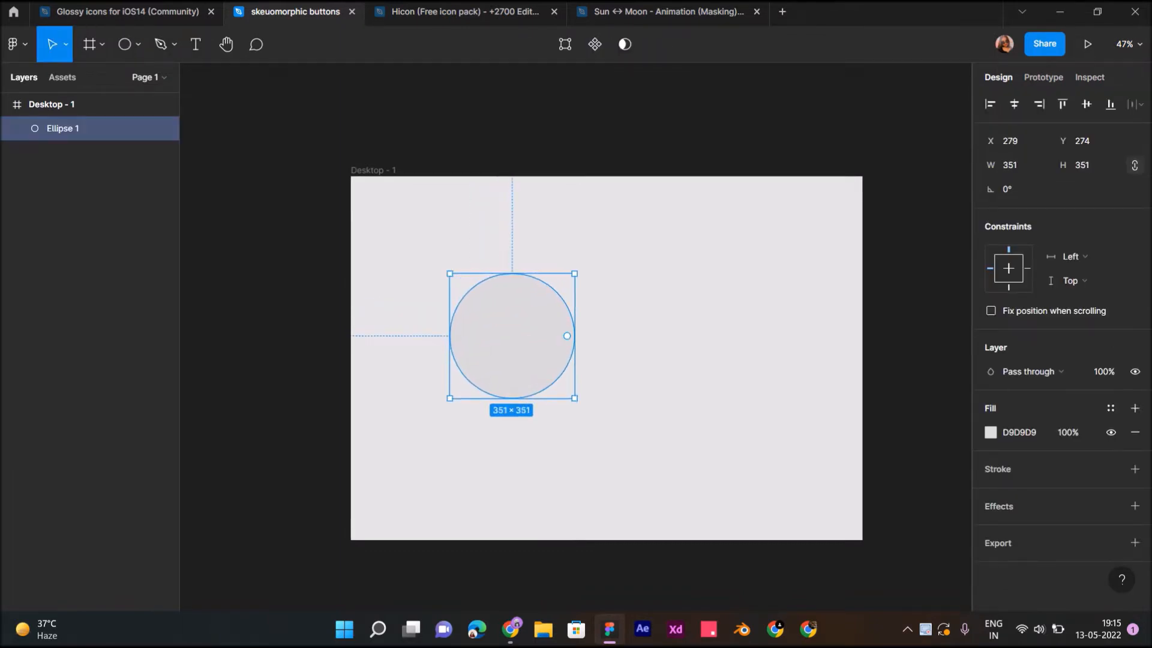
pyautogui.moveTo(516, 339); pyautogui.dragTo(518, 348)
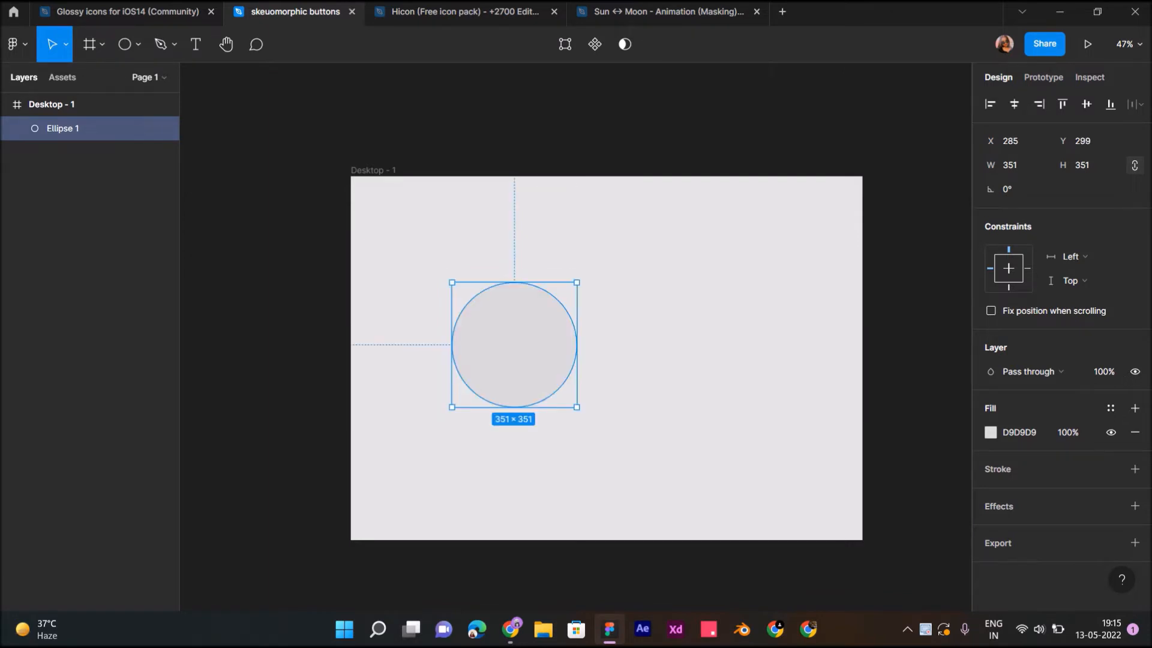
# Step: Fill the circle with the light grey E4E4E4 sampled from the frame and place a duplicate of it to its right
pyautogui.click(991, 433)
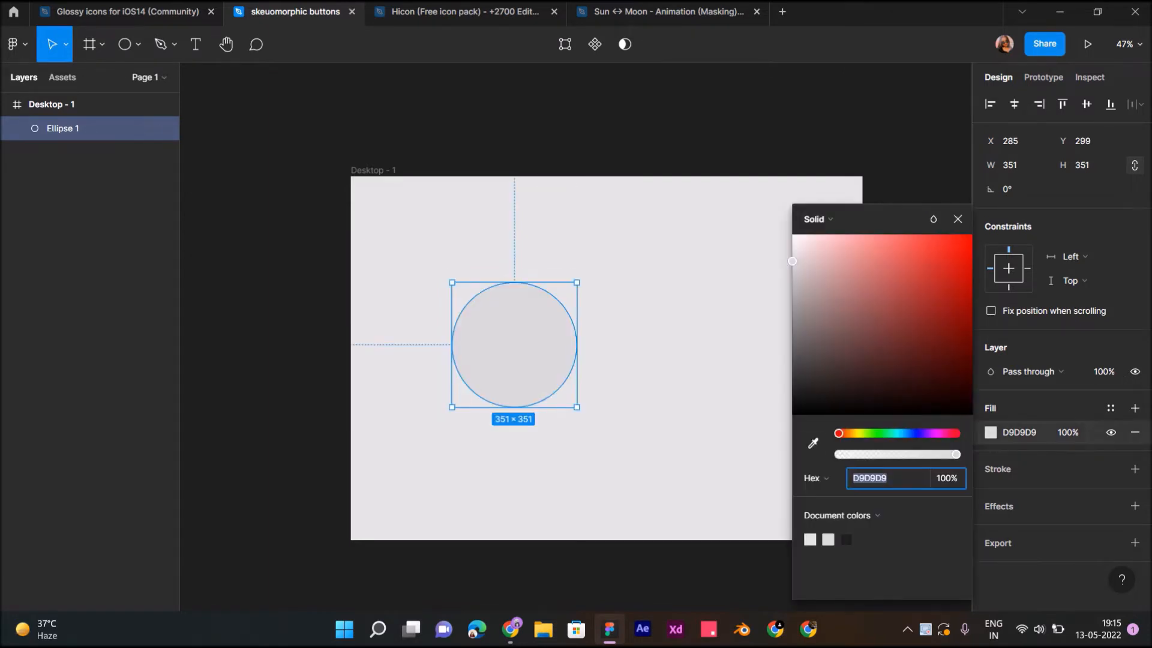
pyautogui.click(813, 444)
pyautogui.click(624, 366)
pyautogui.moveTo(528, 351); pyautogui.dragTo(693, 348)
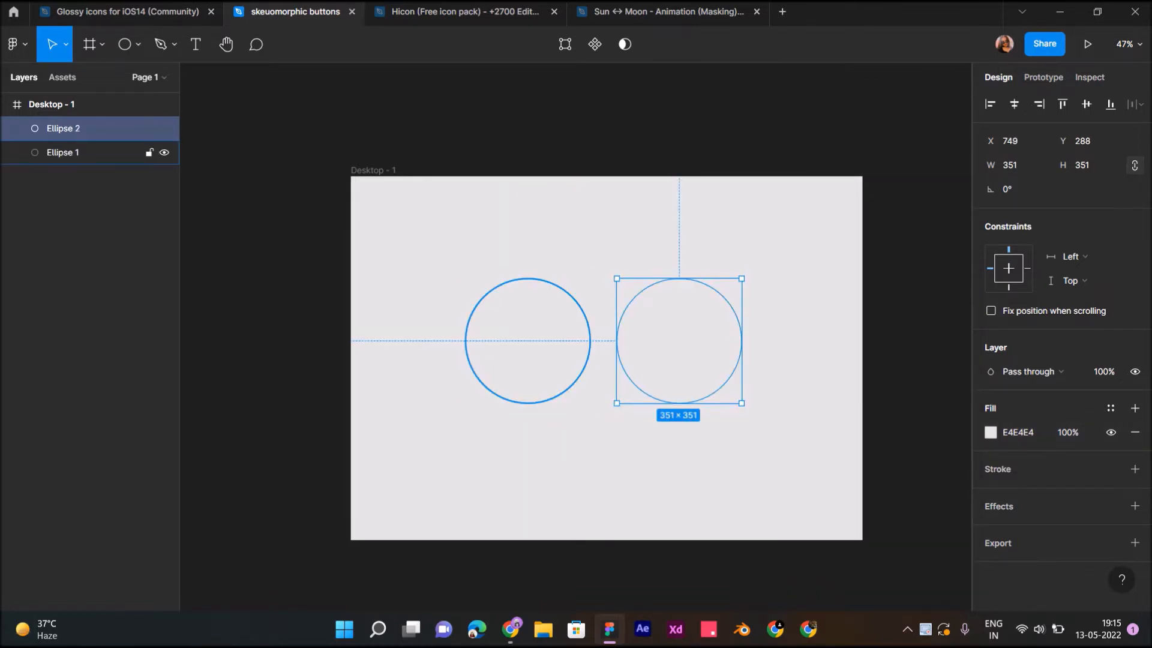
# Step: Add a drop shadow to the left circle with an X offset of 22 and a Y offset of 28
pyautogui.click(528, 342)
pyautogui.scroll(2, 552, 344)
pyautogui.scroll(3, 516, 318)
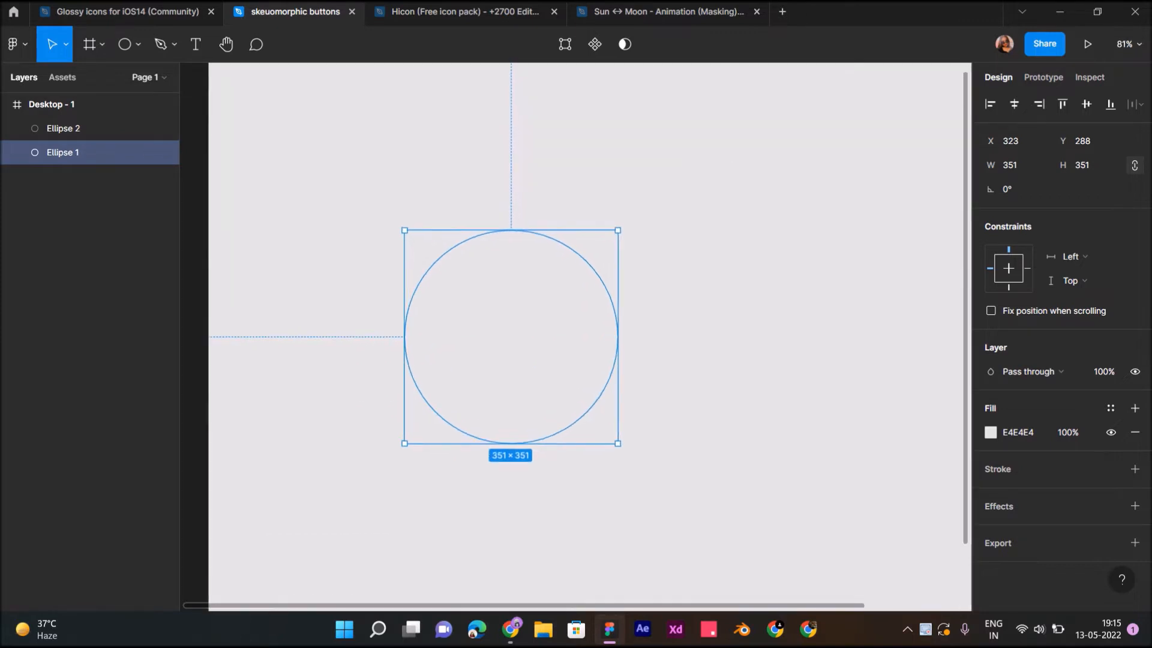
pyautogui.click(1135, 506)
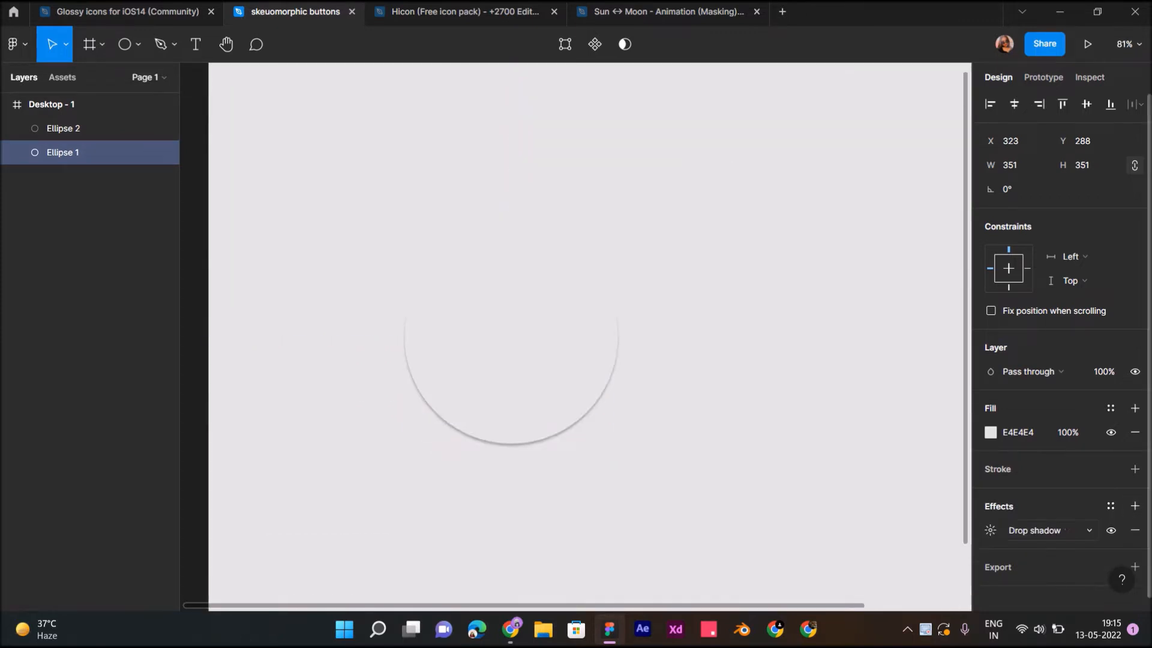
pyautogui.click(991, 531)
pyautogui.moveTo(809, 534); pyautogui.dragTo(835, 556)
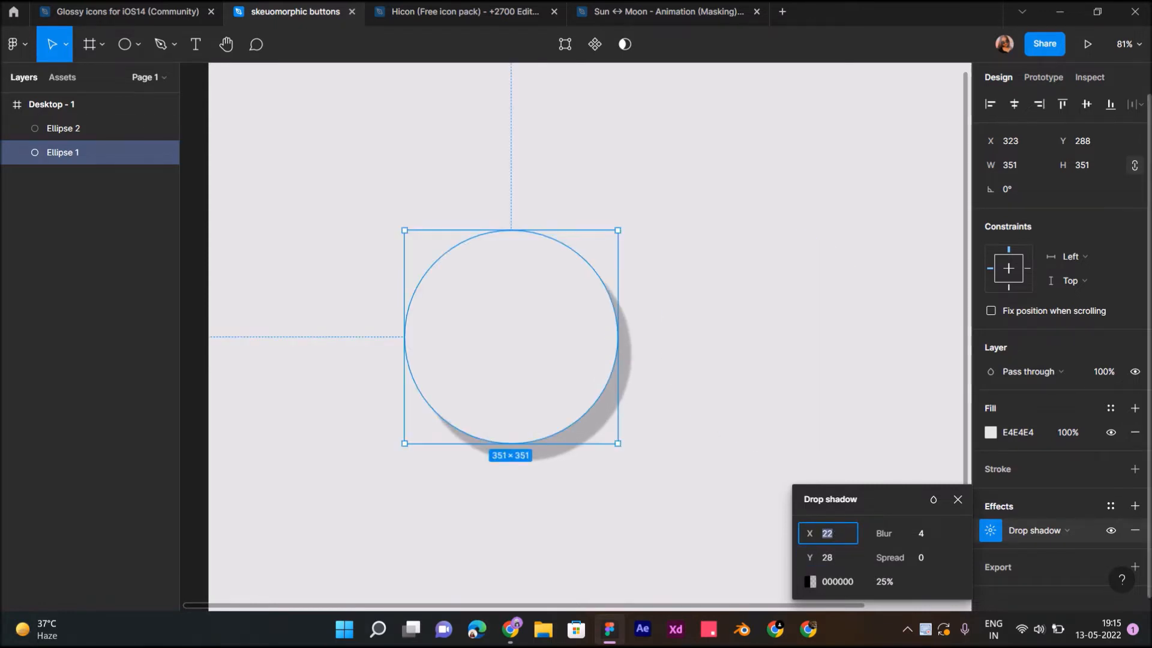
pyautogui.click(822, 533)
# Step: Set the left circle's drop shadow to a blur of 60 and an opacity of 20%
pyautogui.click(921, 534)
pyautogui.write('60')
pyautogui.press('Return')
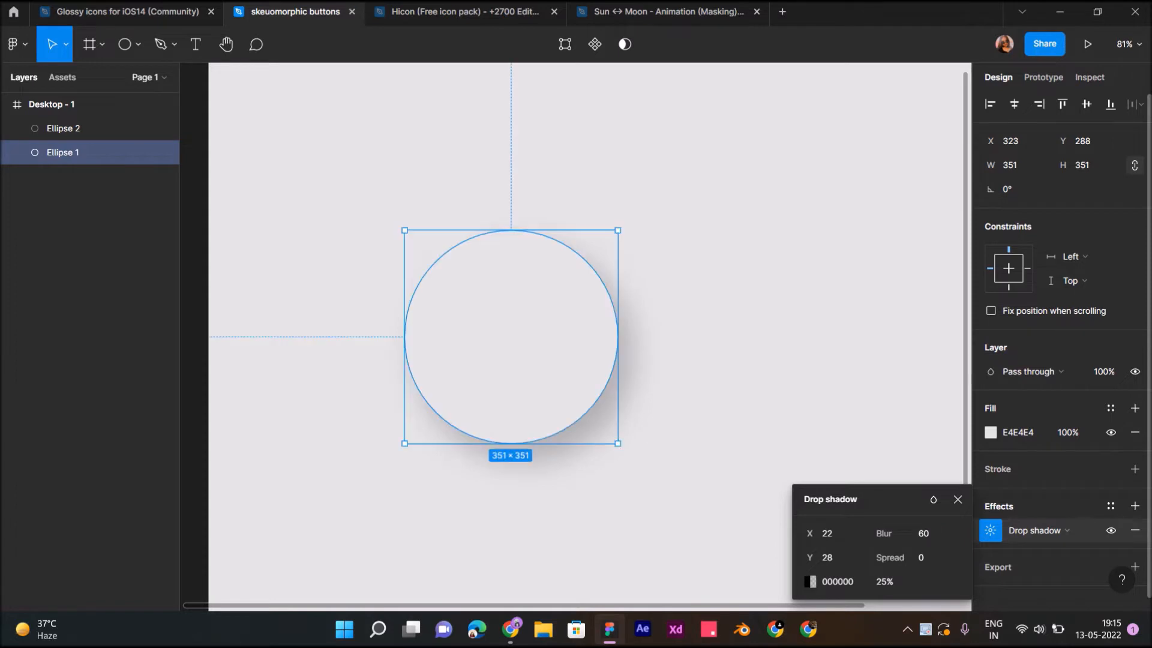
pyautogui.click(886, 581)
pyautogui.write('20')
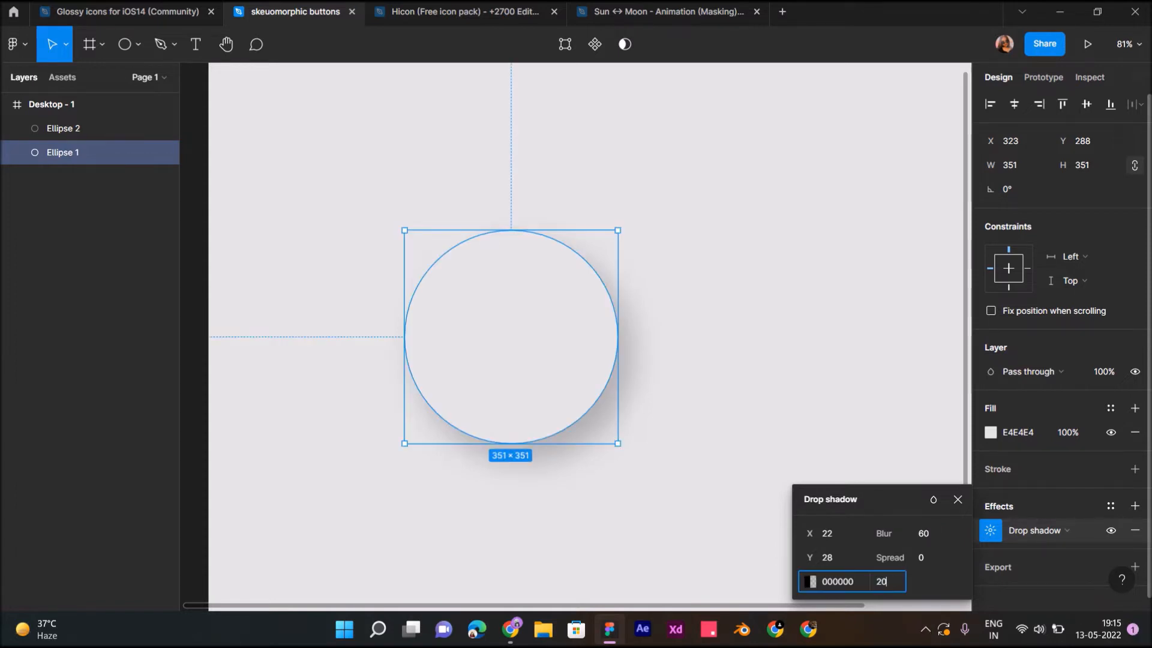
pyautogui.press('Return')
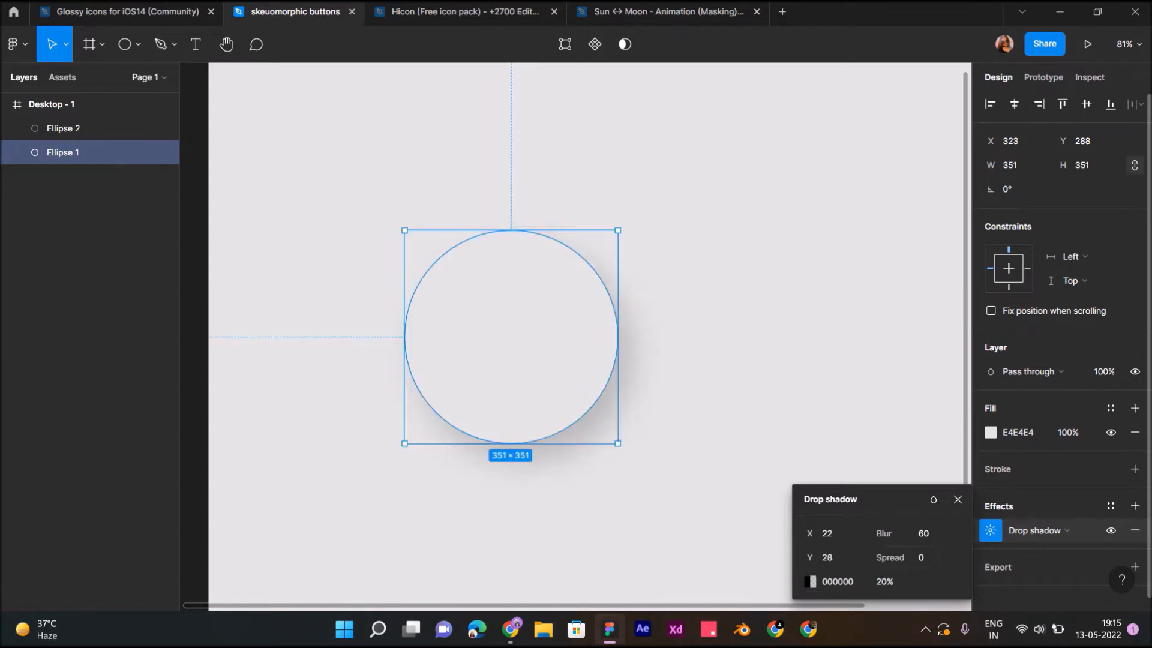
# Step: Add an inner shadow to the left circle with an X offset of -23 and a Y offset of -19
pyautogui.click(1135, 506)
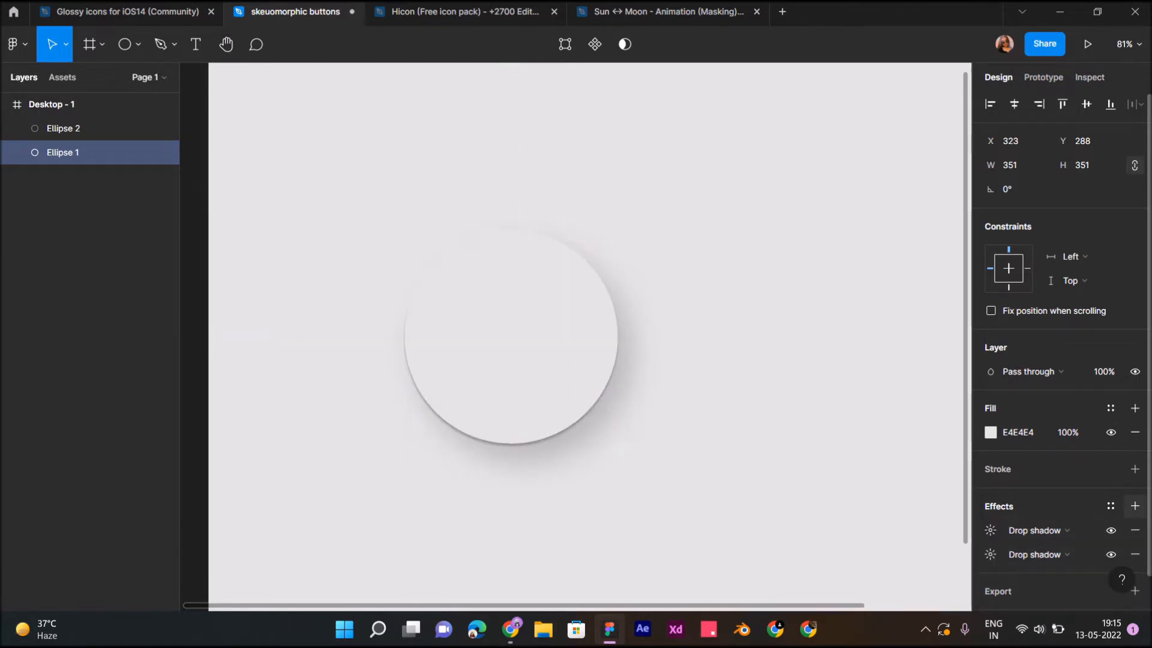
pyautogui.click(1035, 530)
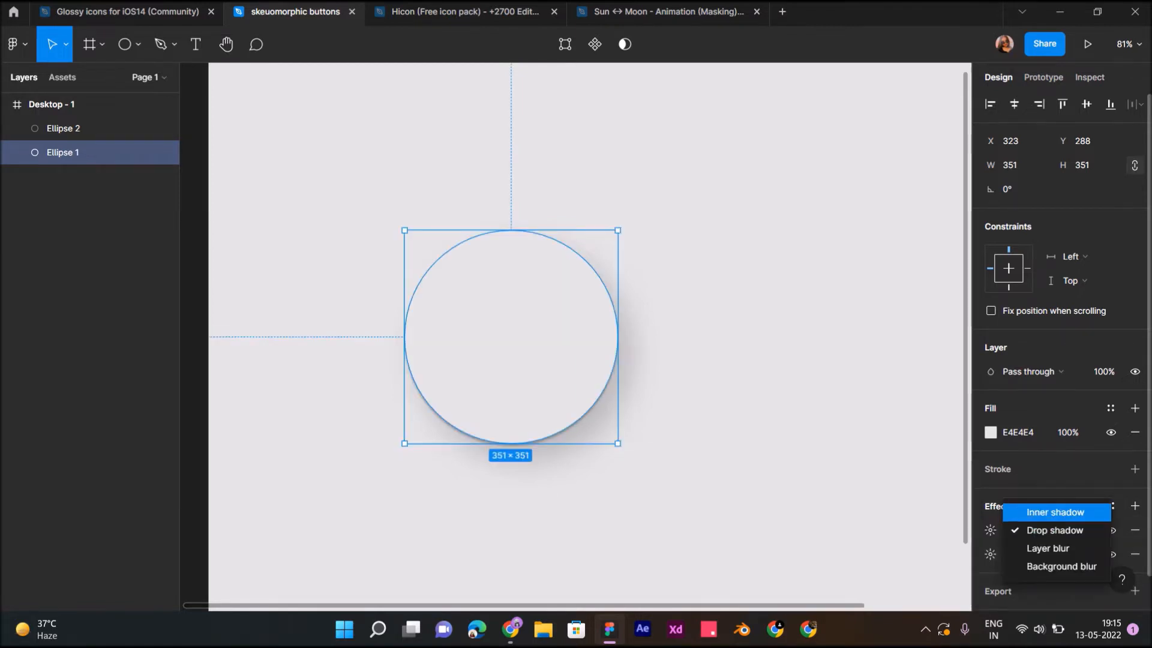
pyautogui.click(1056, 512)
pyautogui.click(990, 530)
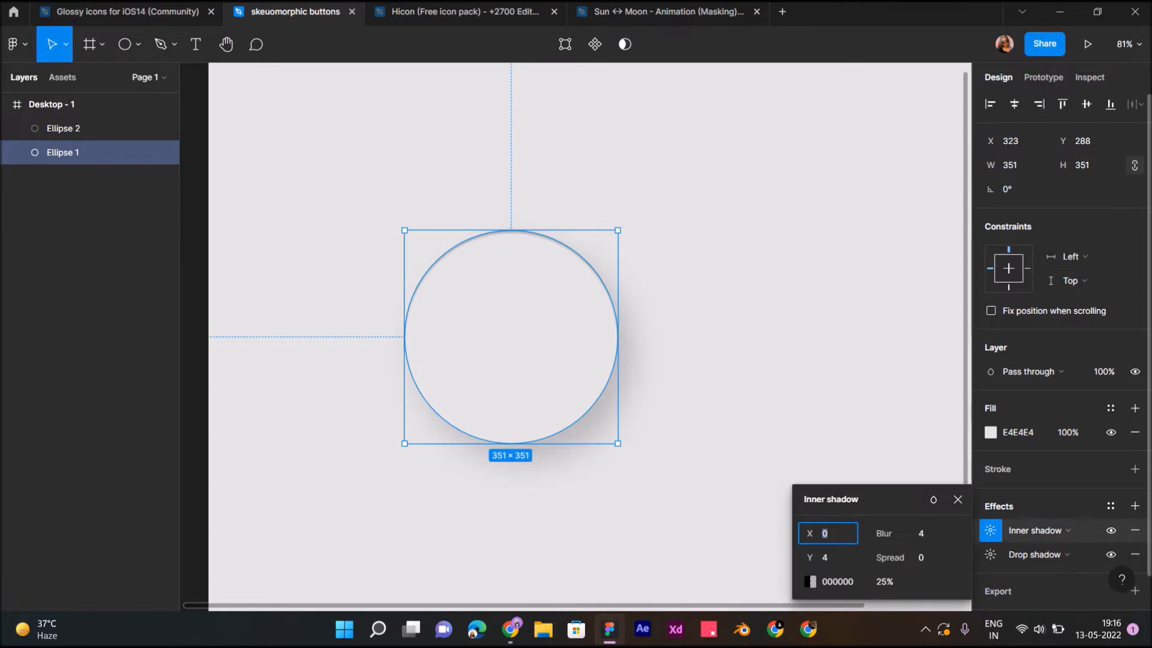
pyautogui.moveTo(810, 532); pyautogui.dragTo(767, 519)
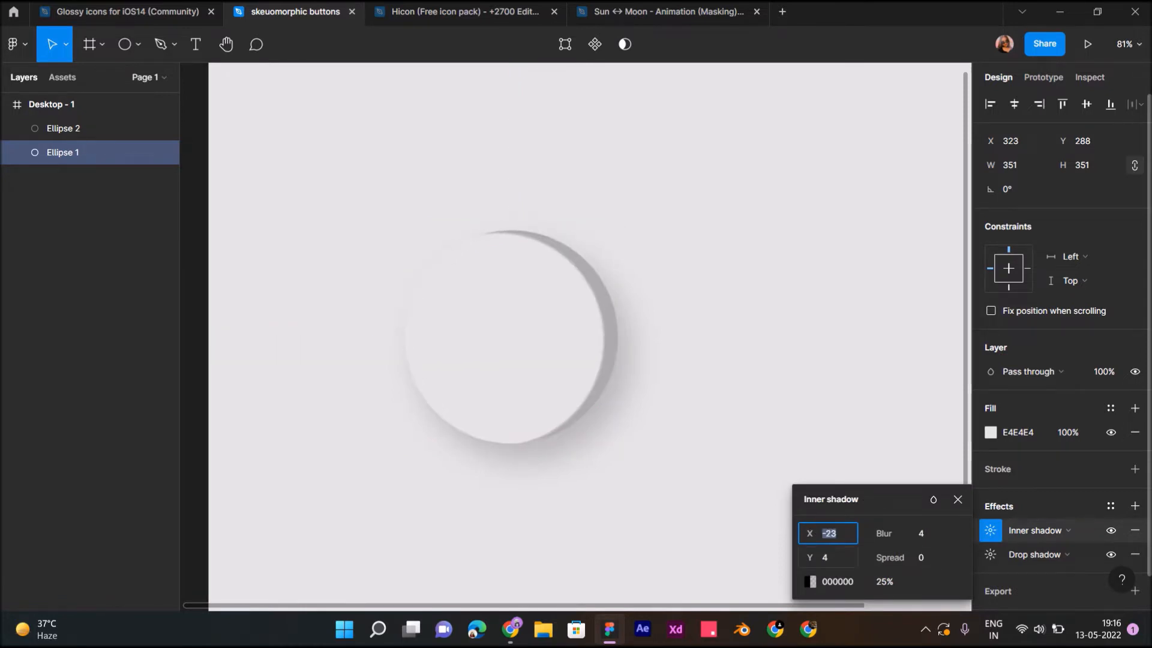
pyautogui.moveTo(813, 555); pyautogui.dragTo(770, 540)
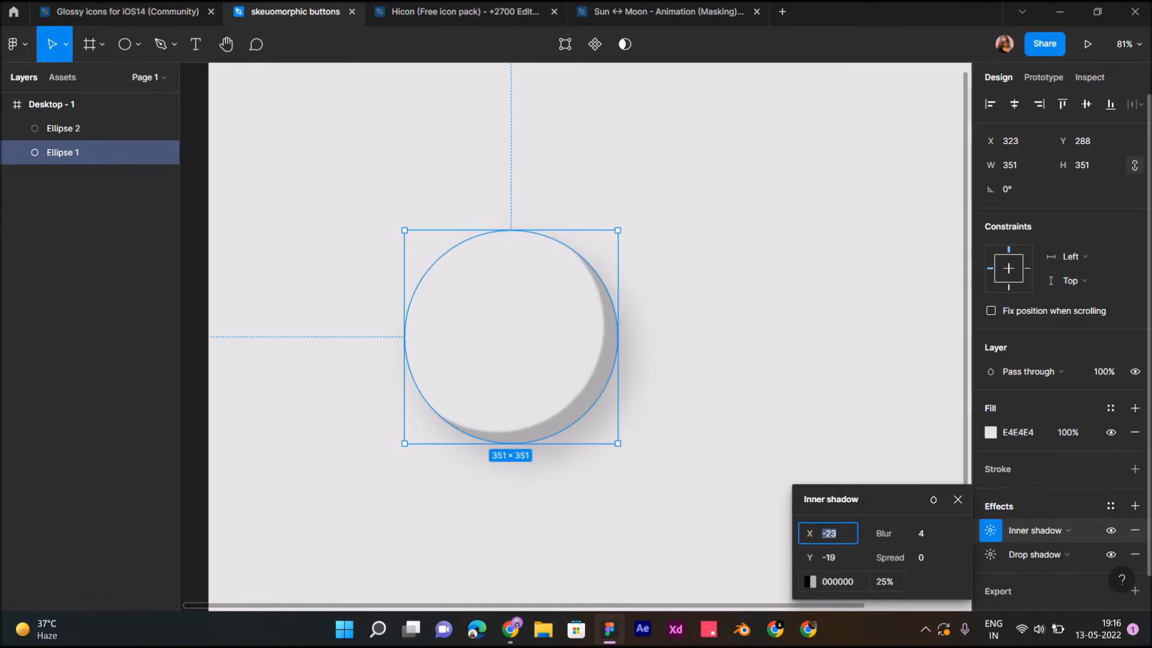
# Step: Make the inner shadow white (FFFFFF) and set its blur to 50
pyautogui.click(810, 581)
pyautogui.moveTo(636, 288); pyautogui.dragTo(612, 234)
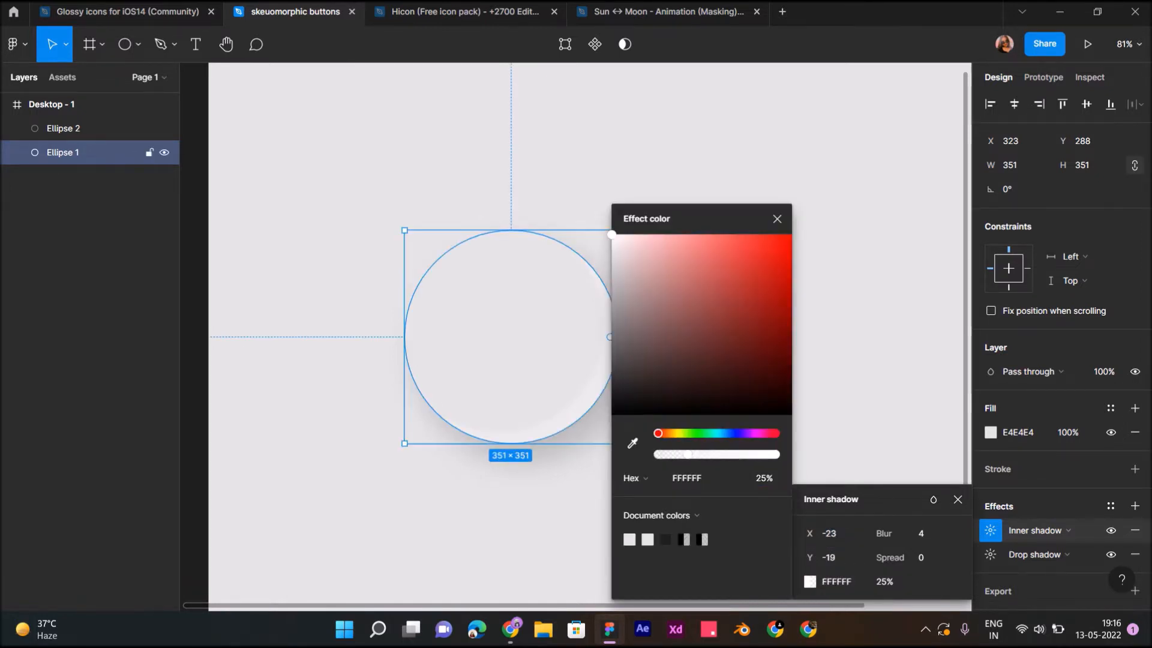
pyautogui.hscroll(2, 577, 336)
pyautogui.click(921, 533)
pyautogui.write('50')
pyautogui.press('Return')
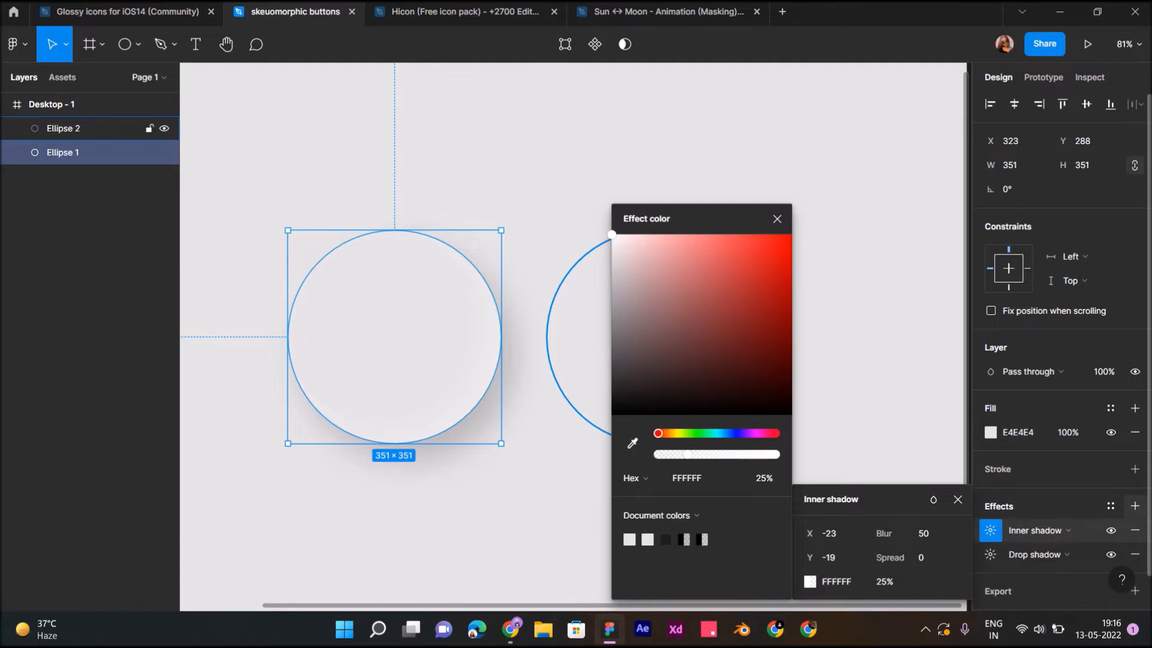
# Step: Add a second drop shadow to the left circle in white (FFFFFF), offset X -15 and Y -29
pyautogui.click(1134, 505)
pyautogui.click(991, 530)
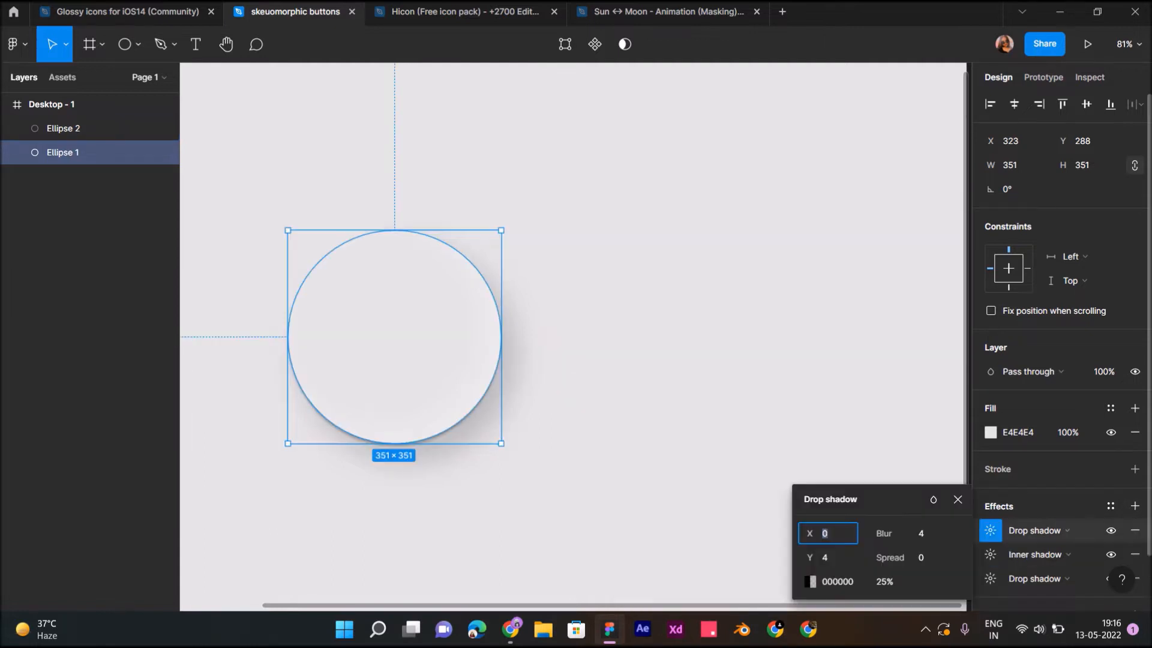
pyautogui.moveTo(809, 533); pyautogui.dragTo(759, 535)
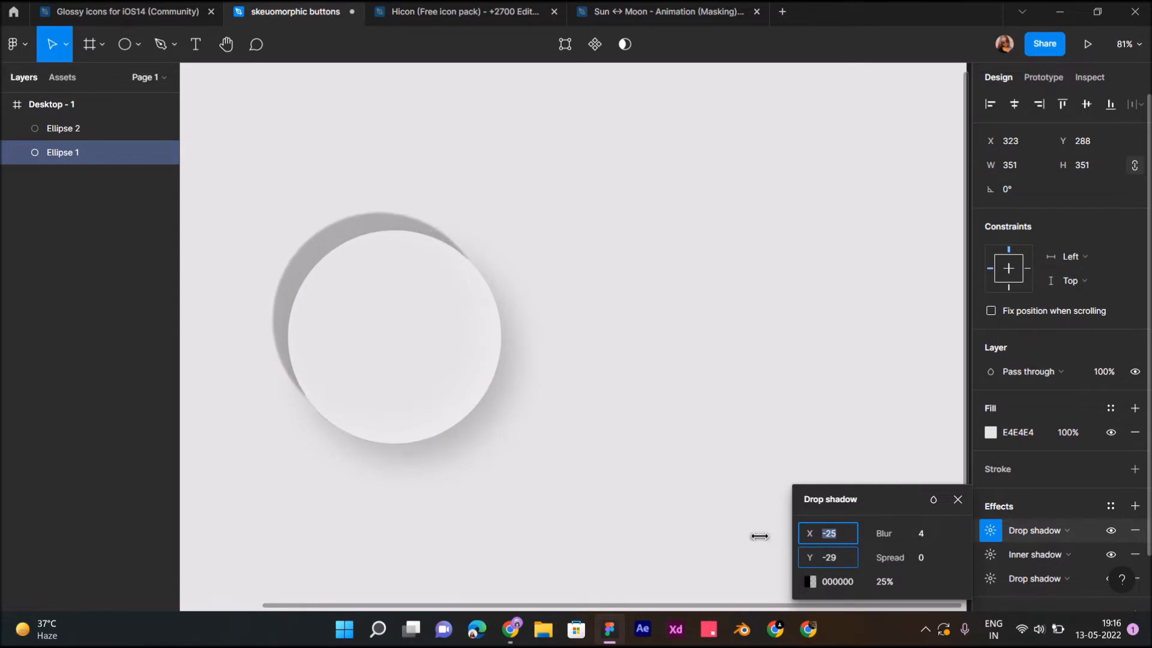
pyautogui.click(810, 581)
pyautogui.moveTo(666, 336); pyautogui.dragTo(611, 235)
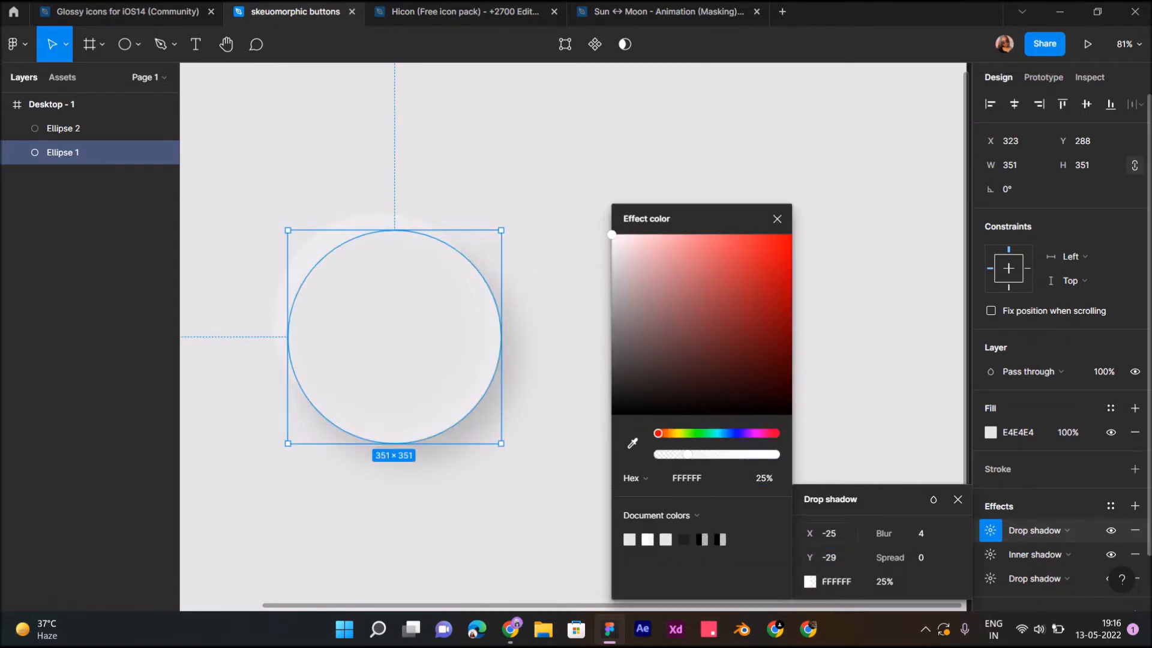
pyautogui.moveTo(820, 540); pyautogui.dragTo(828, 541)
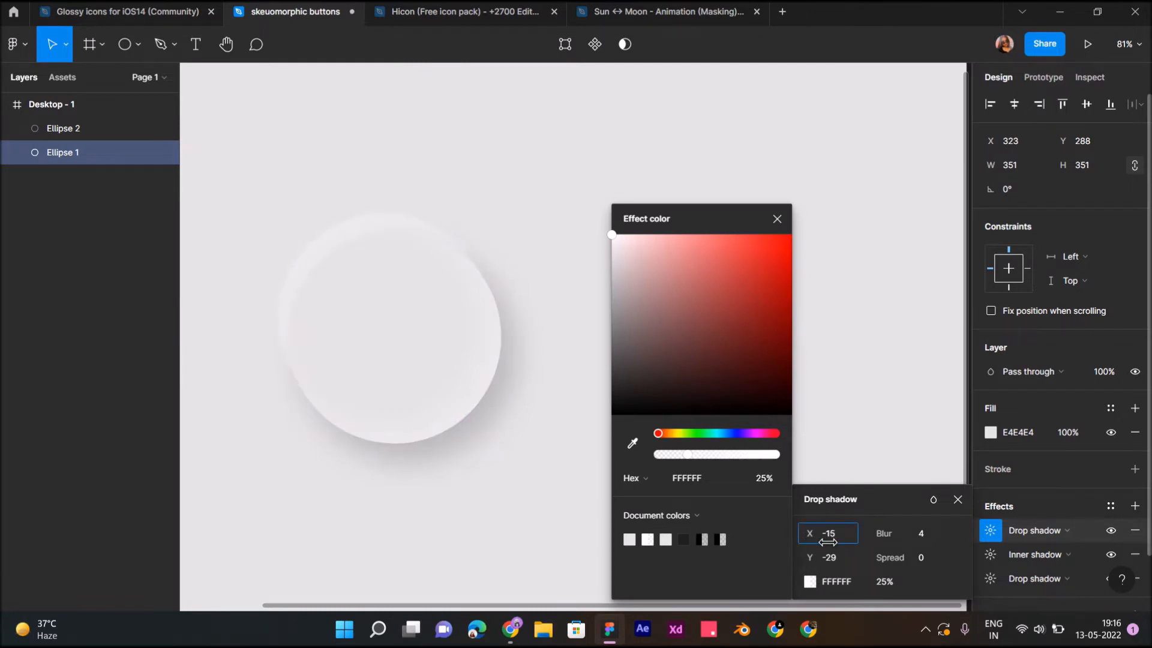
# Step: Set the white drop shadow's blur to 60 and its opacity to 100%
pyautogui.click(921, 533)
pyautogui.write('60')
pyautogui.press('Return')
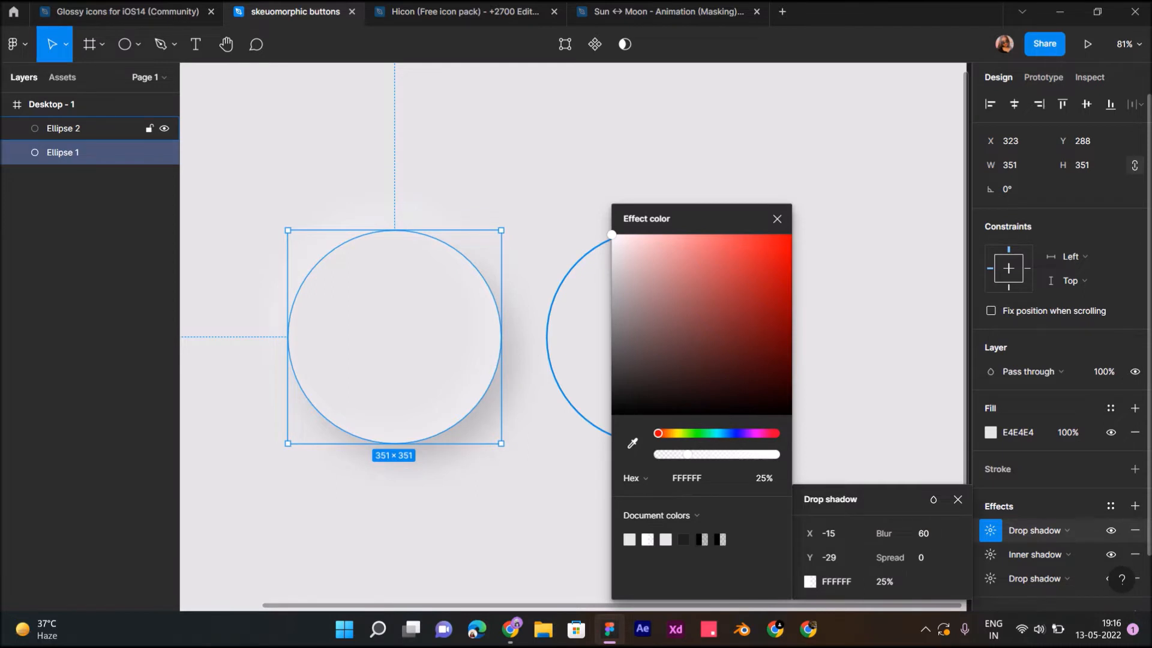
pyautogui.click(885, 581)
pyautogui.write('00')
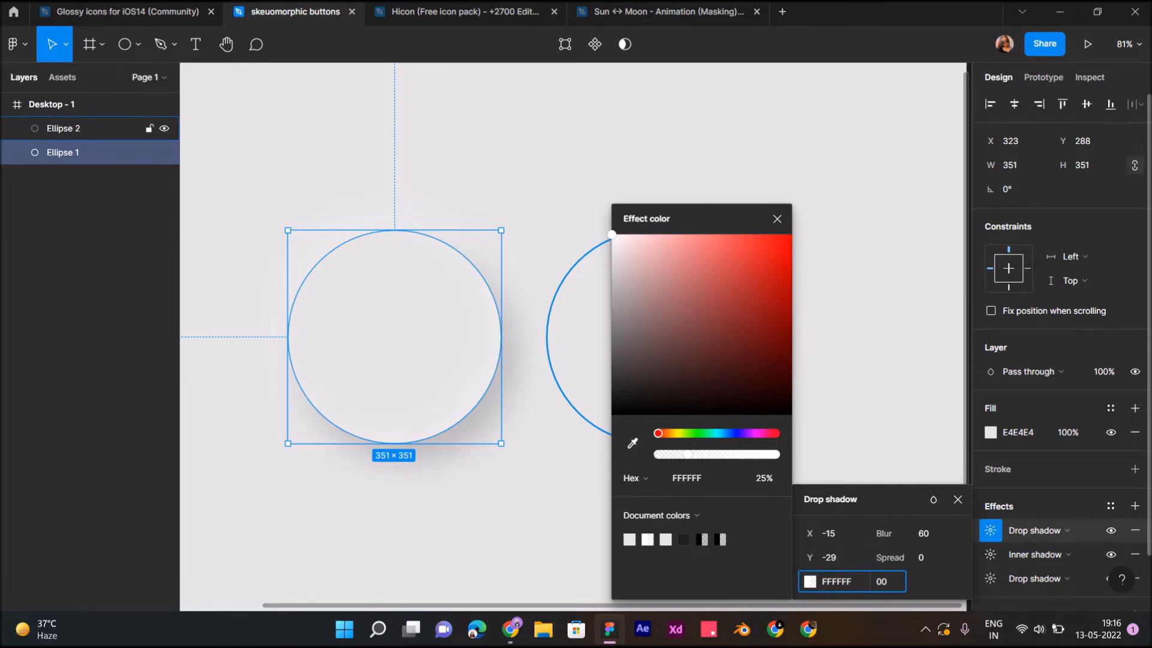
pyautogui.press('BackSpace')
pyautogui.press('BackSpace')
pyautogui.write('100')
pyautogui.press('Return')
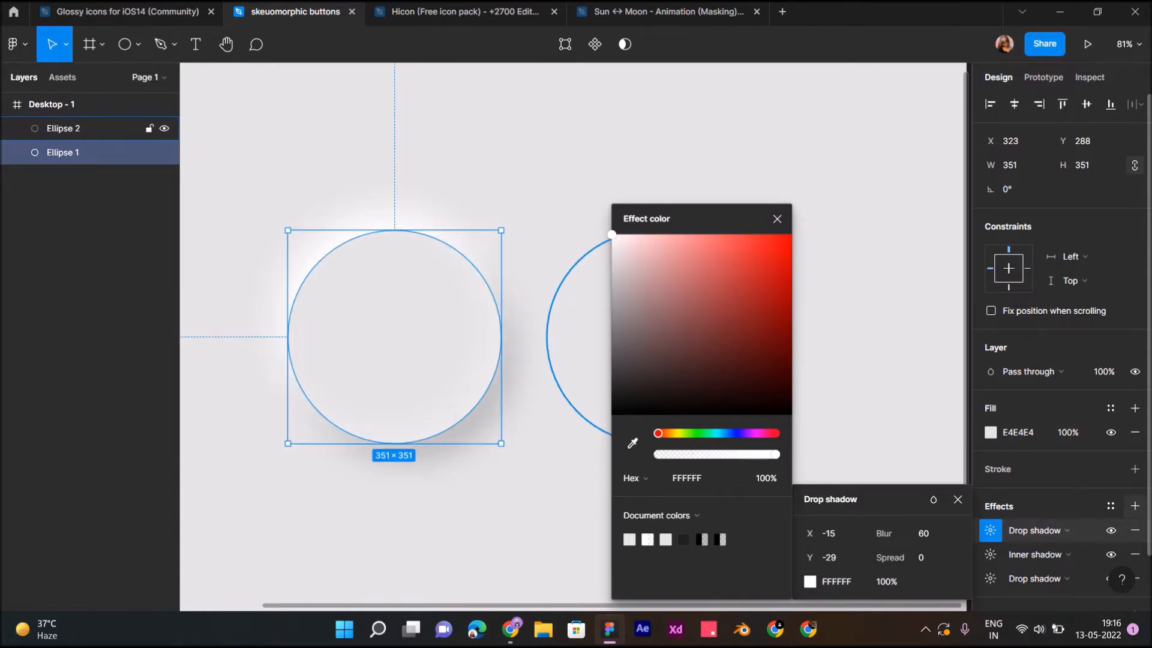
# Step: Add a second inner shadow to the left circle with an X offset of 21 and a Y offset of 25
pyautogui.click(1135, 506)
pyautogui.click(991, 530)
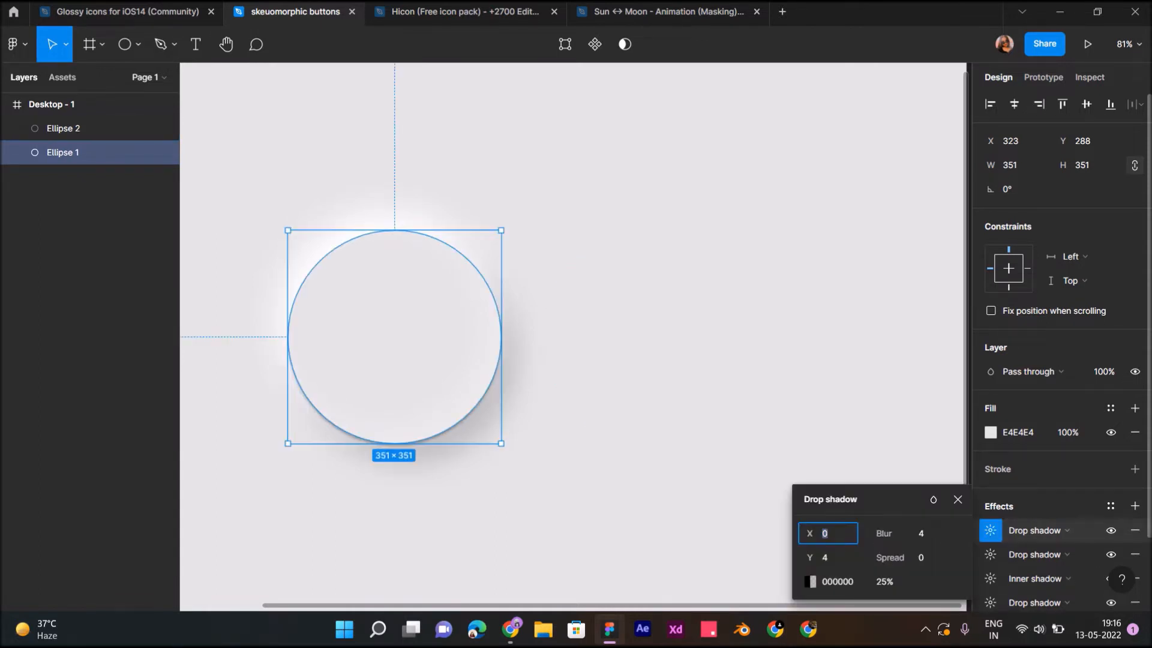
pyautogui.click(1035, 530)
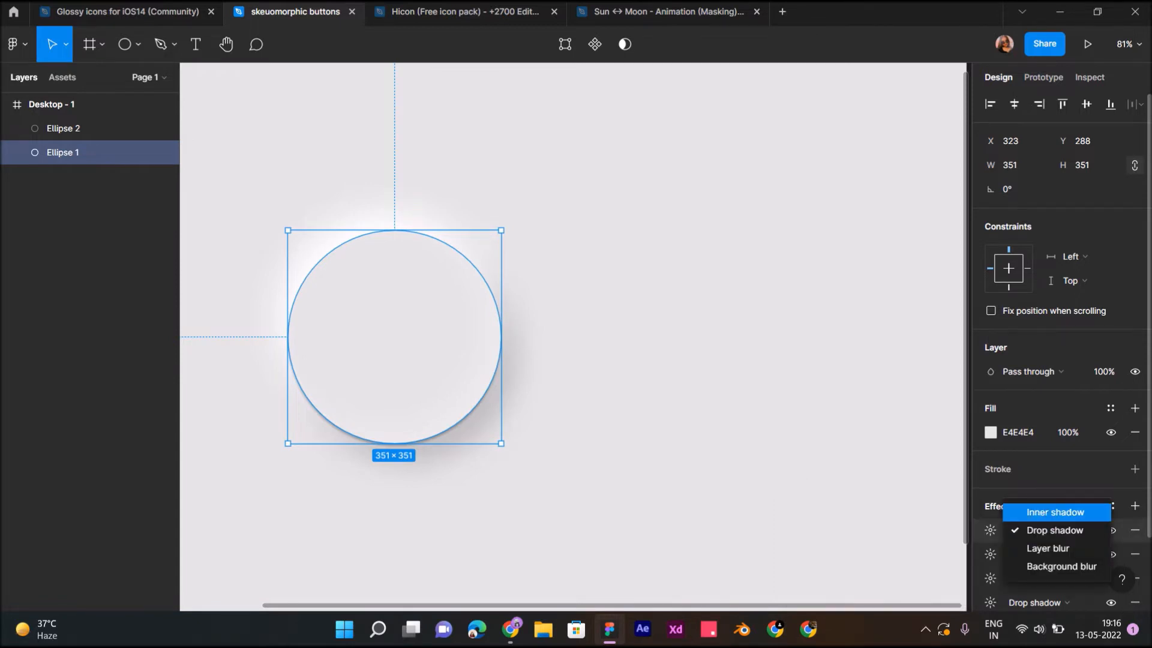
pyautogui.click(1055, 512)
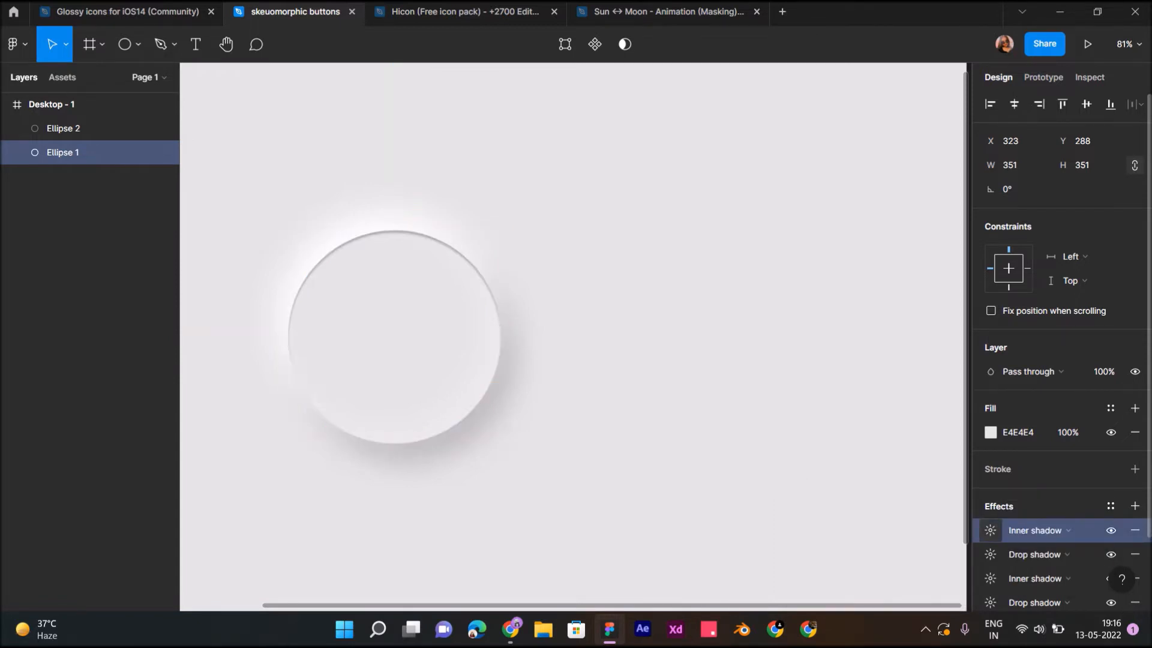
pyautogui.click(991, 531)
pyautogui.press('Up')
pyautogui.press('Up')
pyautogui.press('Up')
pyautogui.press('Up')
pyautogui.press('Up')
pyautogui.press('Up')
pyautogui.press('Up')
pyautogui.press('Up')
pyautogui.press('Up')
pyautogui.press('Up')
pyautogui.press('Up')
pyautogui.press('Up')
pyautogui.press('Up')
pyautogui.press('Up')
pyautogui.press('Up')
pyautogui.press('Up')
pyautogui.press('Up')
pyautogui.press('Up')
pyautogui.press('Up')
pyautogui.press('Up')
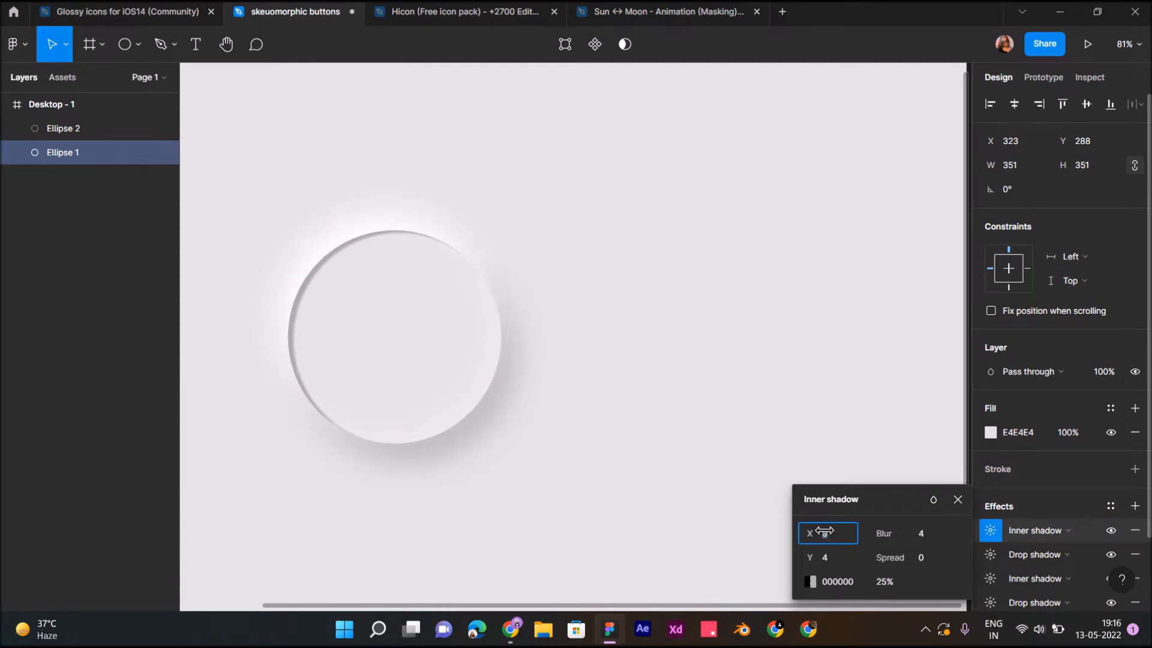
pyautogui.moveTo(824, 558); pyautogui.dragTo(837, 558)
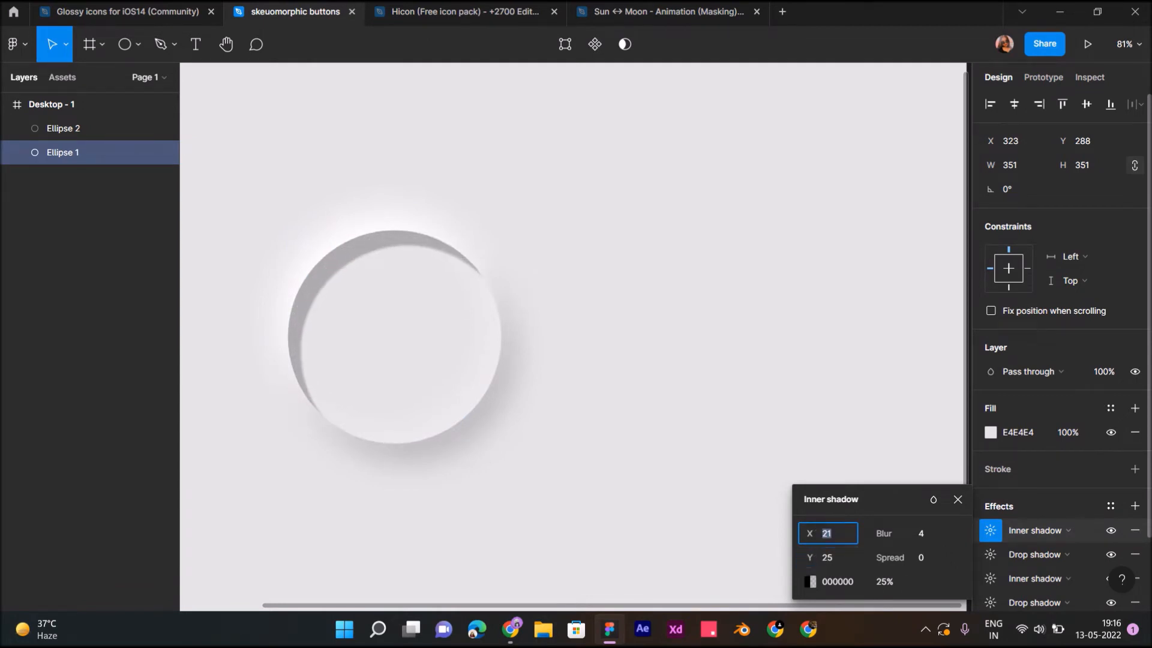
# Step: Set the new inner shadow's blur to 50, its opacity to 15% and its colour to mid grey 717171
pyautogui.press('Tab')
pyautogui.write('50')
pyautogui.press('Return')
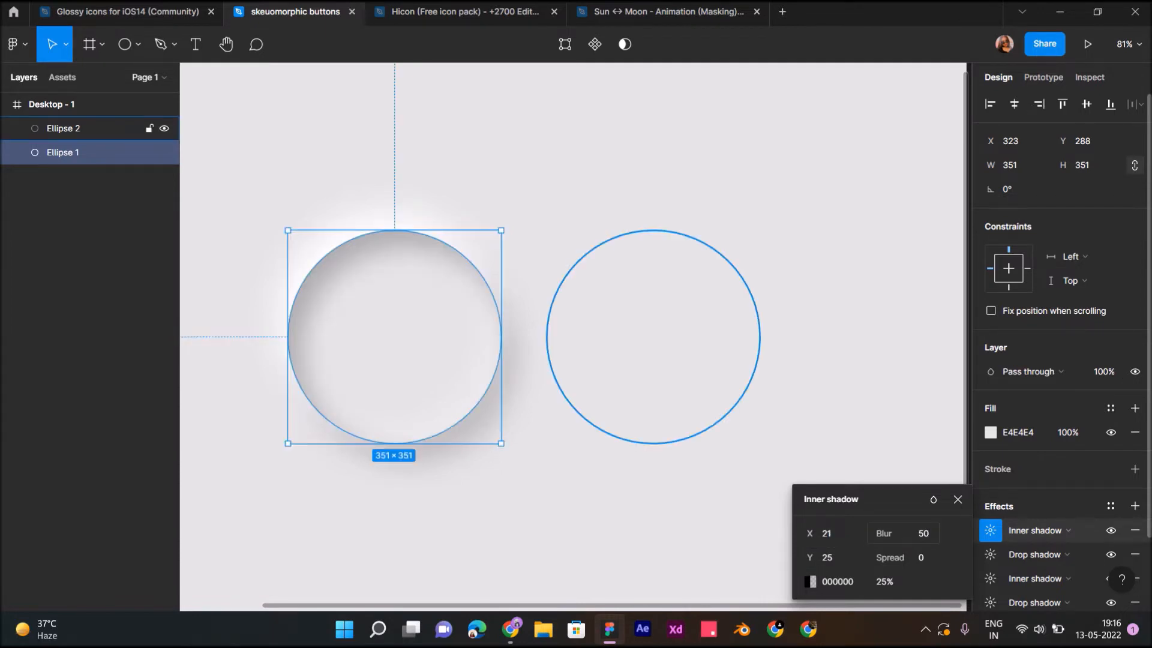
pyautogui.click(885, 581)
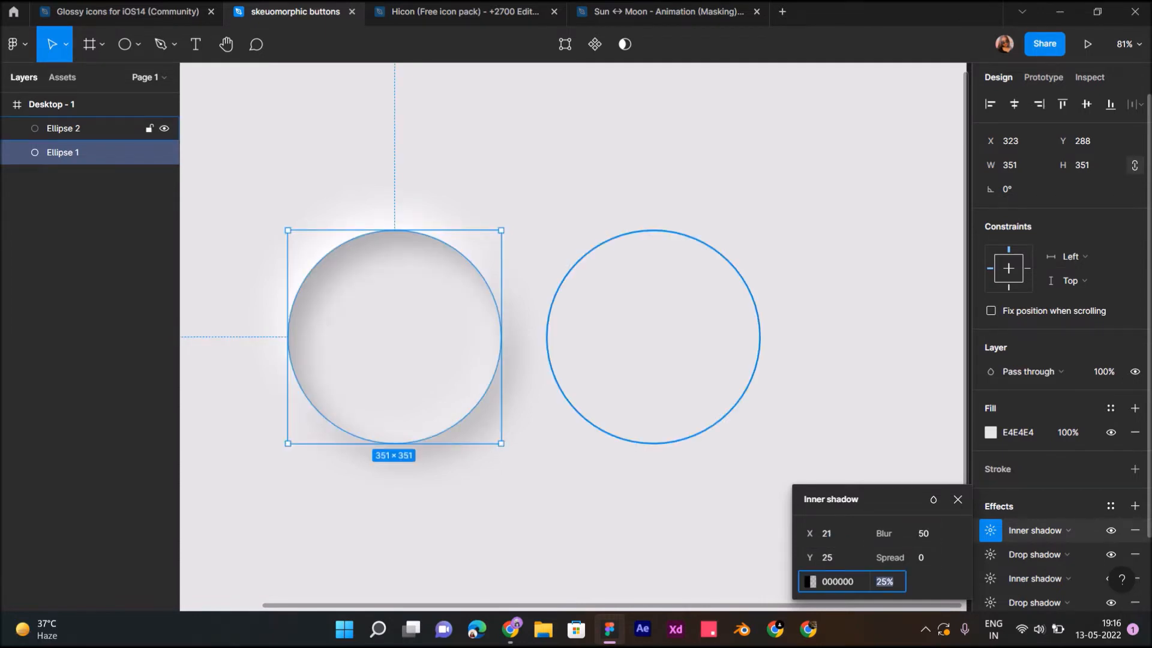
pyautogui.write('15')
pyautogui.press('Return')
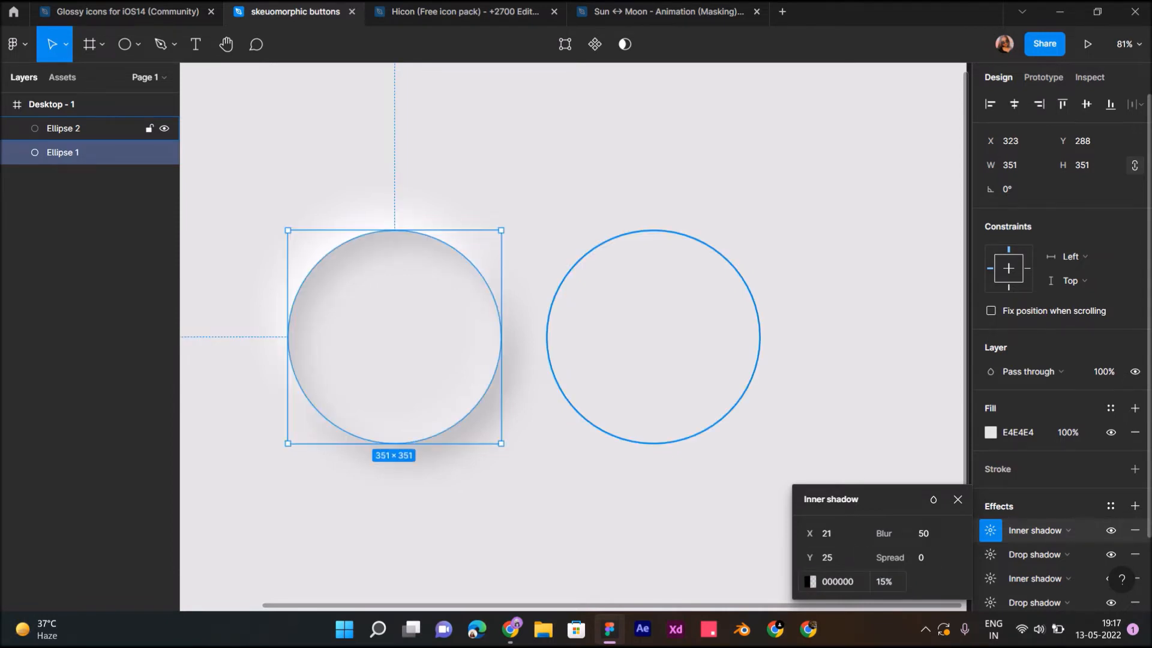
pyautogui.click(810, 582)
pyautogui.moveTo(612, 410); pyautogui.dragTo(612, 335)
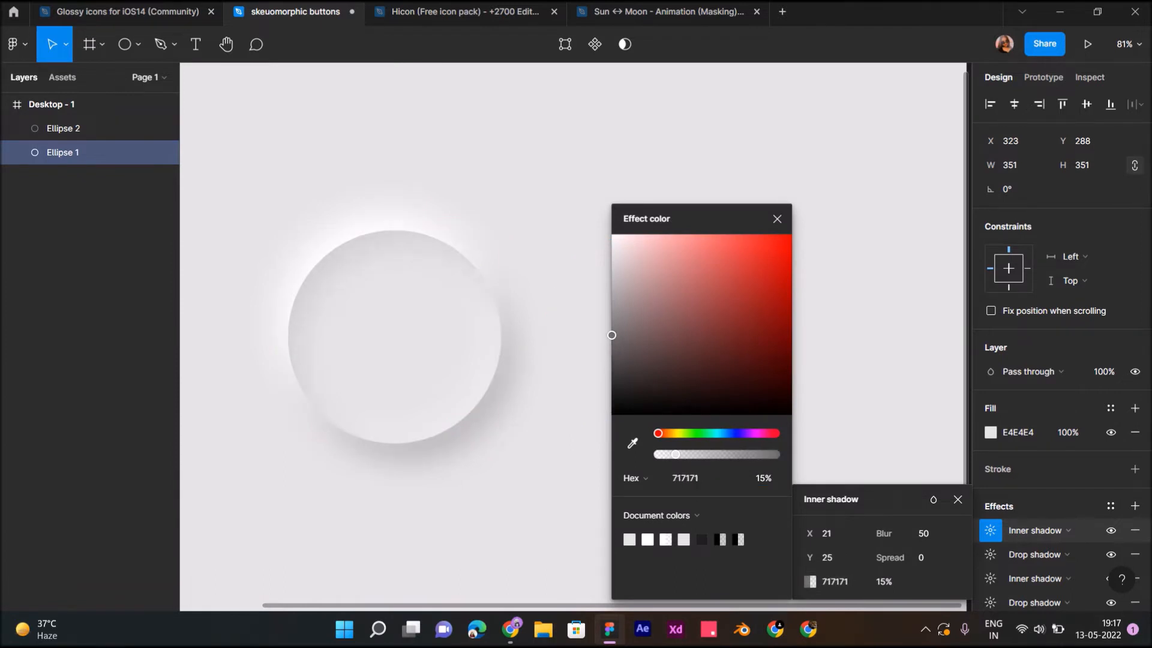
# Step: Copy the first outline heart icon from the Like, Support set in the Hicon icon pack file
pyautogui.click(525, 479)
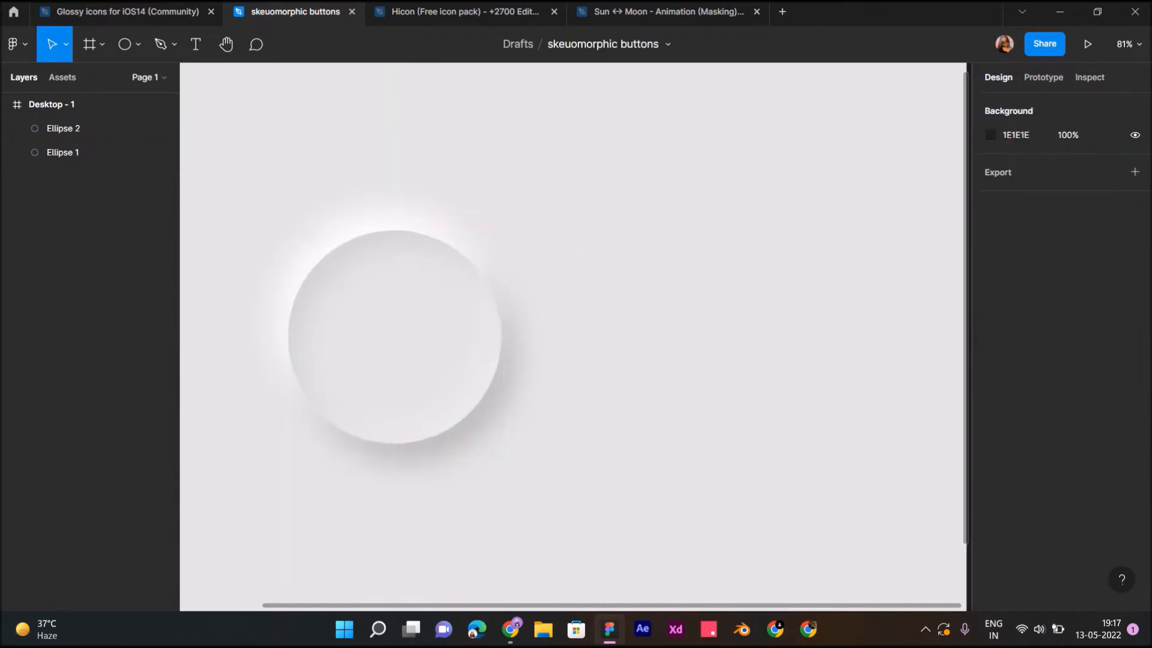
pyautogui.scroll(-3, 525, 479)
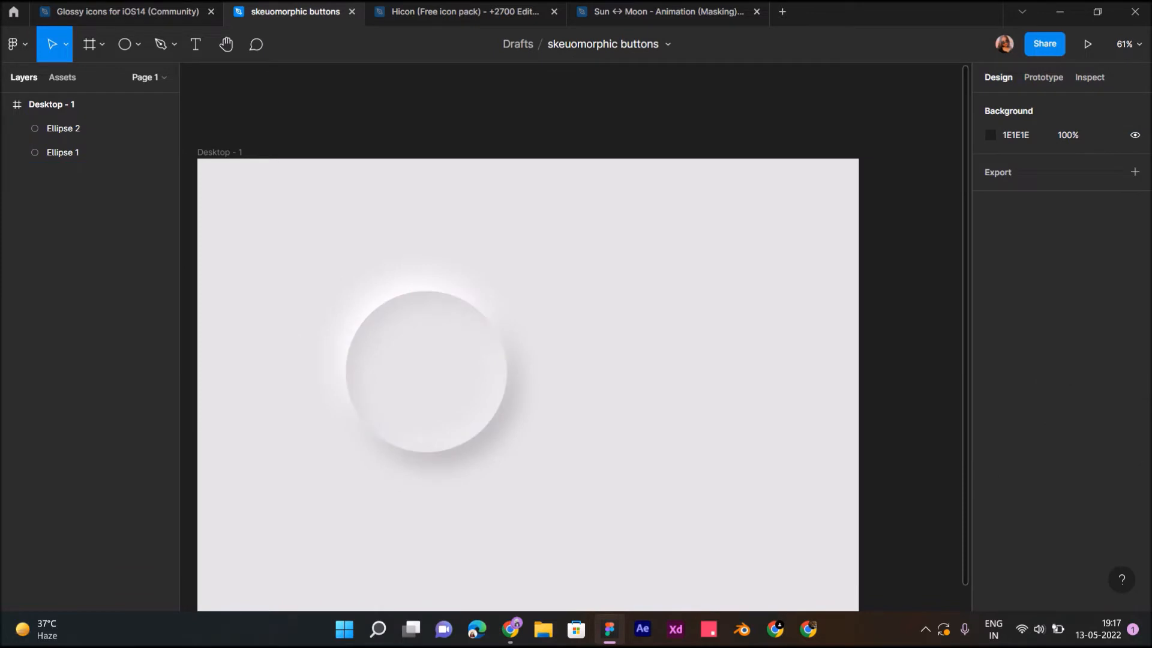
pyautogui.scroll(-2, 537, 360)
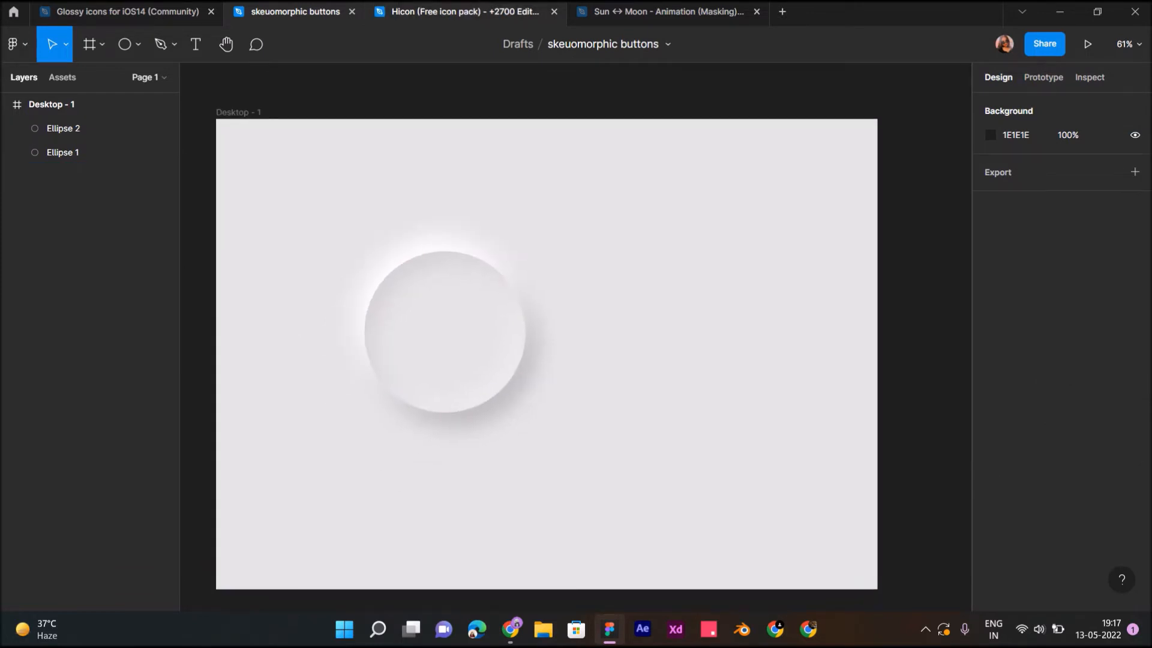
pyautogui.click(465, 11)
pyautogui.press('Escape')
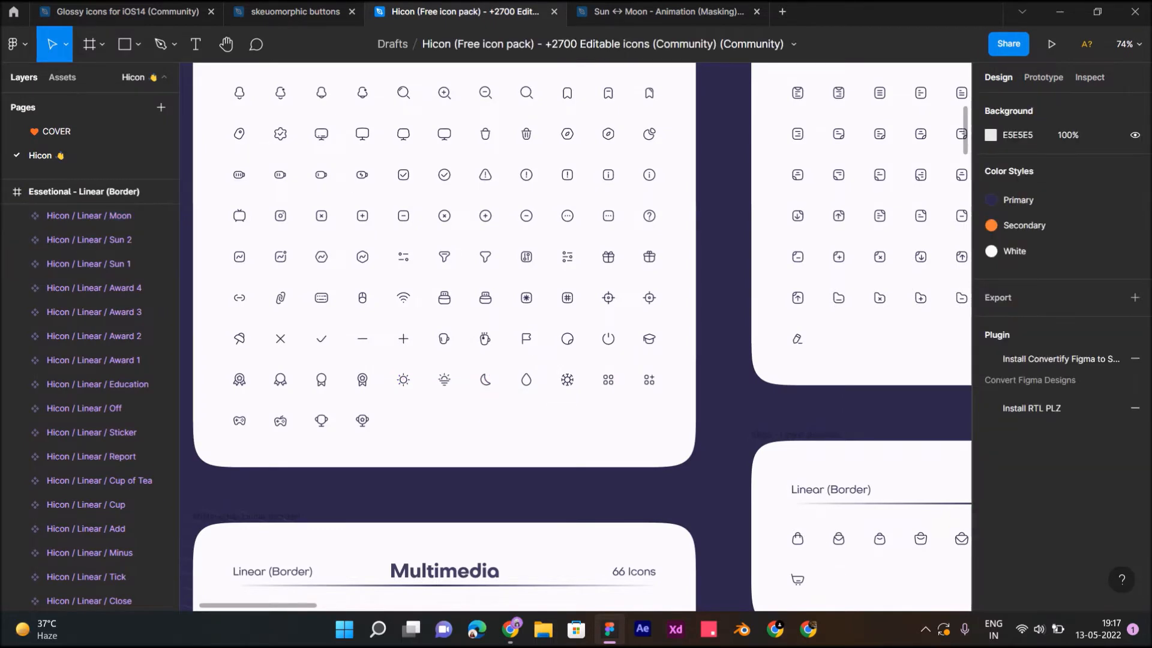
pyautogui.scroll(4, 362, 270)
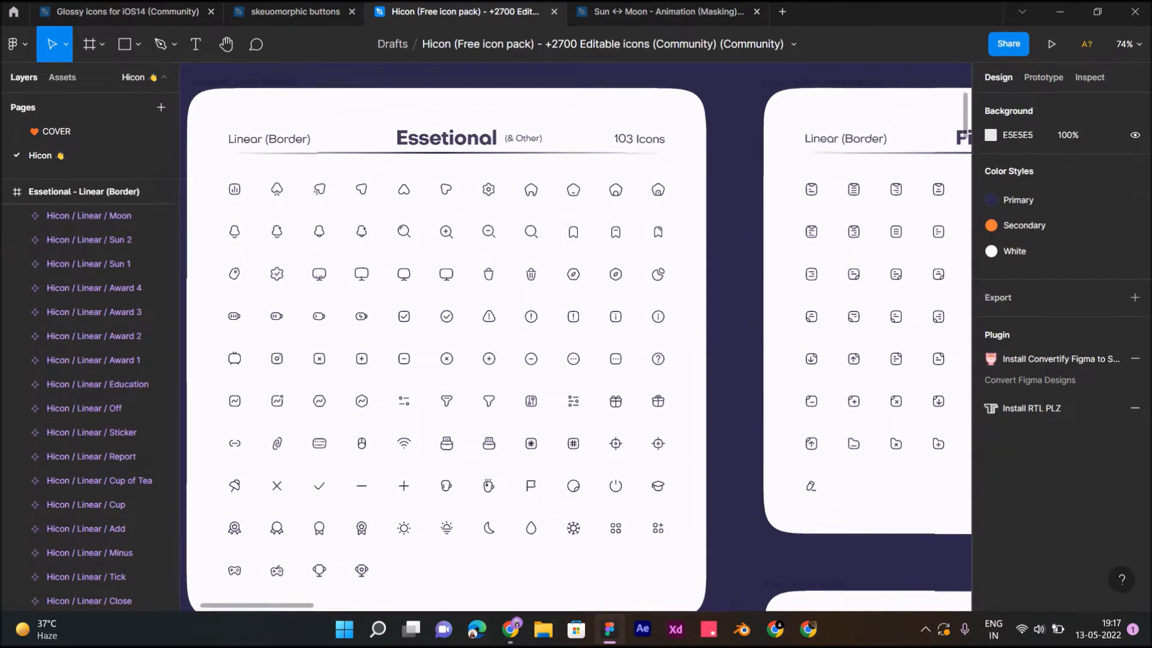
pyautogui.scroll(-7, 363, 274)
pyautogui.hscroll(7, 362, 275)
pyautogui.scroll(-2, 534, 390)
pyautogui.hscroll(1, 534, 390)
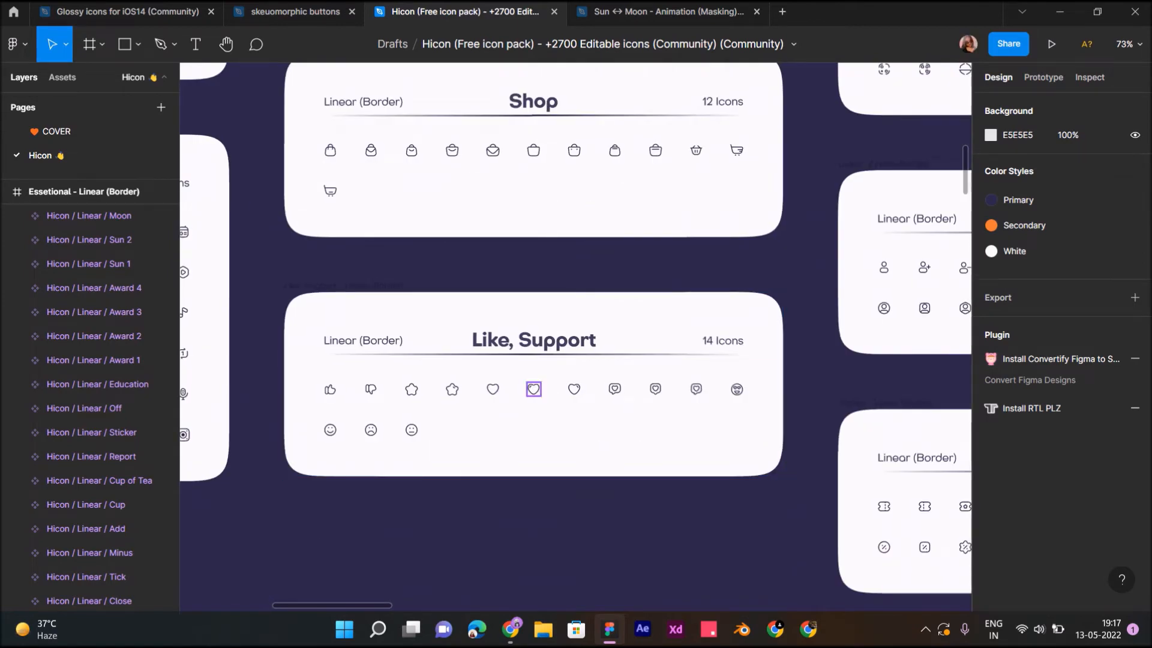
pyautogui.click(492, 389)
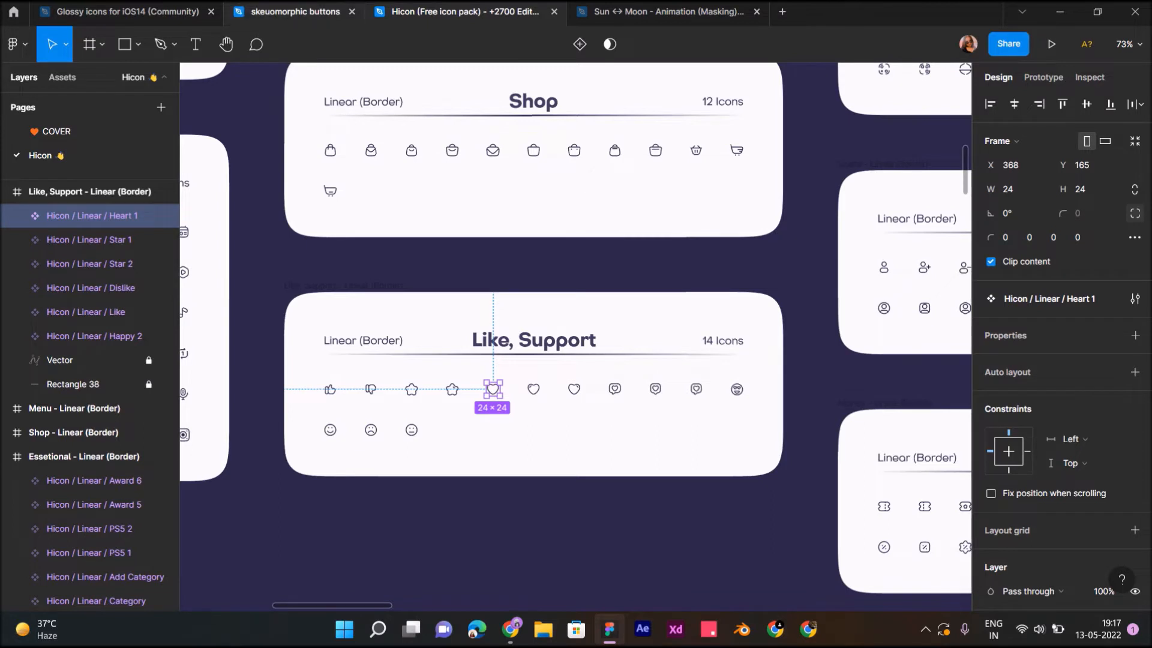
# Step: Paste the heart icon into the skeuomorphic buttons file, scale it to about 134 × 134 and centre it on the left circle
pyautogui.click(294, 11)
pyautogui.hotkey('ctrl', 'v')
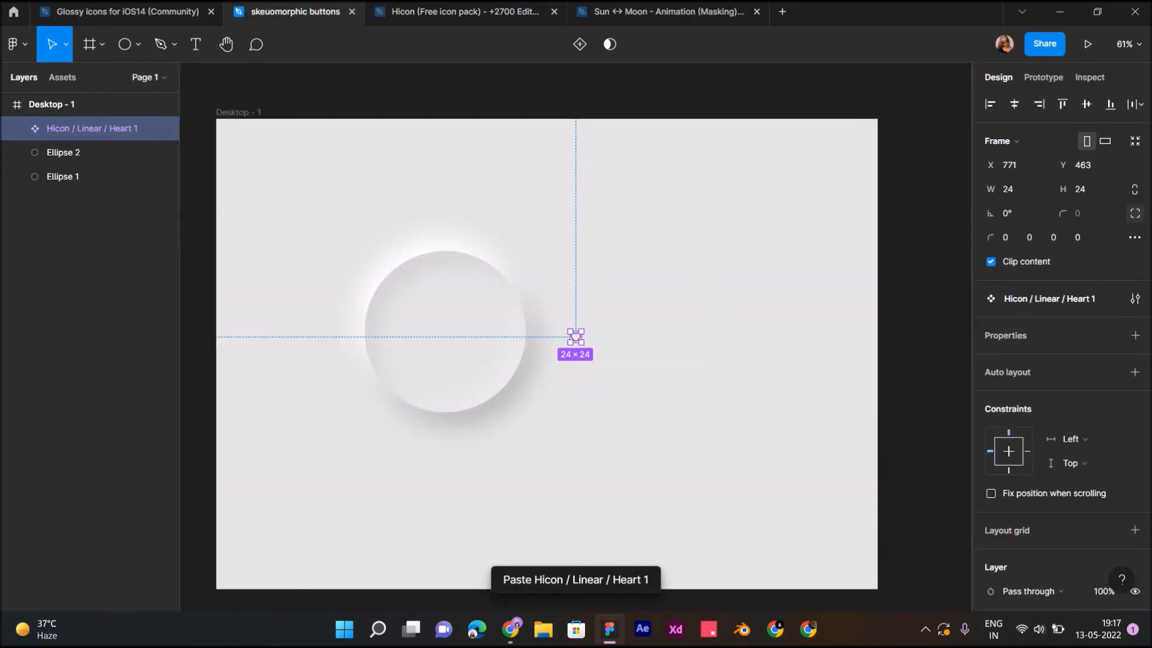
pyautogui.press('k')
pyautogui.moveTo(581, 343); pyautogui.dragTo(445, 333)
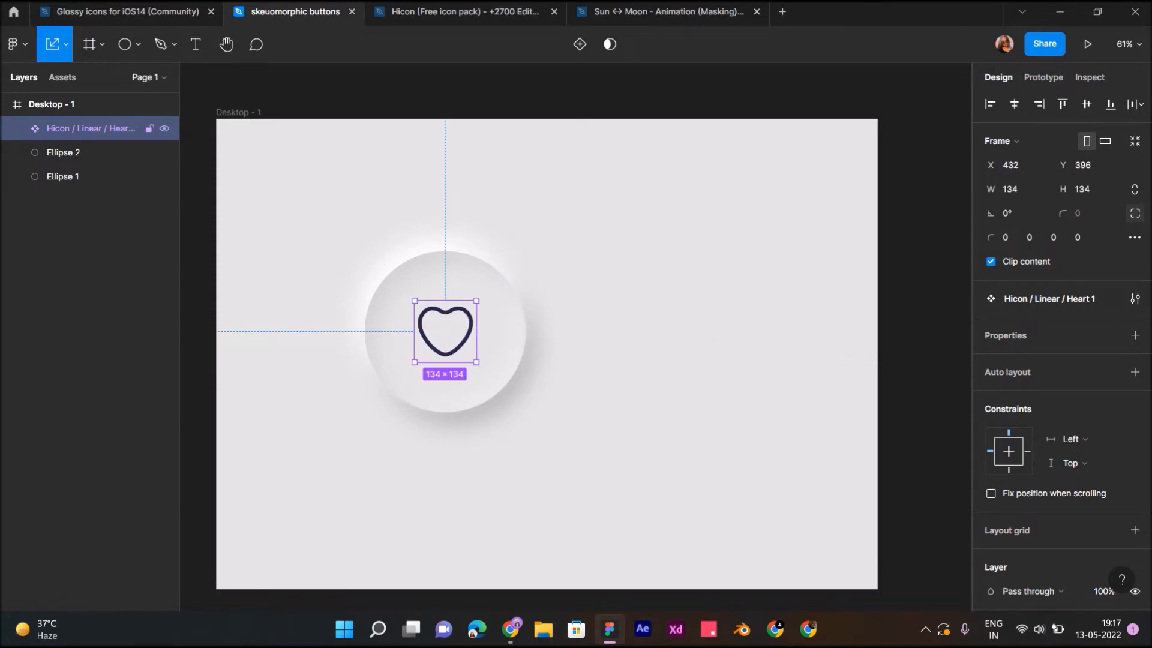
# Step: Add a solid coral red fill (FF5555) to the heart shape inside the icon
pyautogui.press('Return')
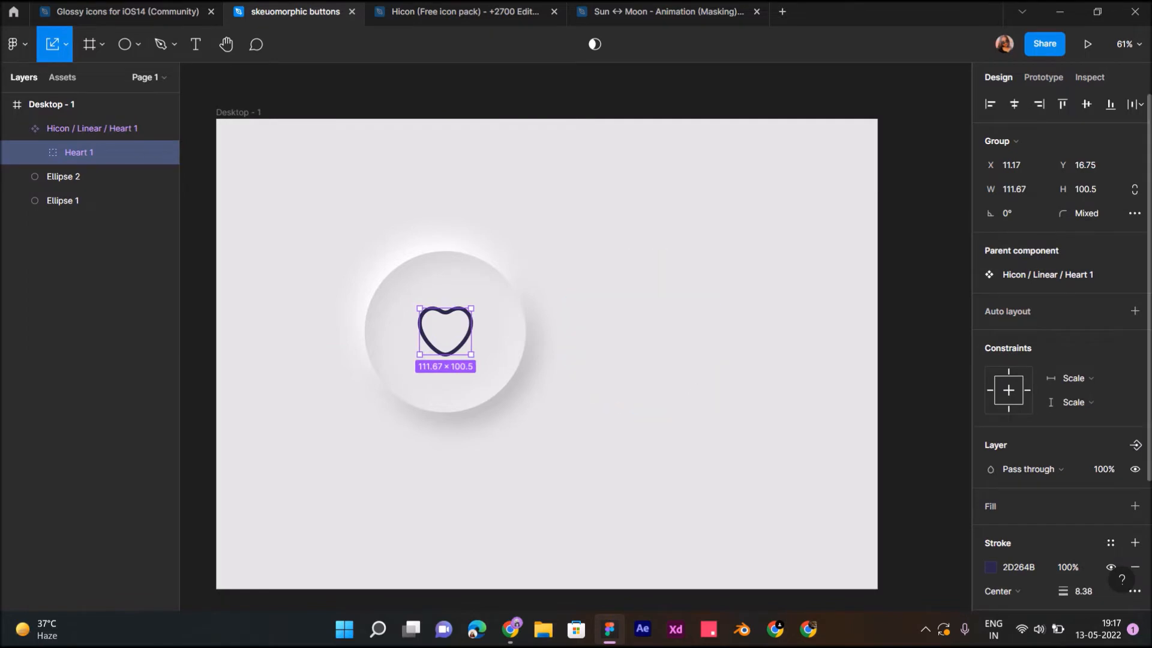
pyautogui.click(1134, 506)
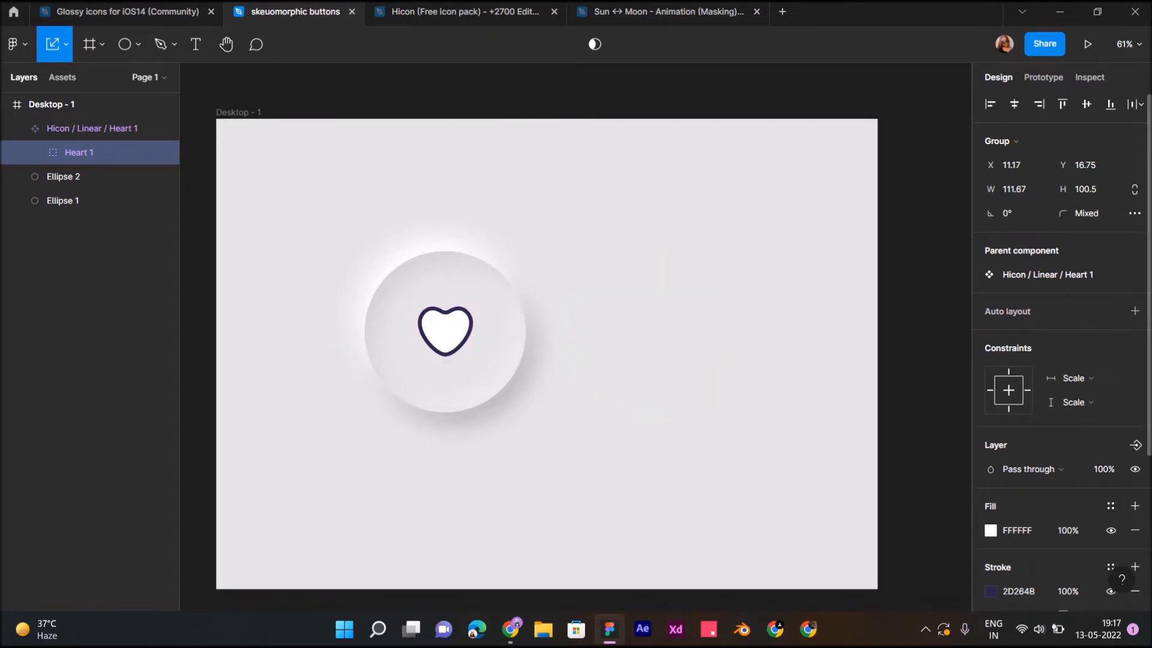
pyautogui.click(991, 531)
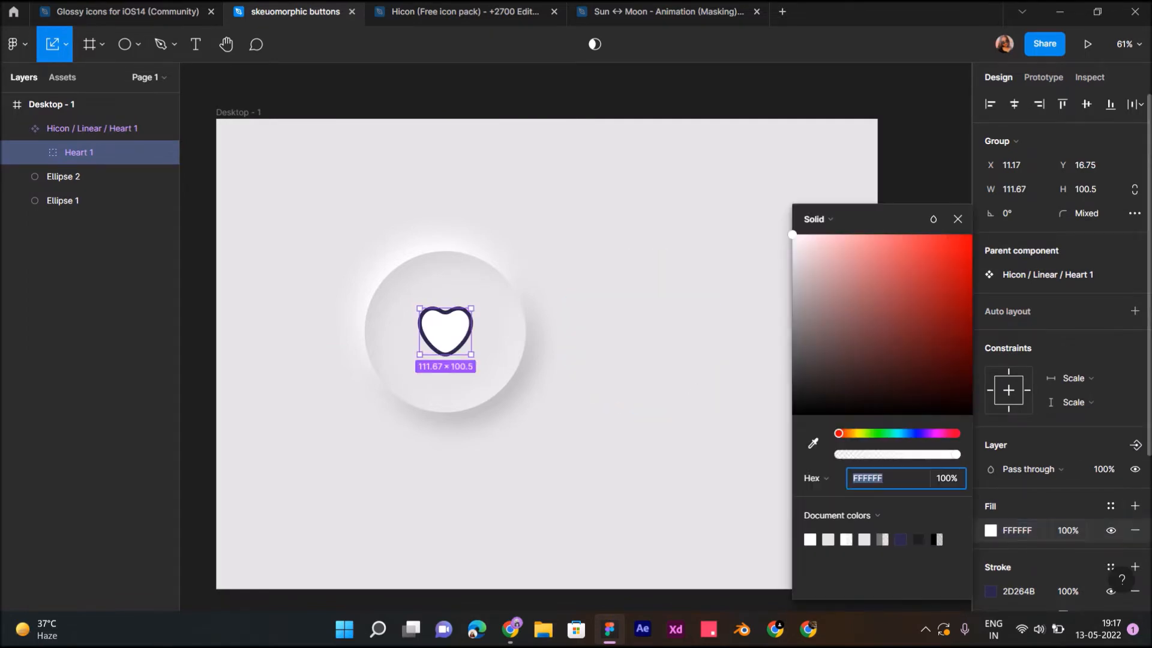
pyautogui.moveTo(939, 273); pyautogui.dragTo(913, 235)
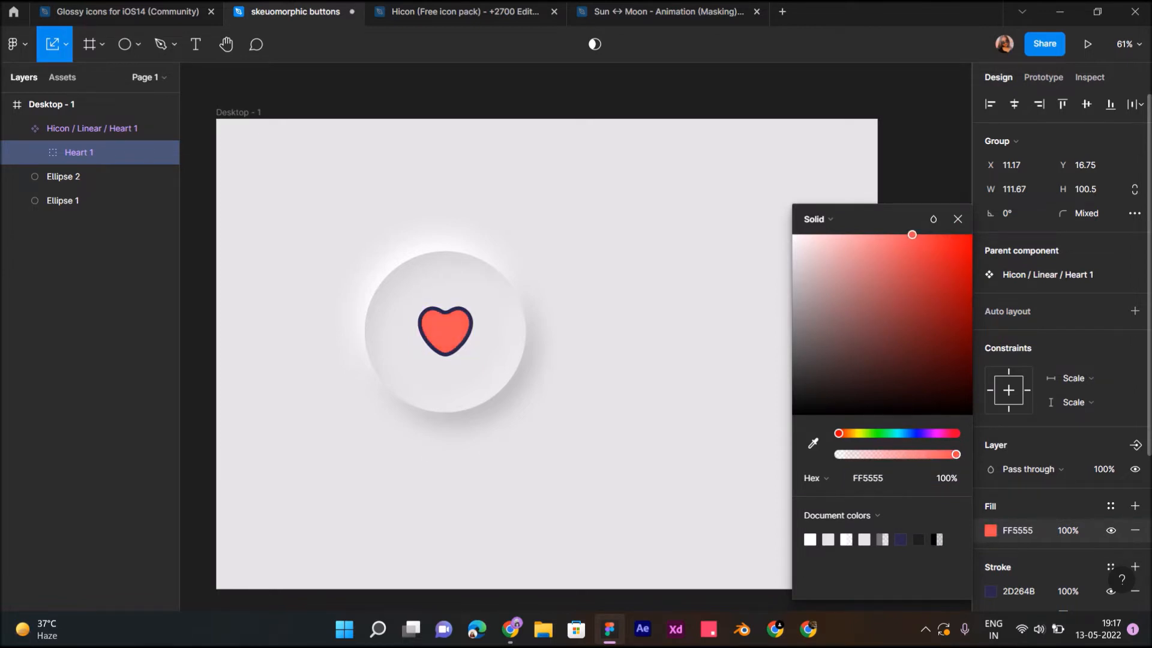
# Step: Match the heart's stroke colour to its FF5555 fill by sampling the fill with the eyedropper
pyautogui.click(990, 591)
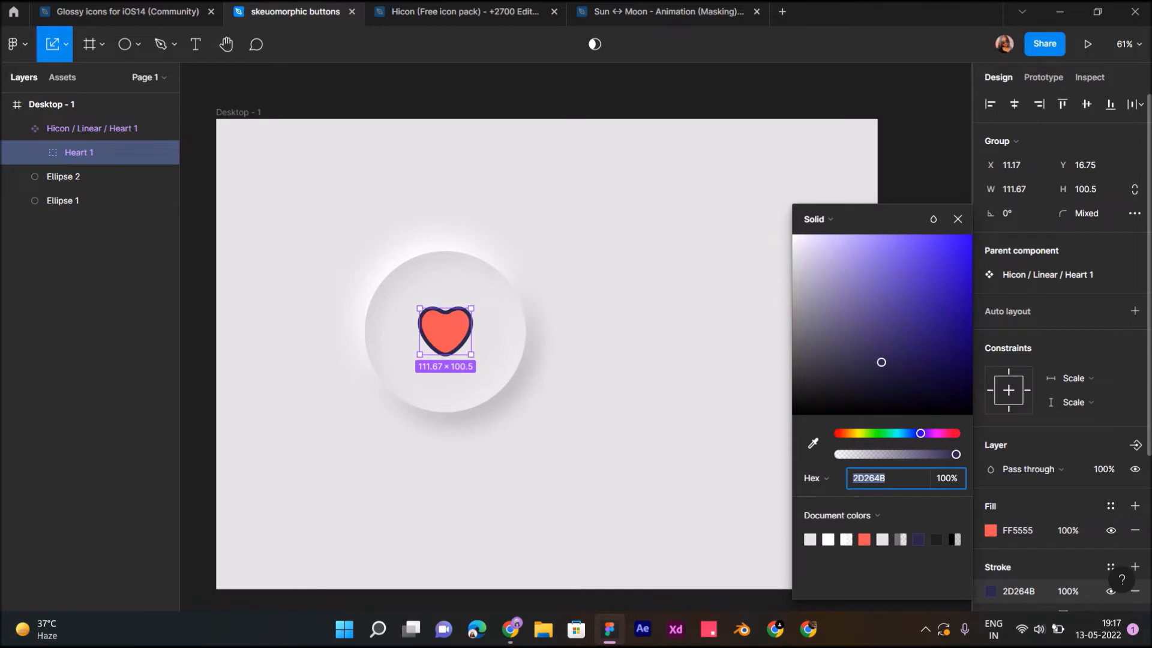
pyautogui.click(813, 443)
pyautogui.click(443, 329)
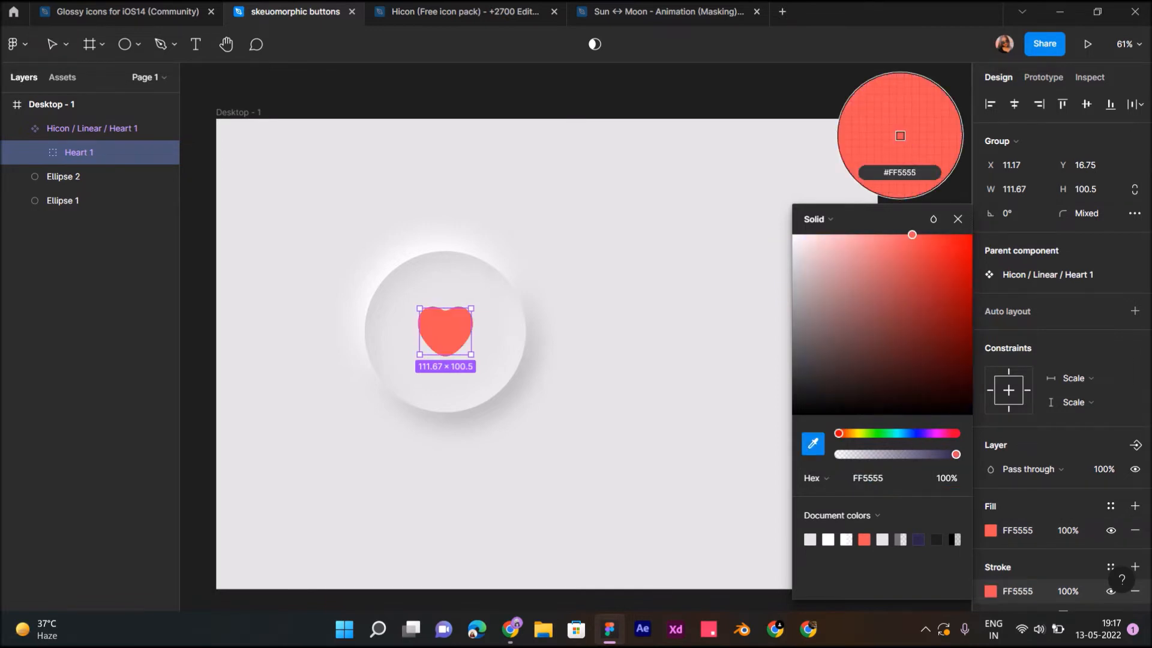
pyautogui.click(535, 486)
pyautogui.scroll(-4, 534, 486)
pyautogui.scroll(1, 482, 463)
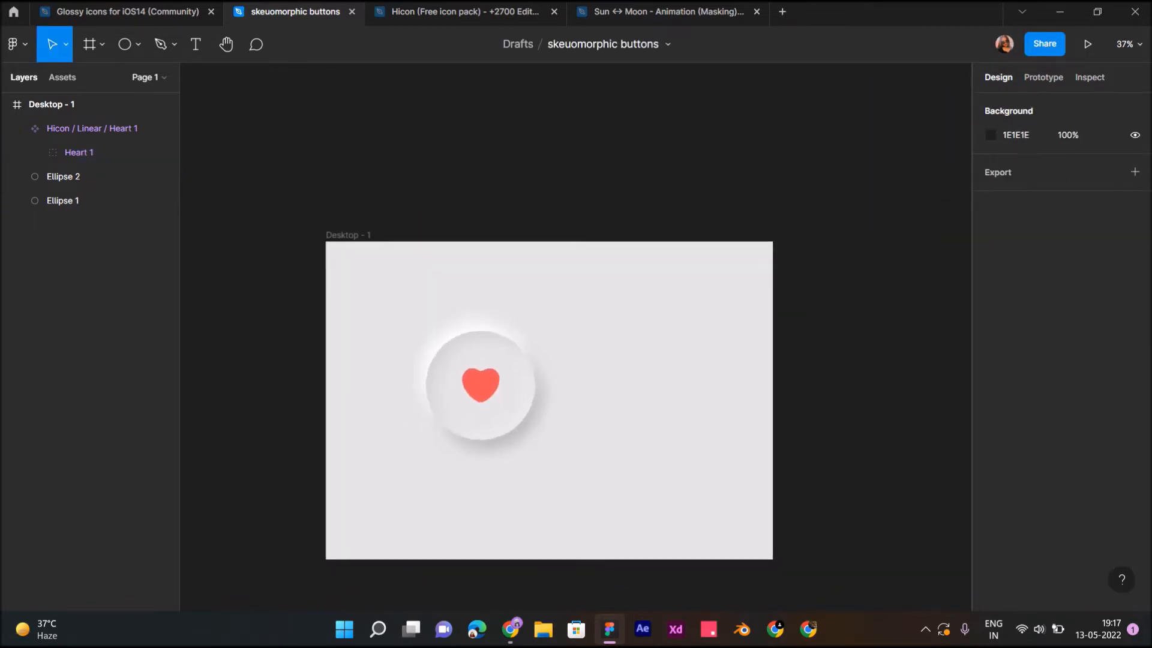
# Step: Compare the left circle with its topmost inner shadow hidden and shown, and remove that inner shadow
pyautogui.scroll(3, 492, 471)
pyautogui.hscroll(-1, 492, 471)
pyautogui.click(495, 396)
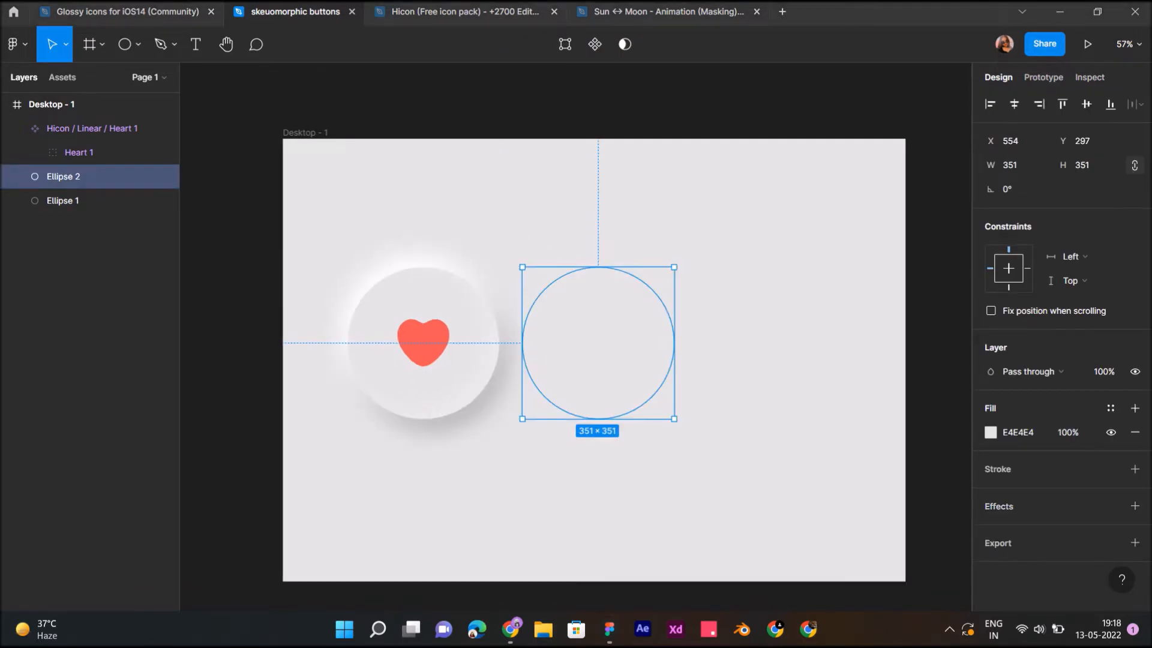
pyautogui.rightClick(465, 348)
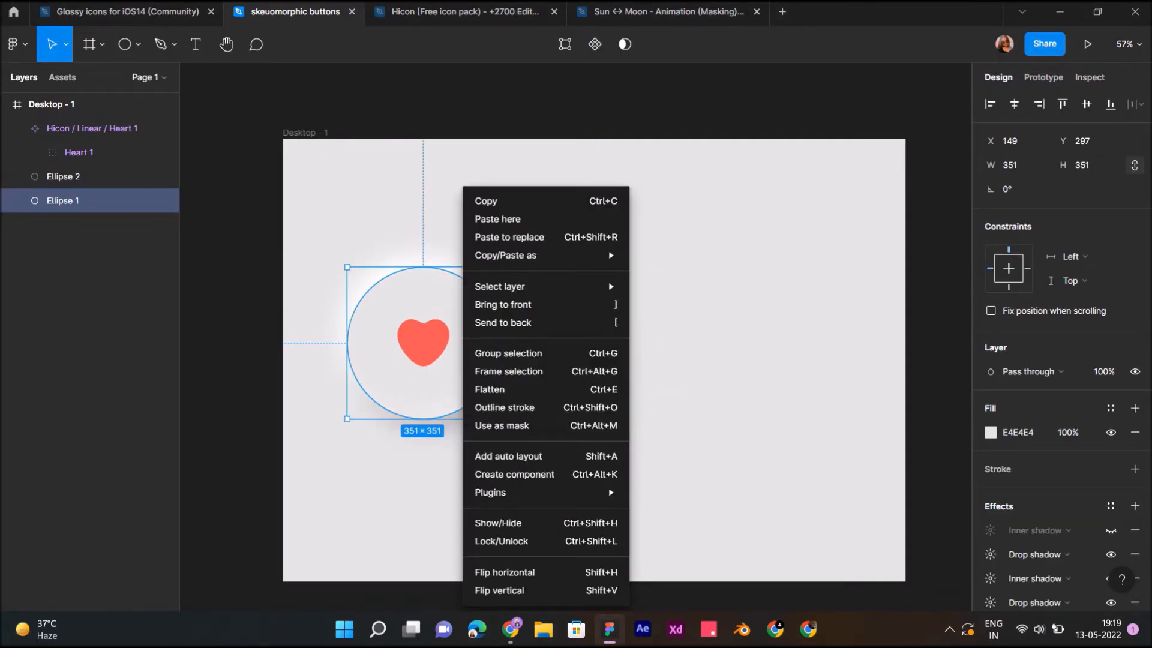
pyautogui.click(1111, 531)
pyautogui.click(1111, 530)
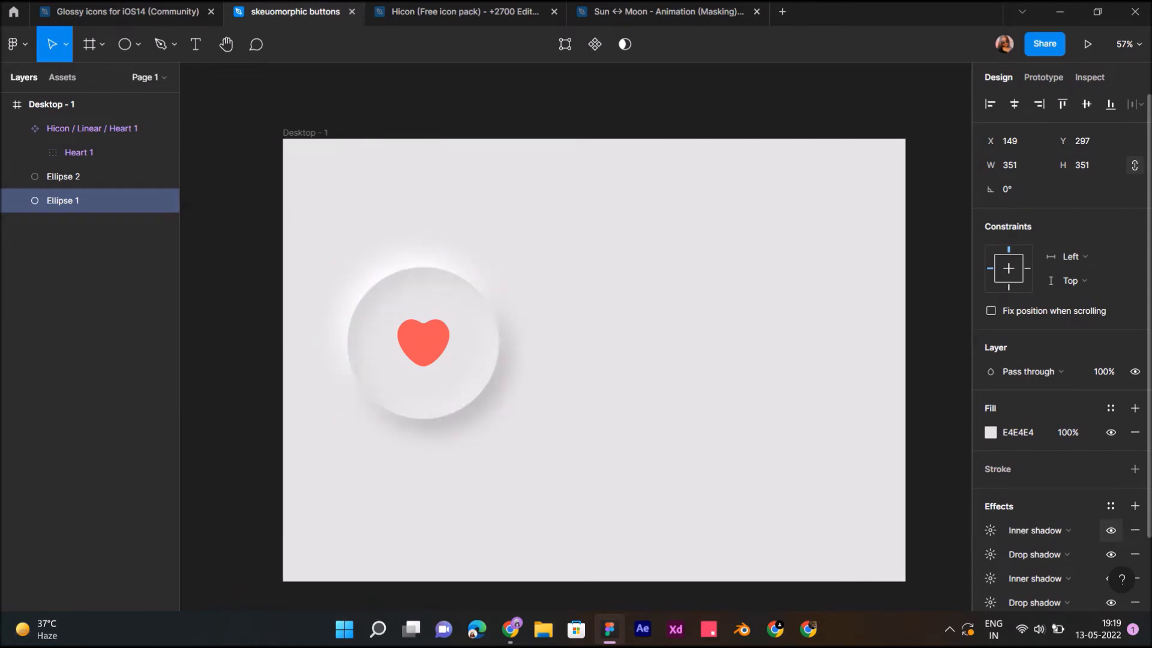
pyautogui.moveTo(456, 384); pyautogui.dragTo(631, 384)
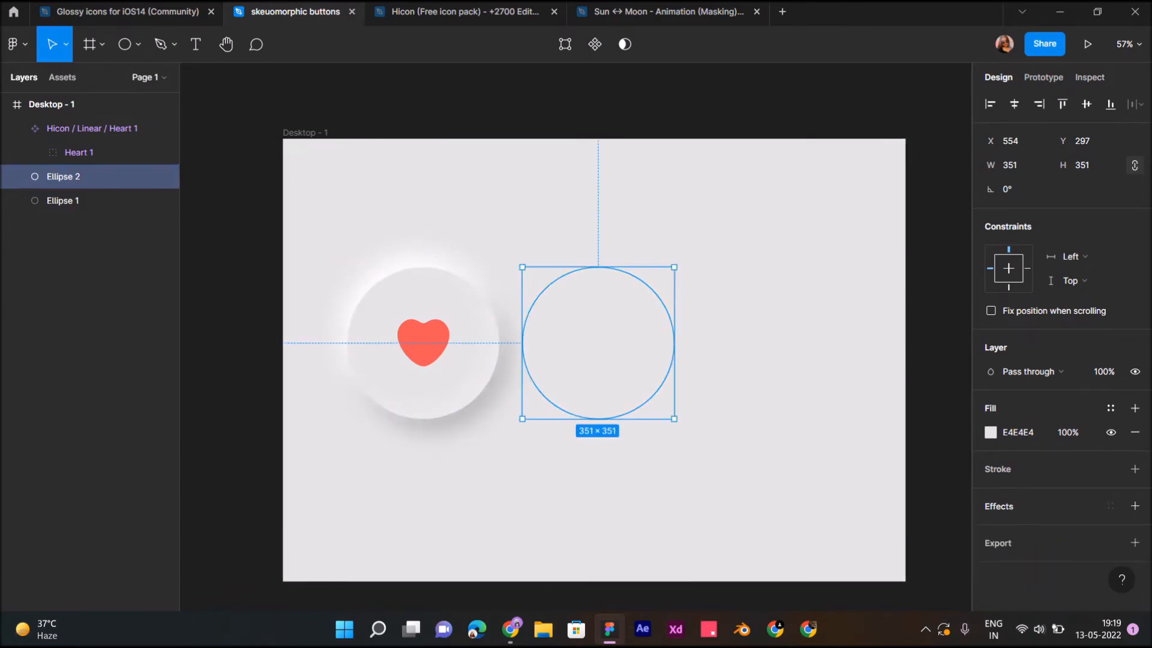
pyautogui.click(96, 200)
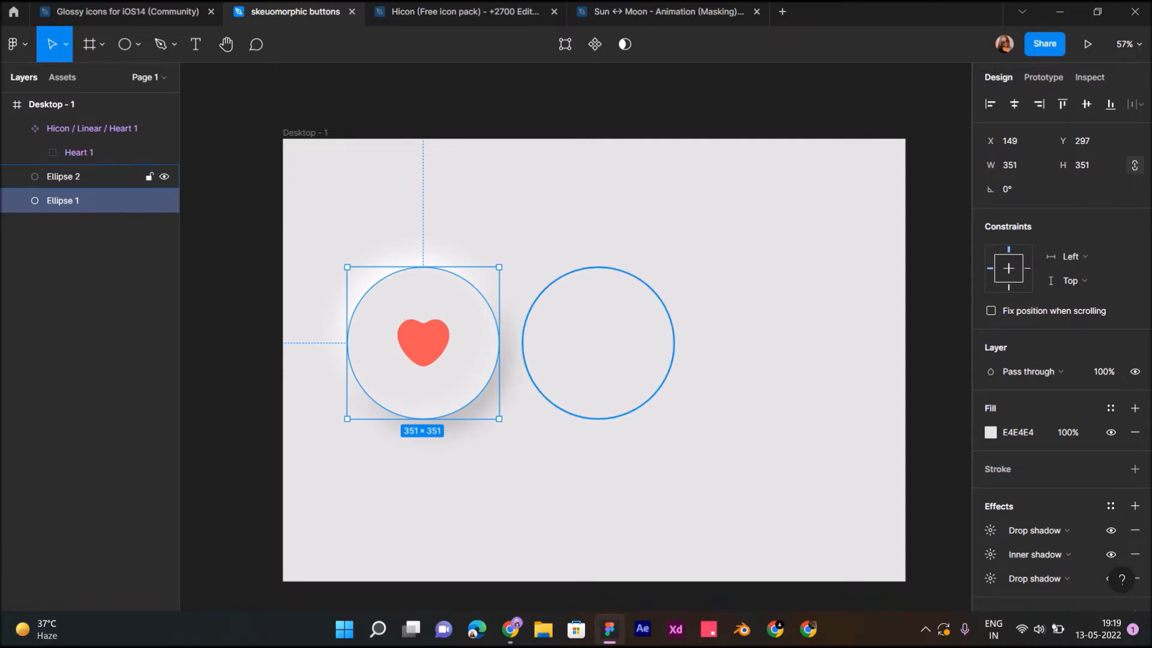
# Step: Add an inner shadow to the right circle with an X offset of -35 and a Y offset of -21
pyautogui.click(96, 177)
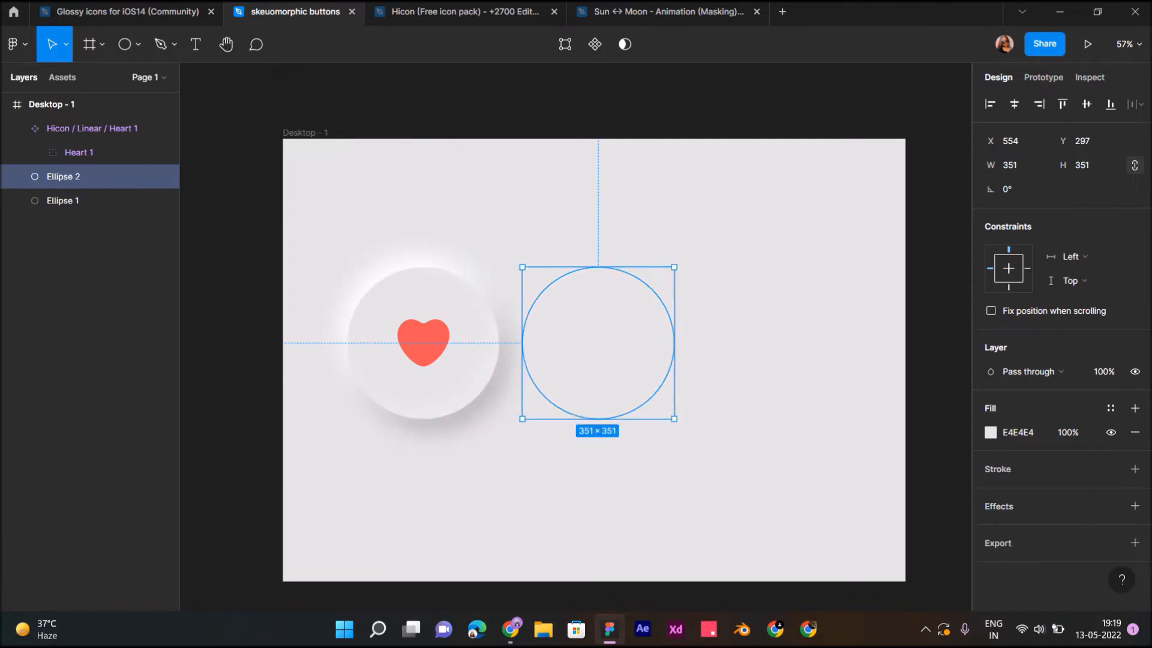
pyautogui.click(1134, 505)
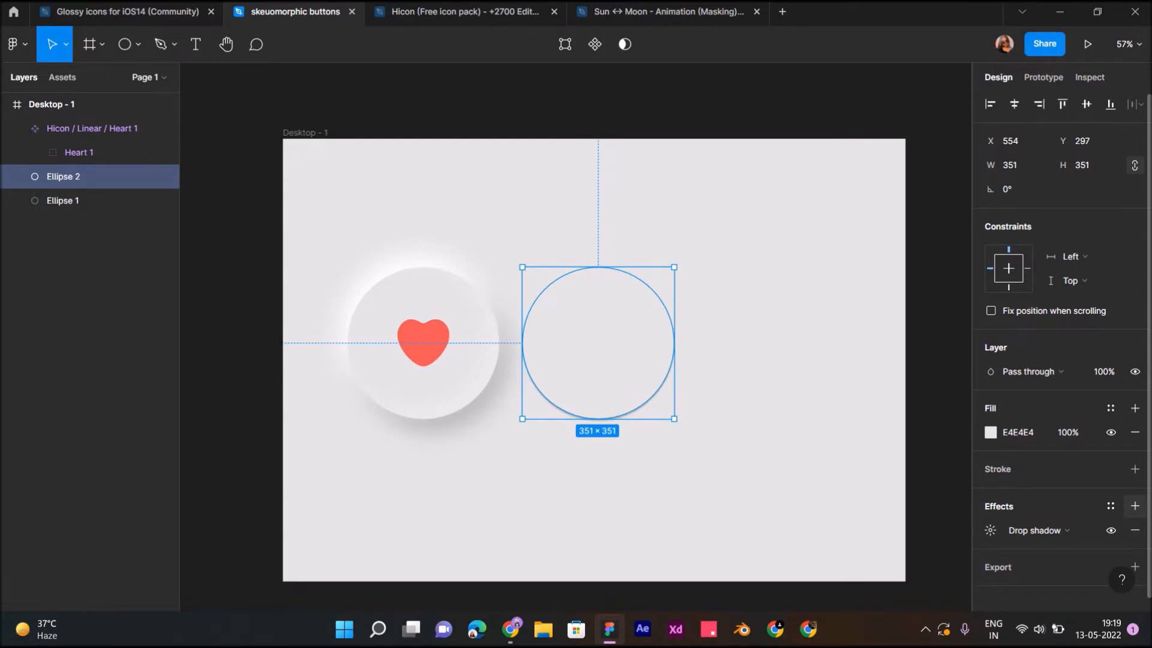
pyautogui.click(1047, 531)
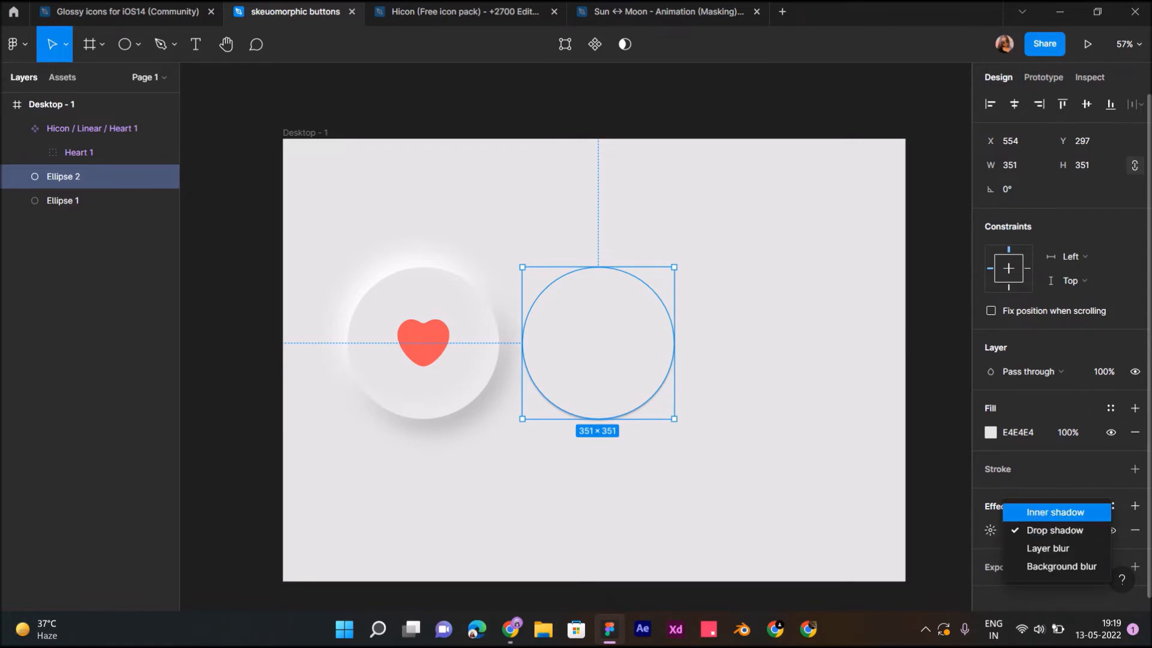
pyautogui.click(1055, 512)
pyautogui.click(991, 531)
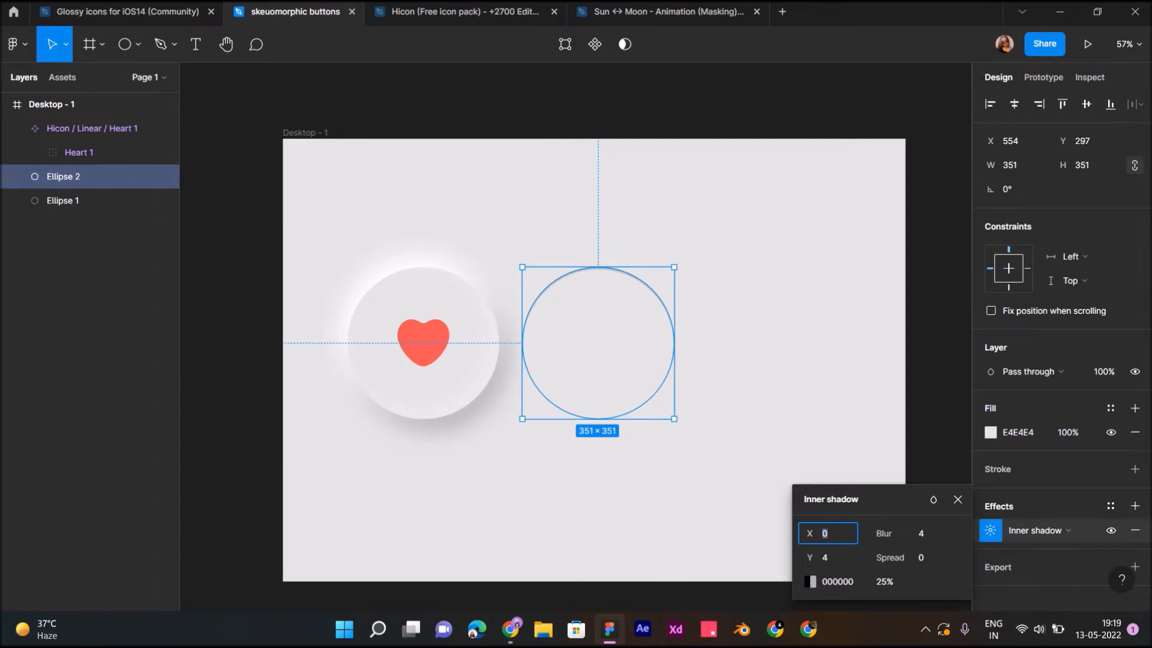
pyautogui.moveTo(809, 557); pyautogui.dragTo(769, 541)
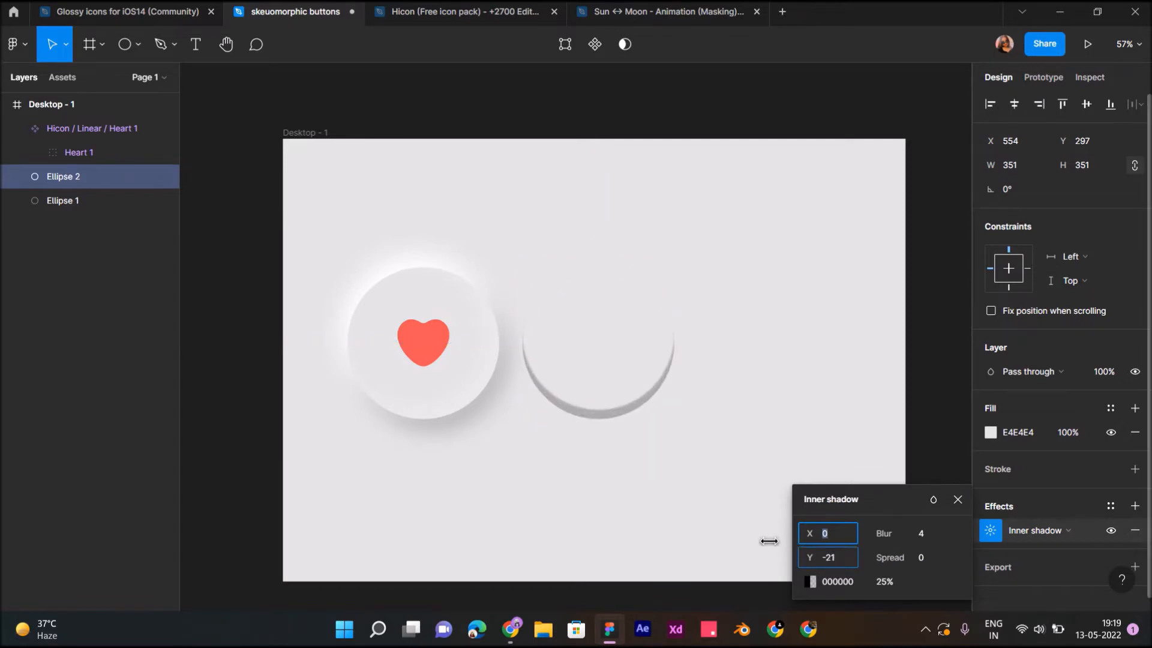
pyautogui.moveTo(809, 534); pyautogui.dragTo(755, 514)
# Step: Make the right circle's inner shadow white (FFFFFF) with 80% opacity and a blur of 70
pyautogui.click(810, 581)
pyautogui.moveTo(677, 293); pyautogui.dragTo(612, 234)
pyautogui.hscroll(5, 396, 360)
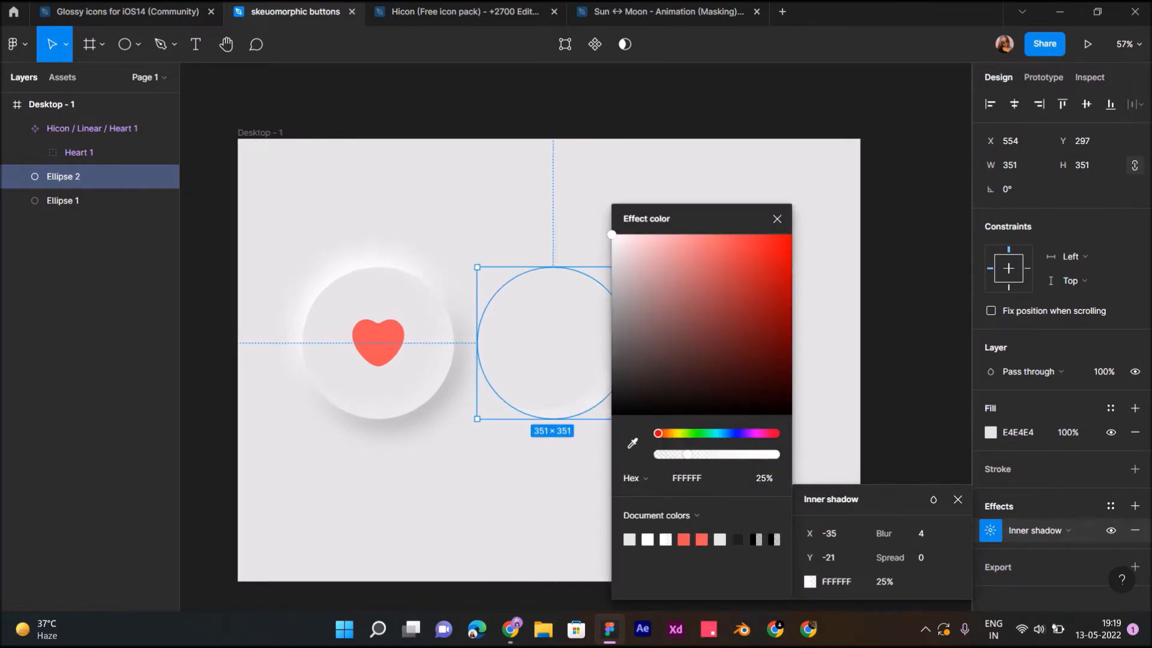
pyautogui.click(884, 582)
pyautogui.write('80')
pyautogui.press('Return')
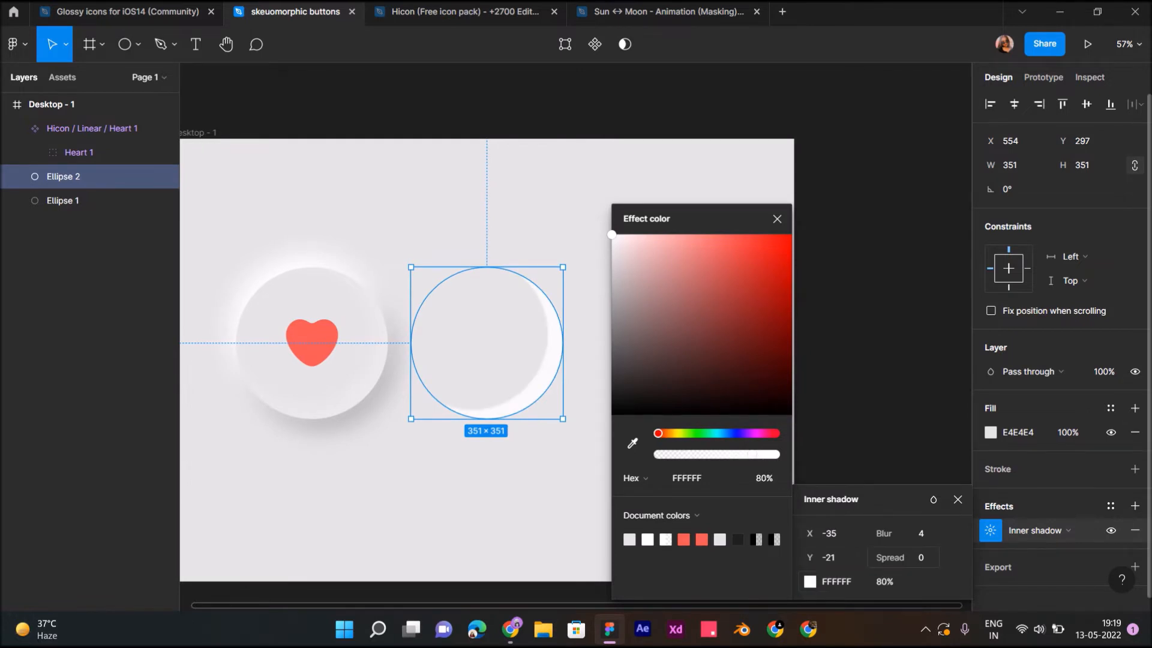
pyautogui.click(921, 533)
pyautogui.write('70')
pyautogui.press('Return')
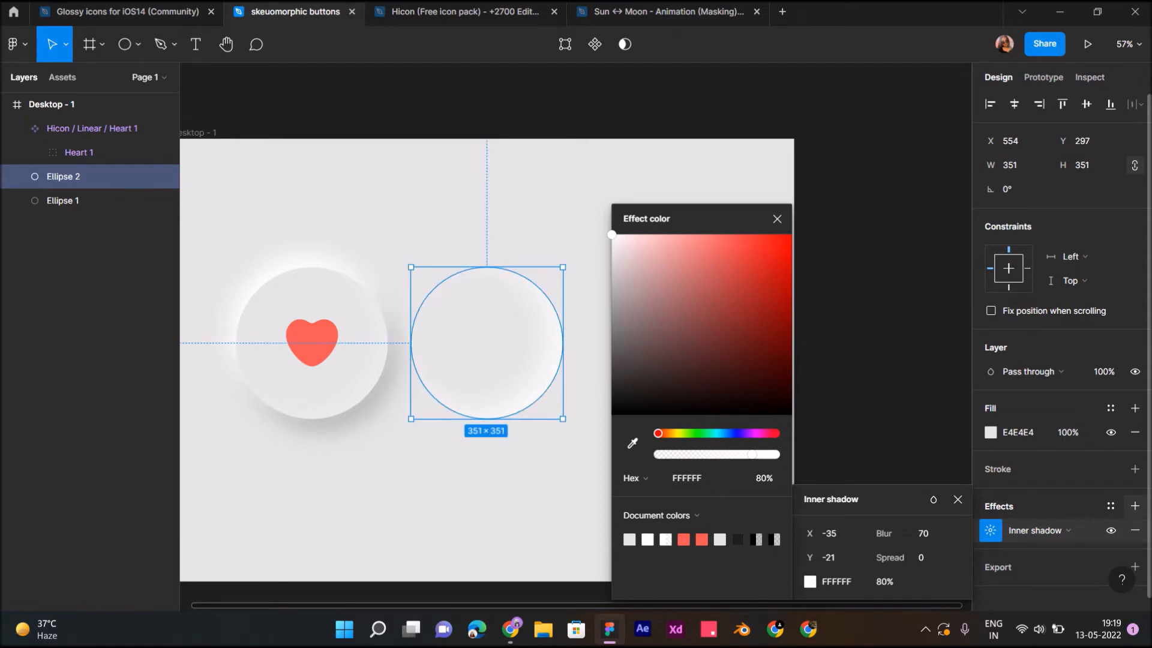
# Step: Add a second inner shadow to the right circle with an X offset of 20 and a Y offset of 23
pyautogui.click(1135, 506)
pyautogui.click(1047, 531)
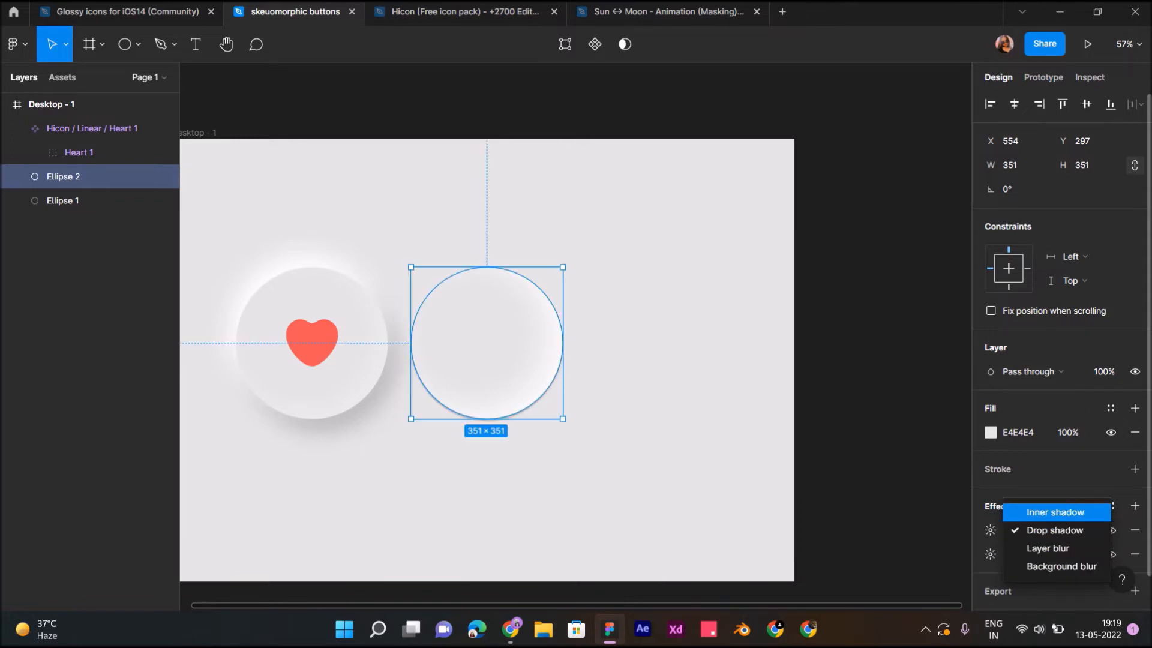
pyautogui.click(1055, 512)
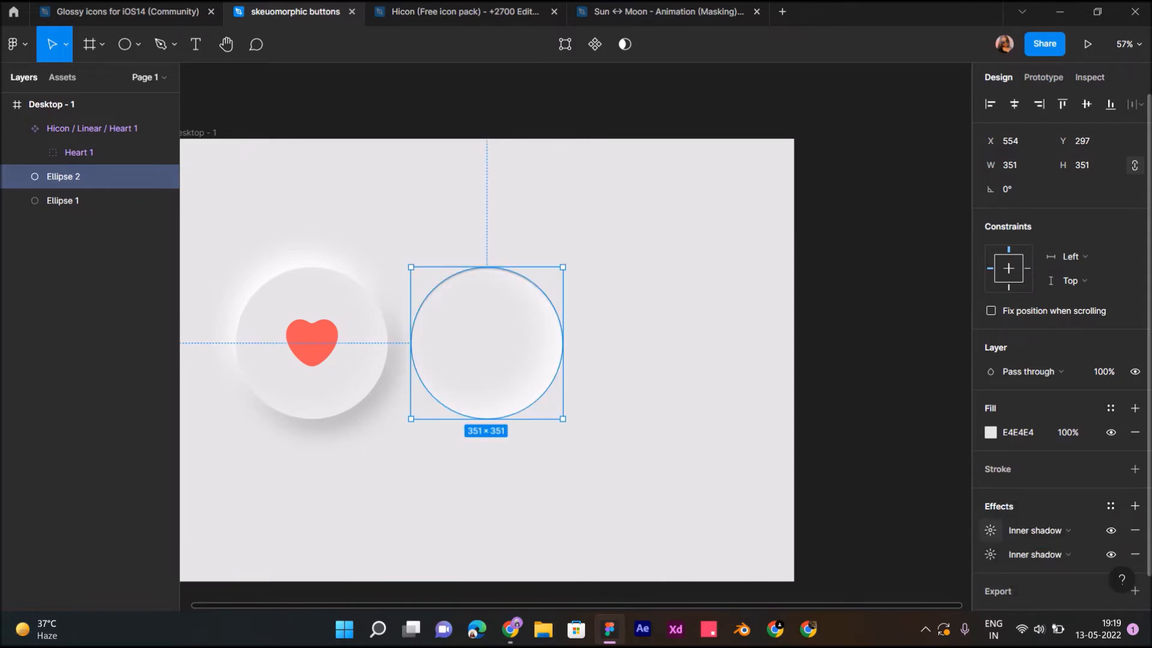
pyautogui.click(990, 531)
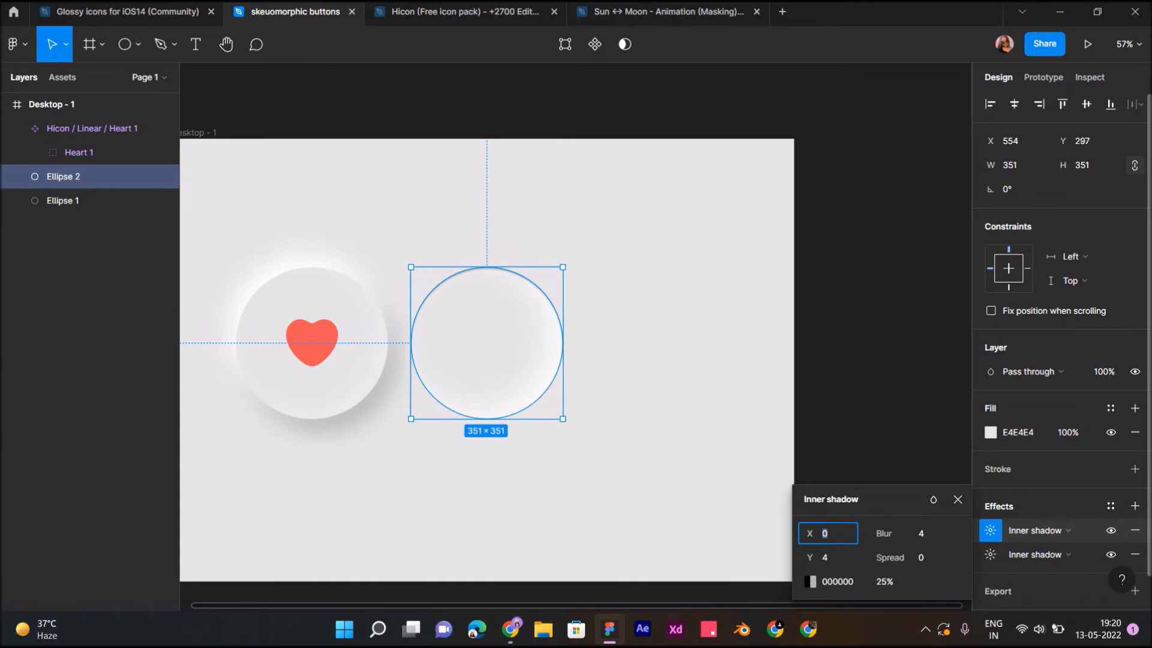
pyautogui.moveTo(810, 533); pyautogui.dragTo(823, 557)
# Step: Set the second inner shadow's blur to 70 and its colour to grey 696969
pyautogui.click(921, 534)
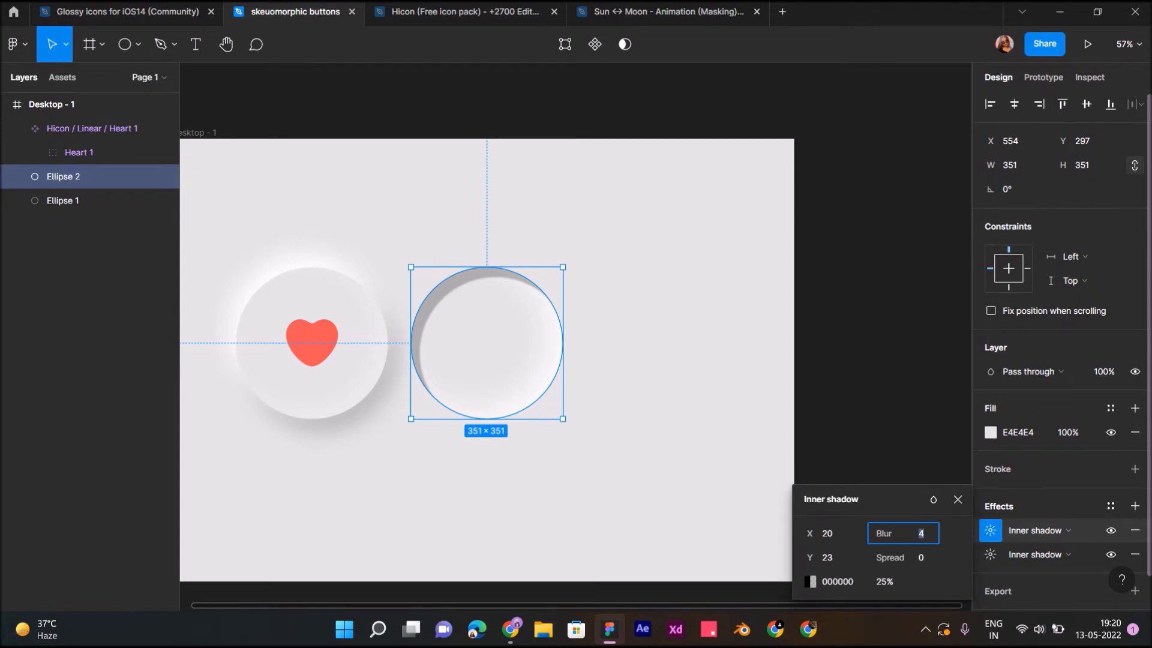
pyautogui.write('70')
pyautogui.press('Return')
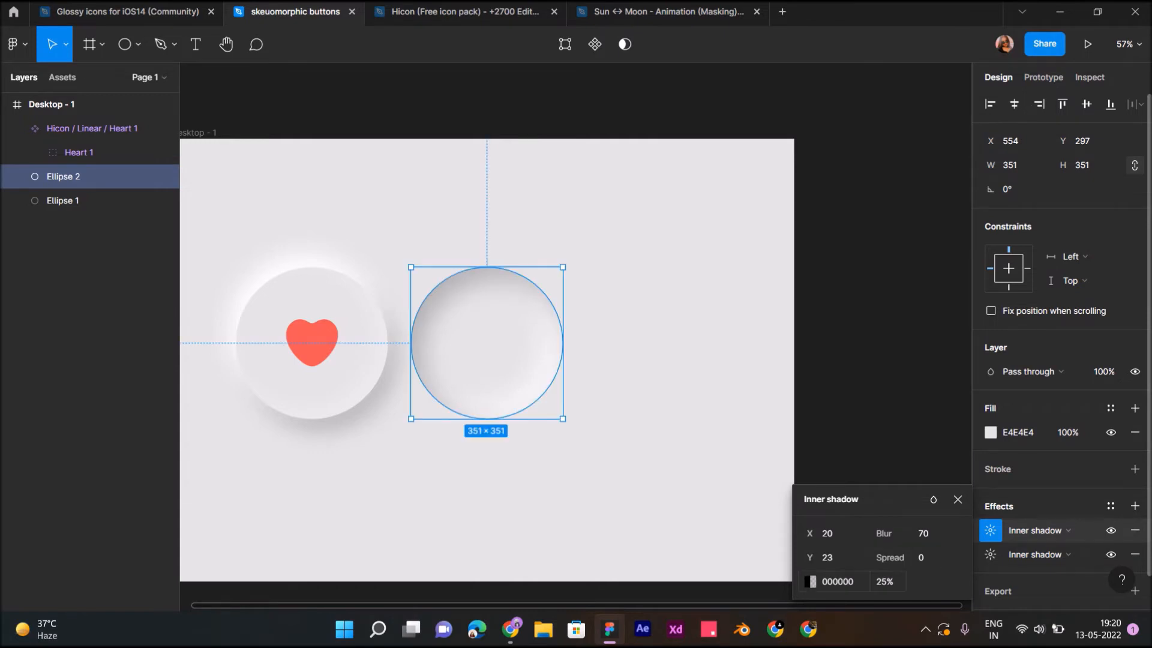
pyautogui.click(810, 581)
pyautogui.moveTo(611, 415); pyautogui.dragTo(612, 340)
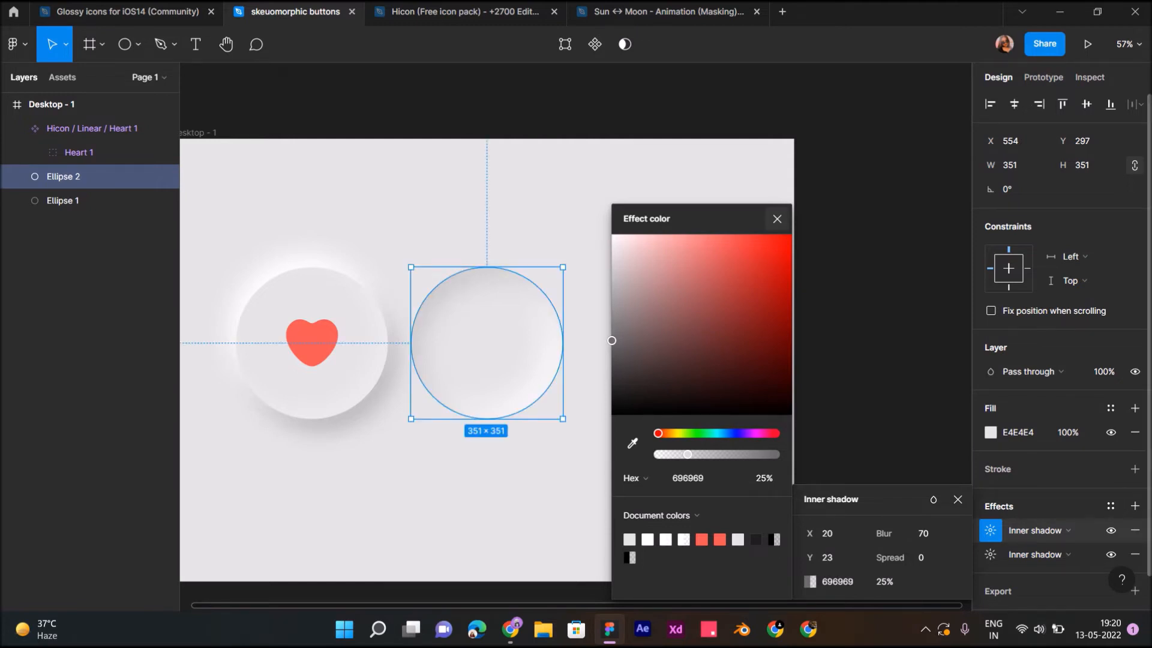
# Step: Finish editing the second inner shadow's colour and deselect the right circle
pyautogui.click(777, 219)
pyautogui.click(852, 252)
pyautogui.hscroll(-2, 576, 336)
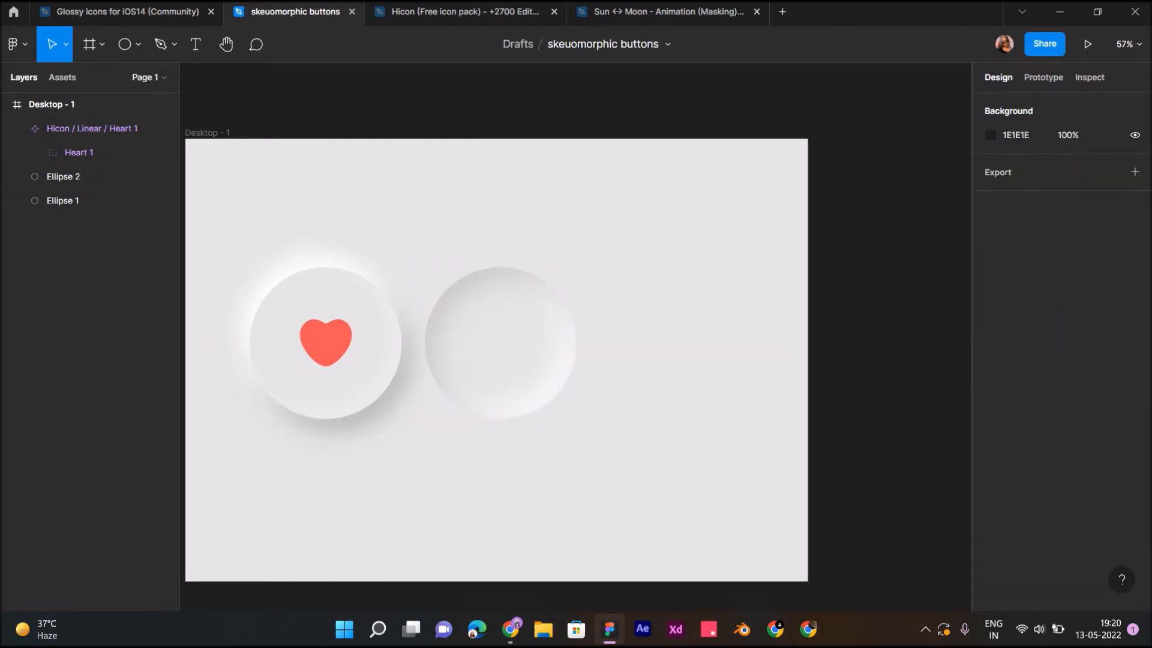
# Step: Switch to the Hicon icon pack file and copy the Play icon from the Multimedia set
pyautogui.click(456, 12)
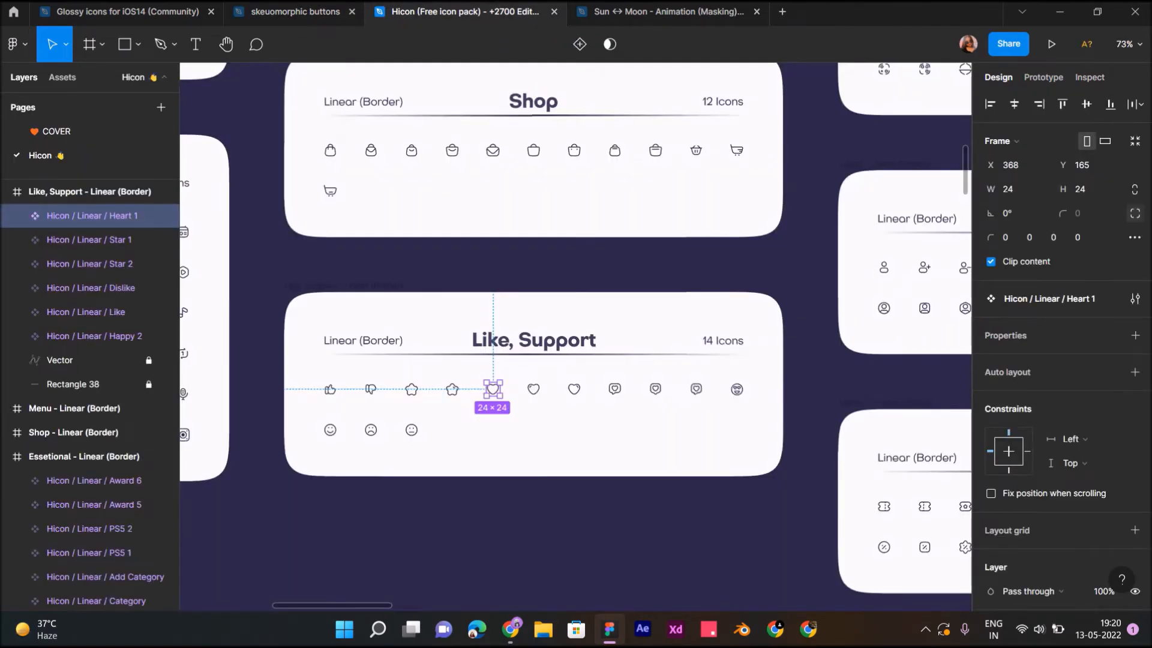
pyautogui.moveTo(587, 477); pyautogui.dragTo(475, 435)
pyautogui.hscroll(-2, 475, 436)
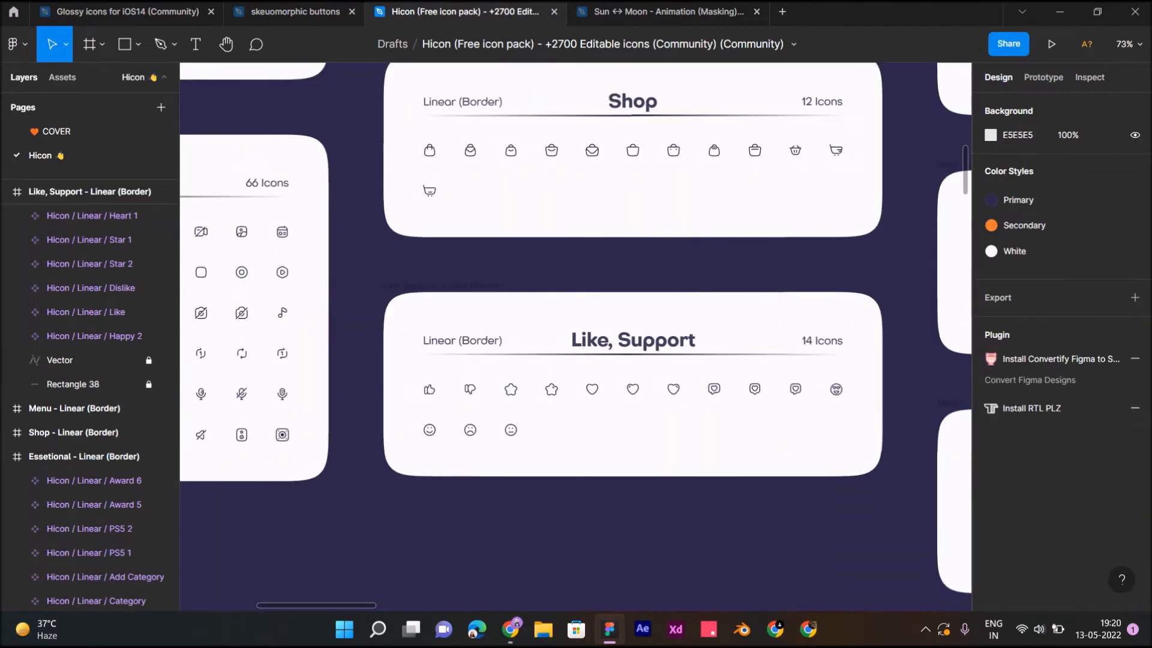
pyautogui.scroll(3, 475, 435)
pyautogui.hscroll(-5, 475, 436)
pyautogui.scroll(-3, 475, 437)
pyautogui.hscroll(-1, 336, 391)
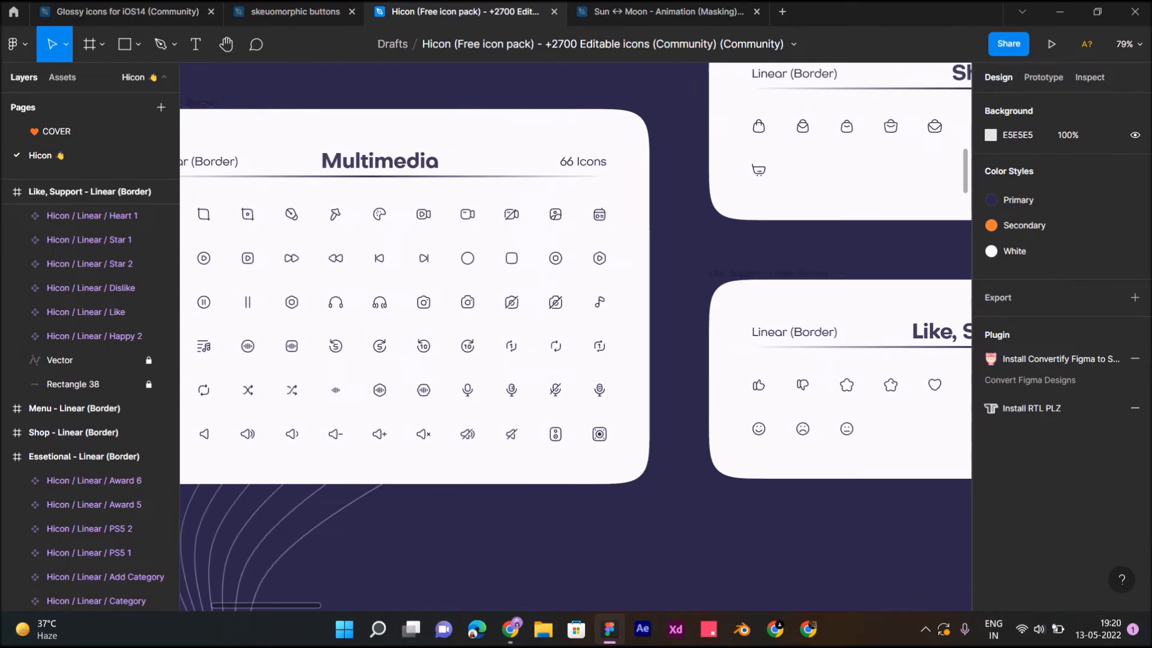
pyautogui.hscroll(-3, 576, 336)
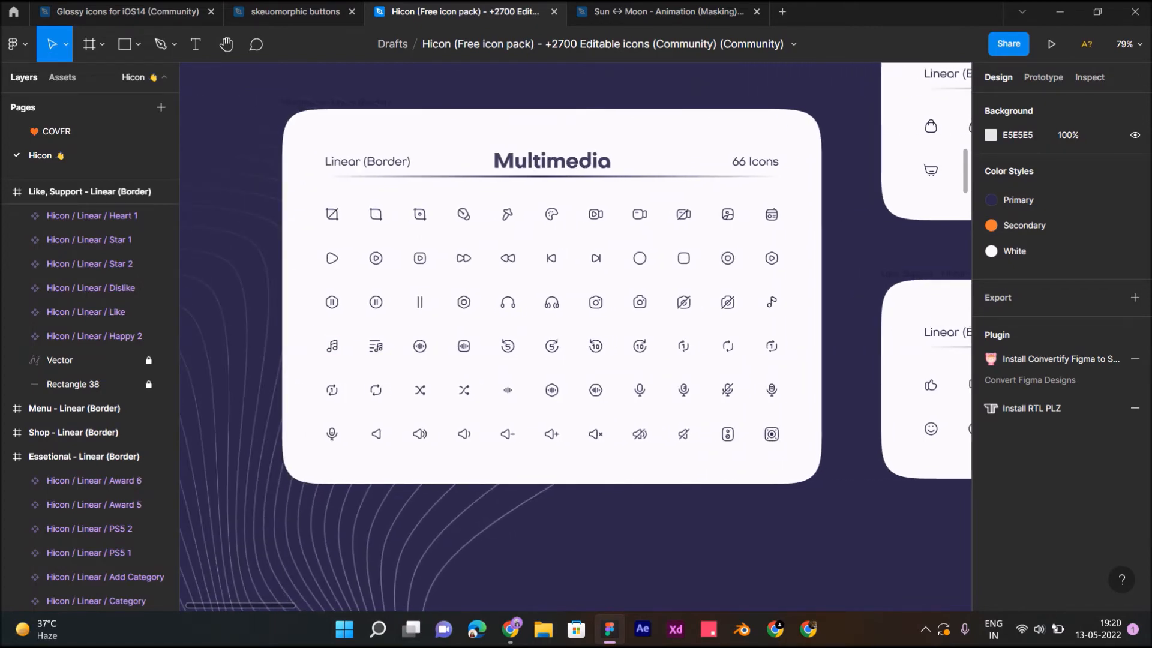
pyautogui.click(331, 258)
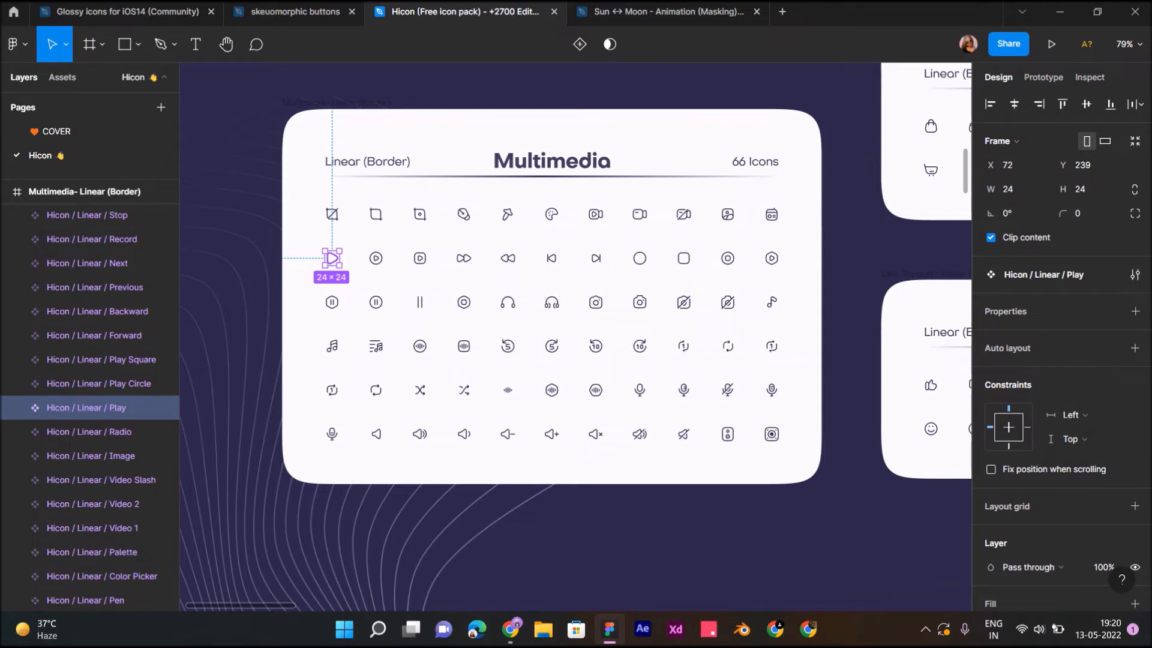
# Step: Paste the Play icon into the skeuomorphic buttons design, scale it to 134 × 134 and centre it in the pressed circle
pyautogui.click(295, 12)
pyautogui.click(63, 176)
pyautogui.press('Escape')
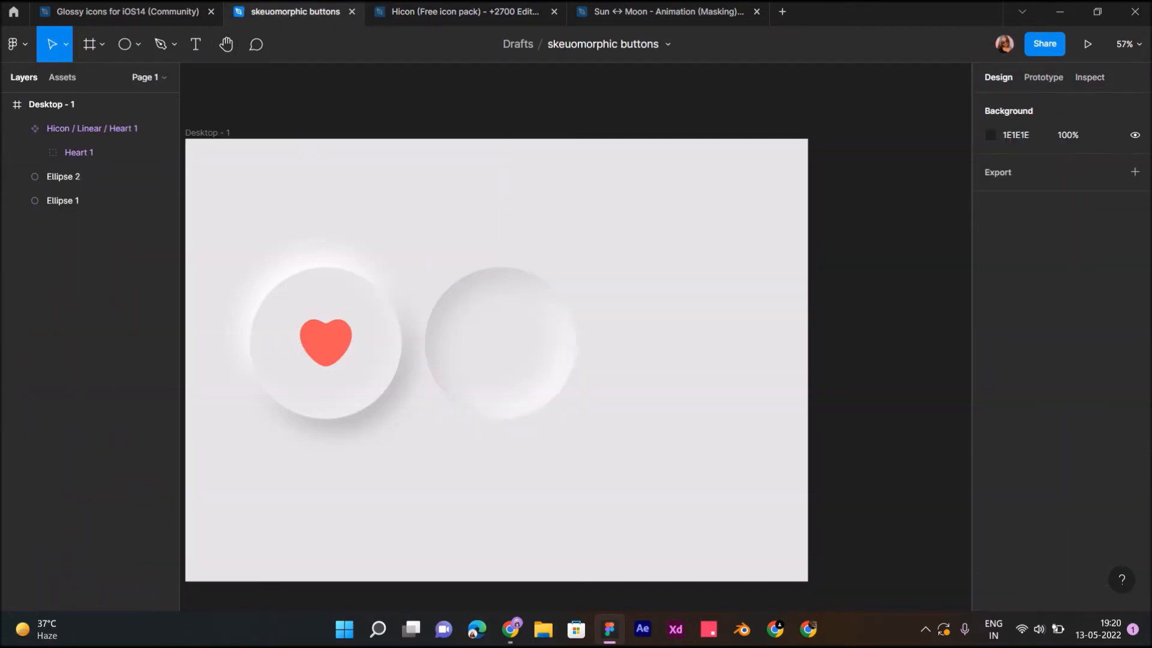
pyautogui.hotkey('ctrl', 'v')
pyautogui.press('Tab')
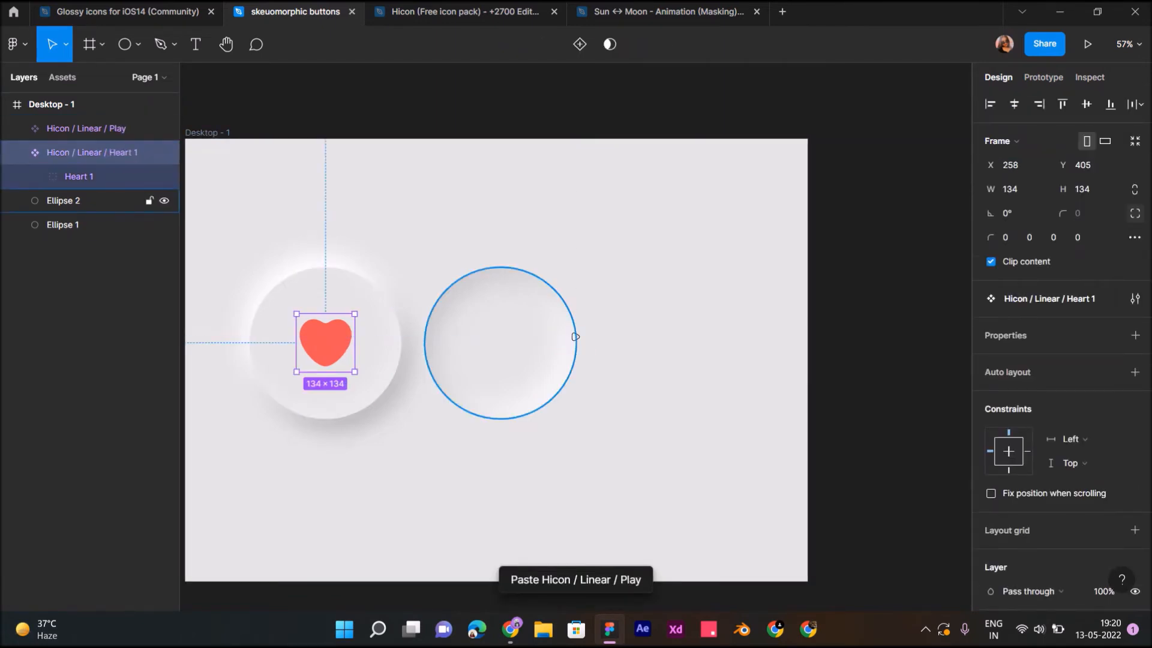
pyautogui.click(575, 337)
pyautogui.press('k')
pyautogui.moveTo(581, 344); pyautogui.dragTo(501, 343)
# Step: Recolour the Play icon's outline to blue 309AD6
pyautogui.scroll(-4, 1056, 420)
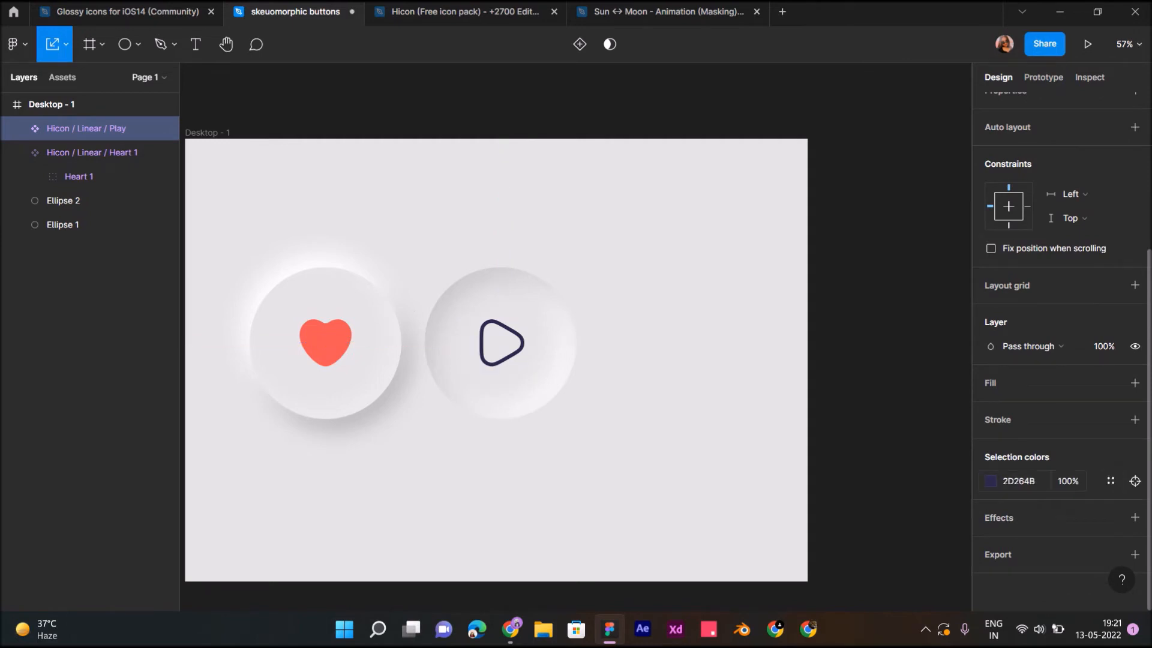
pyautogui.click(991, 481)
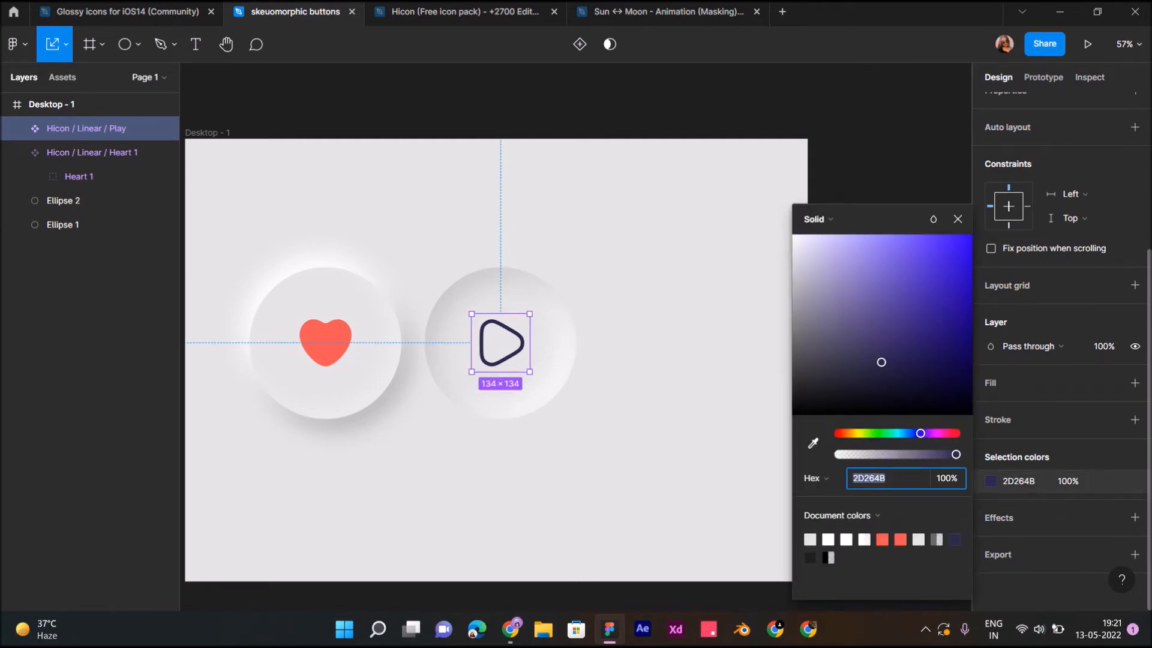
pyautogui.write('263E4B')
pyautogui.press('Return')
pyautogui.moveTo(881, 362)
pyautogui.mouseDown()
pyautogui.moveTo(903, 268)
pyautogui.moveTo(911, 254)
pyautogui.moveTo(932, 264)
pyautogui.mouseUp()
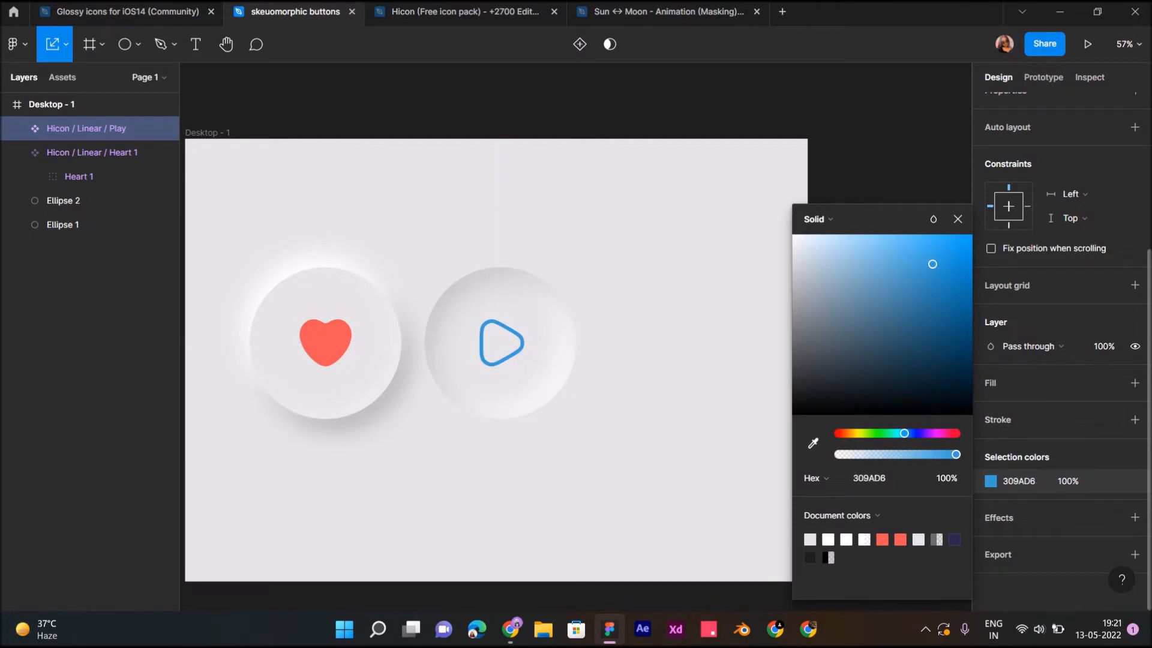
pyautogui.click(1135, 383)
pyautogui.click(990, 408)
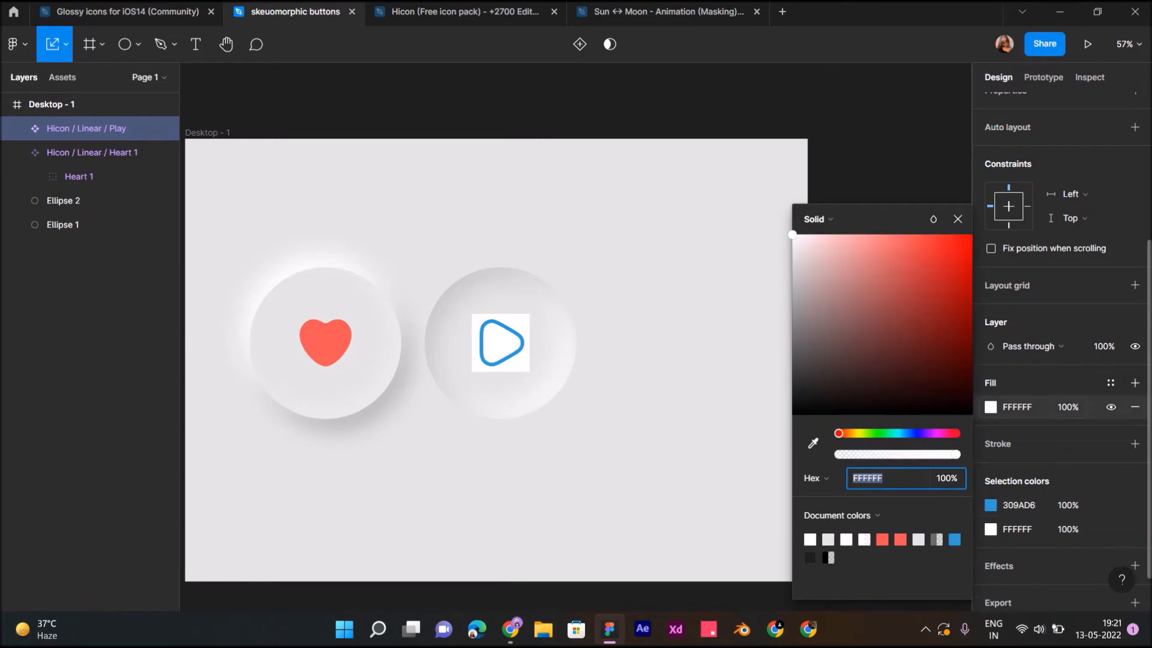
pyautogui.click(1135, 408)
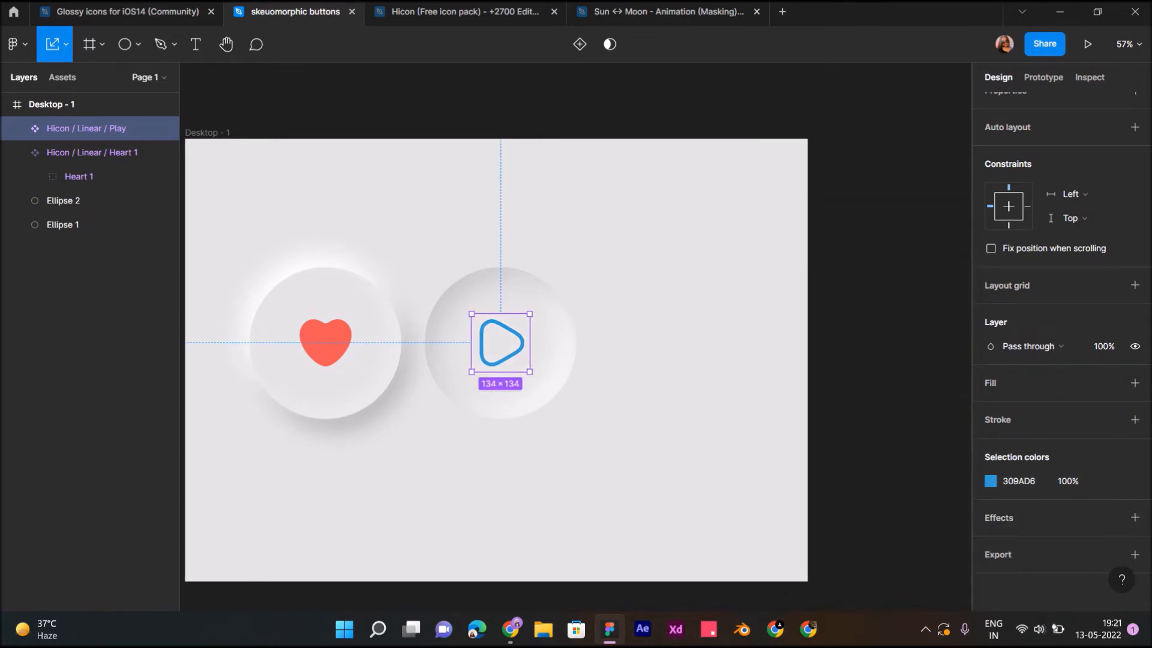
# Step: Add a fill to the Play shape inside its icon frame, sampling the outline's blue 309AD6 as the fill colour
pyautogui.press('Return')
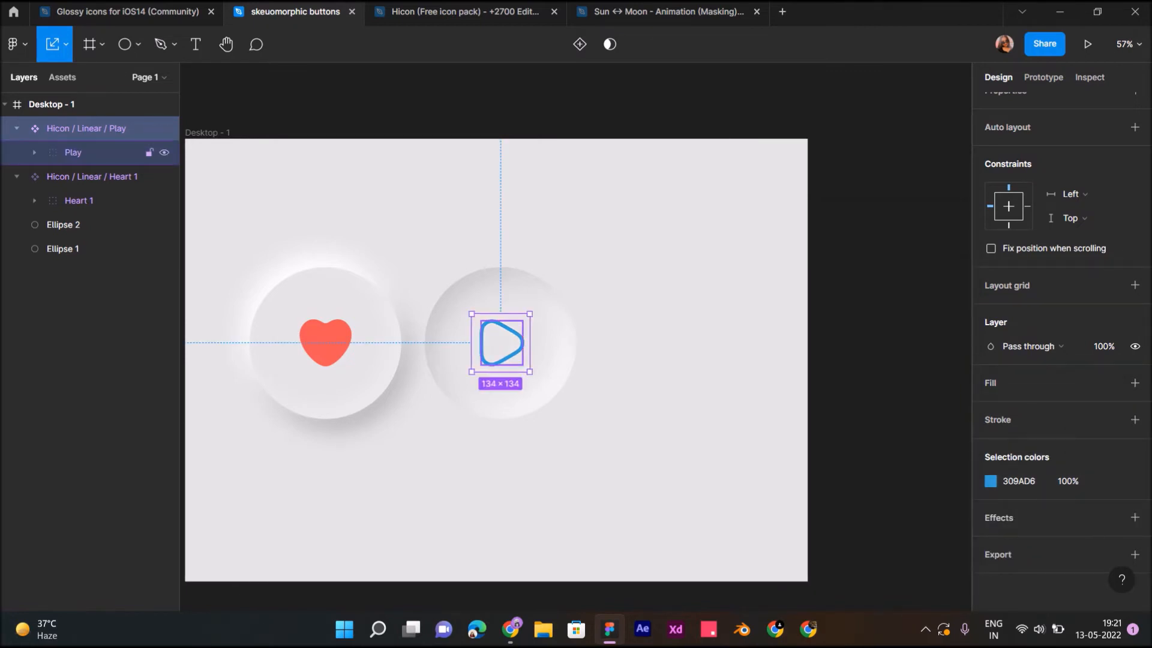
pyautogui.press('Return')
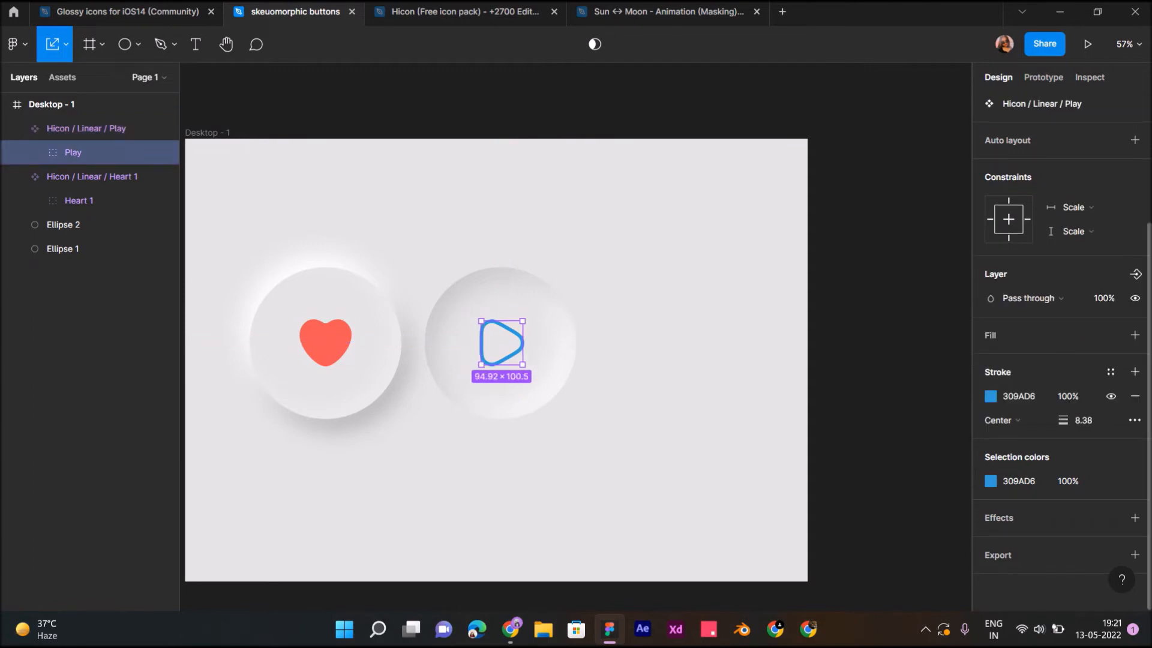
pyautogui.click(1135, 335)
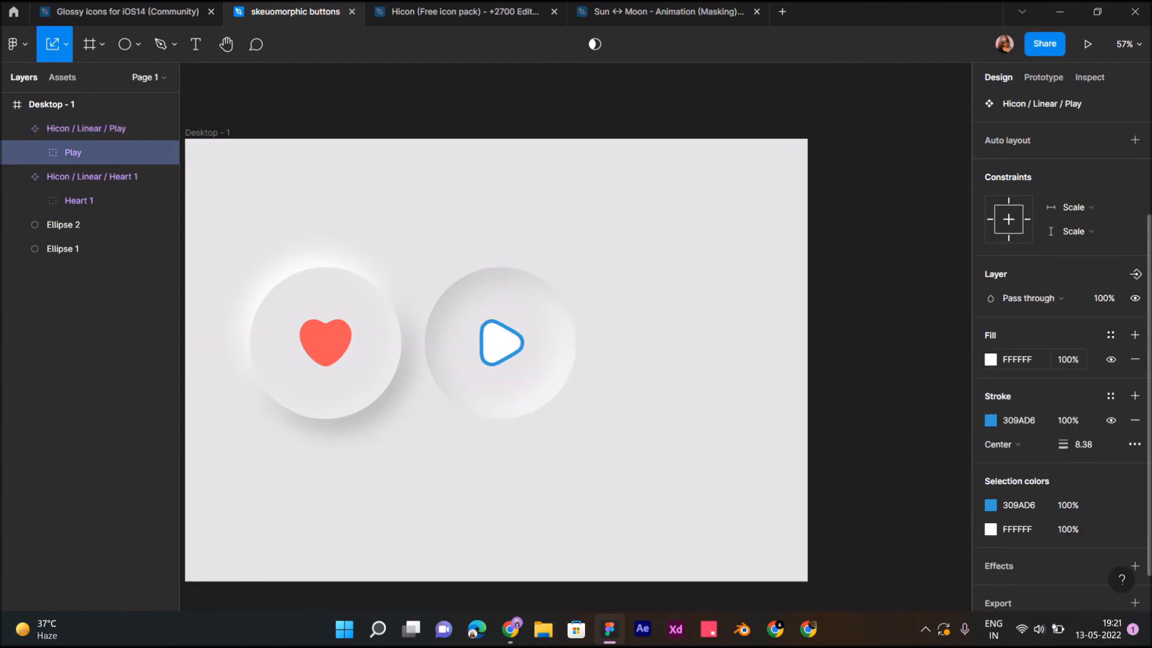
pyautogui.click(991, 360)
pyautogui.click(813, 444)
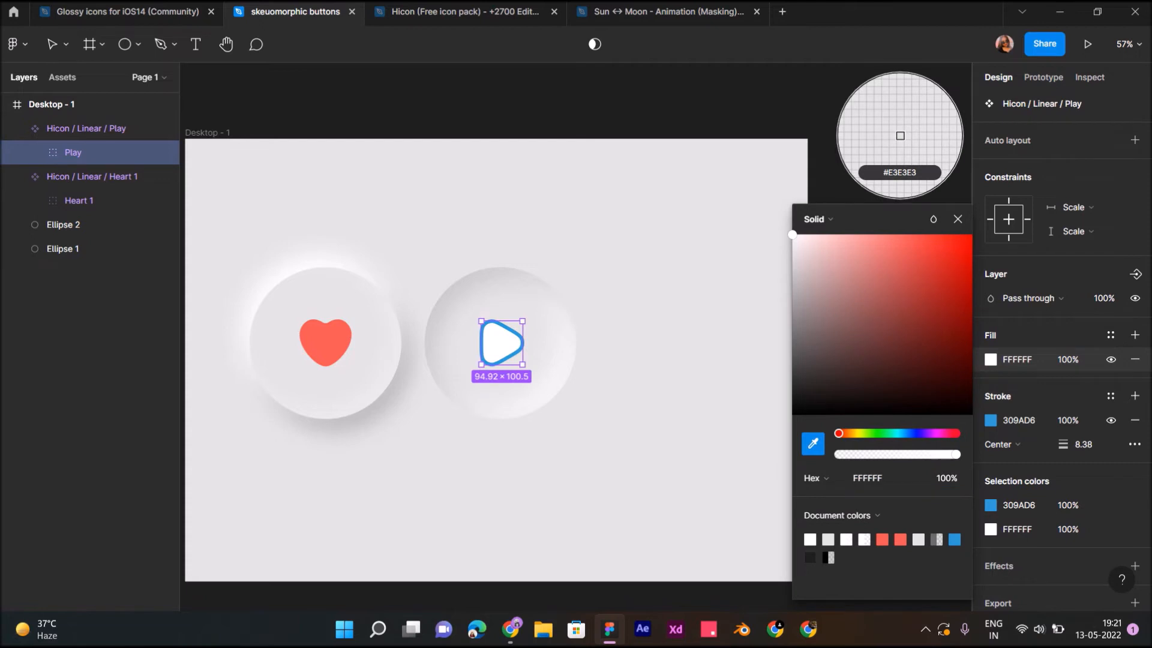
pyautogui.scroll(2, 545, 332)
pyautogui.scroll(4, 543, 332)
pyautogui.click(475, 341)
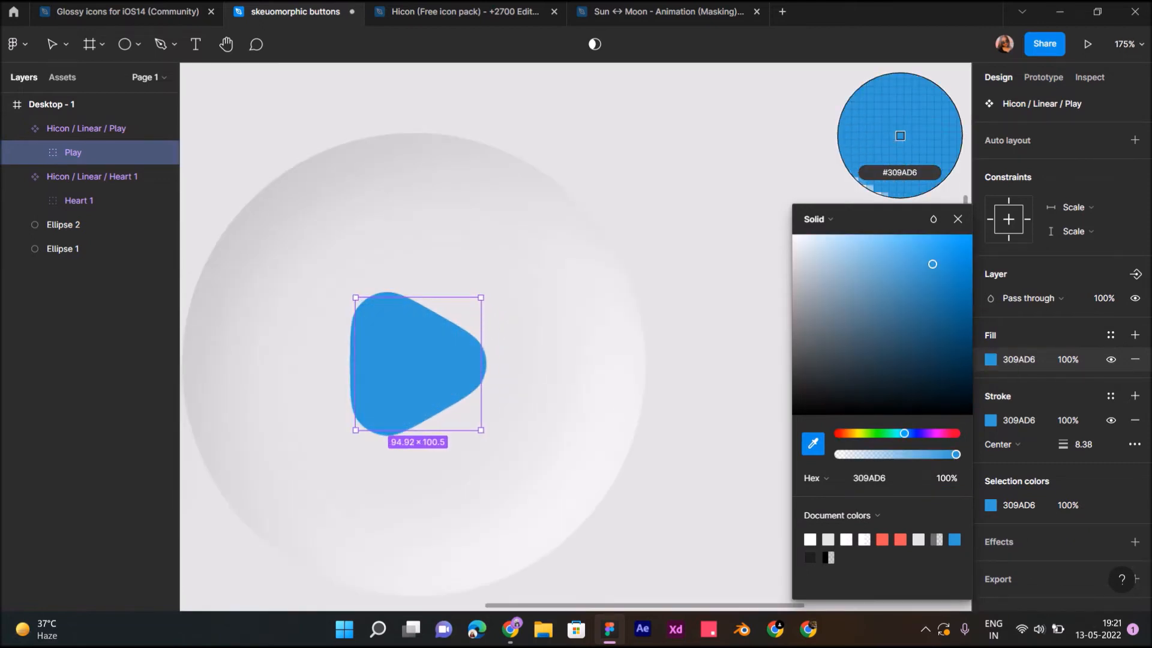
pyautogui.click(564, 384)
pyautogui.click(732, 474)
# Step: Change the grey inner shadow of the circle behind the Play icon to an X offset of 18 and a Y offset of 34
pyautogui.scroll(-6, 732, 475)
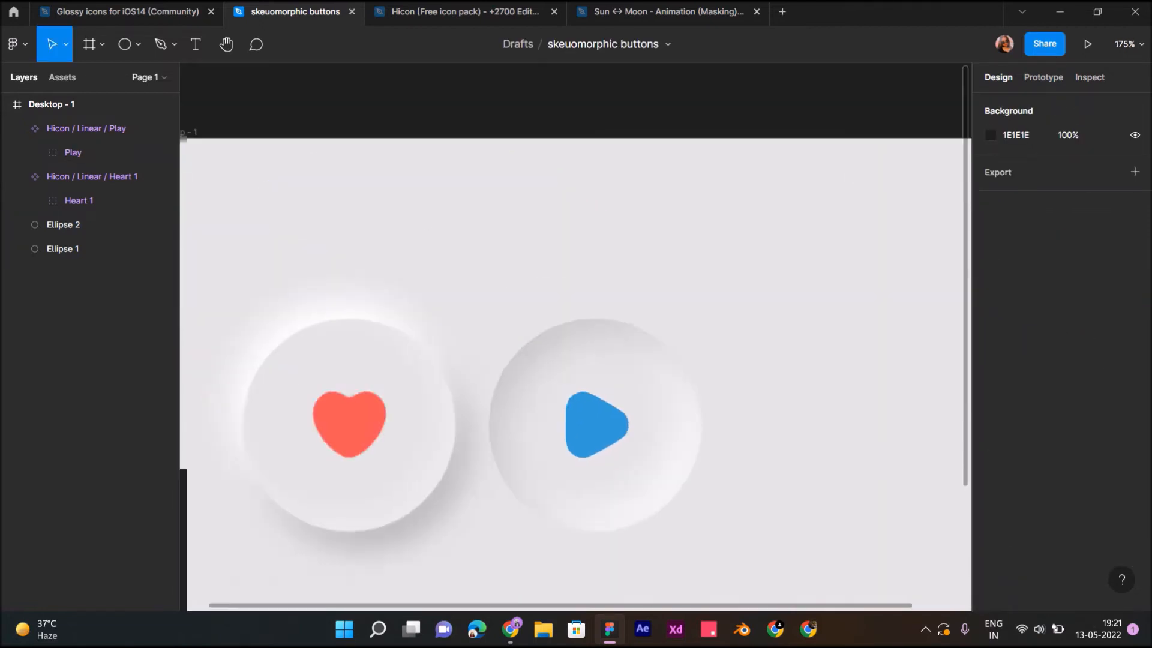
pyautogui.scroll(-1, 576, 336)
pyautogui.hscroll(1, 576, 336)
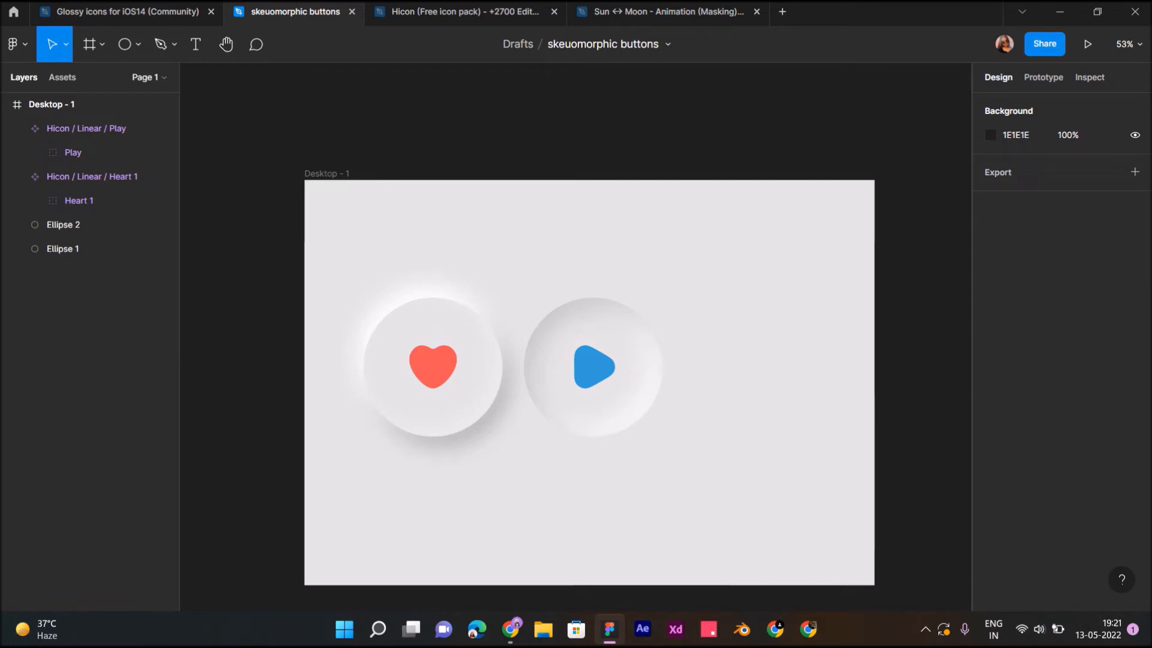
pyautogui.hscroll(1, 573, 384)
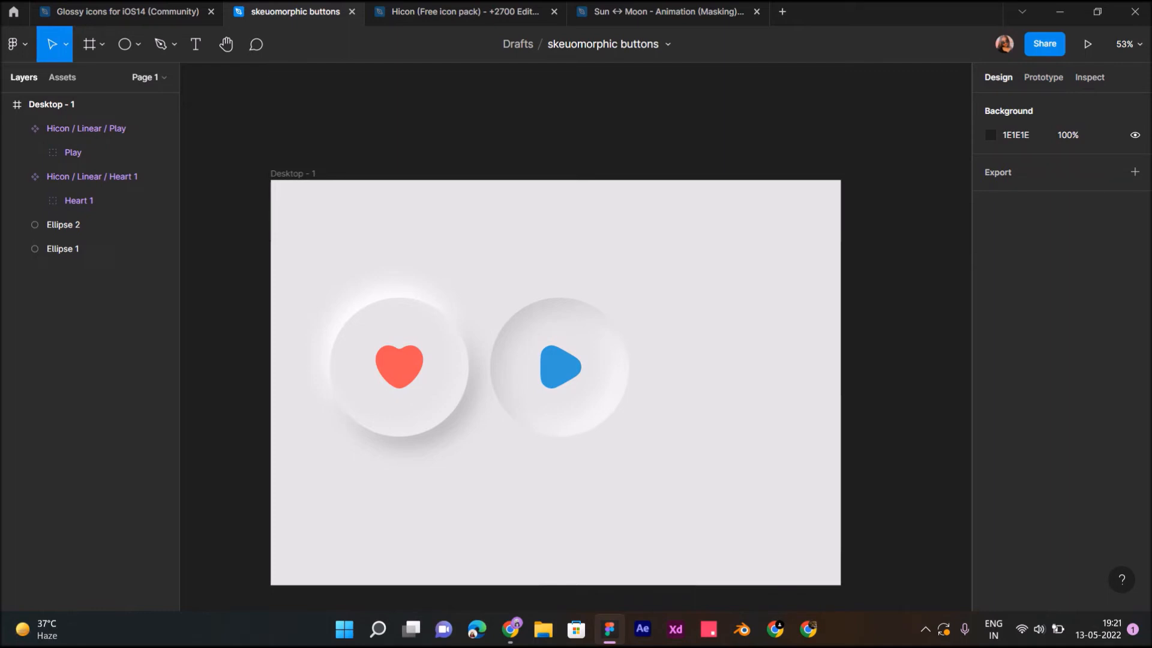
pyautogui.click(66, 224)
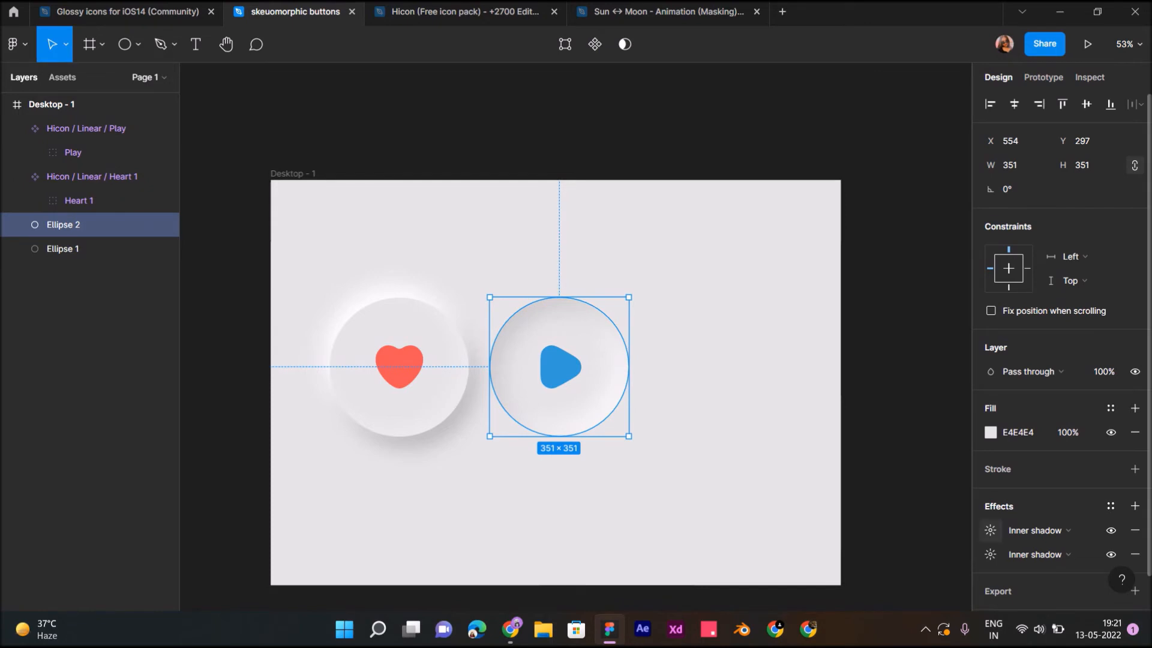
pyautogui.click(991, 530)
pyautogui.moveTo(808, 534); pyautogui.dragTo(828, 560)
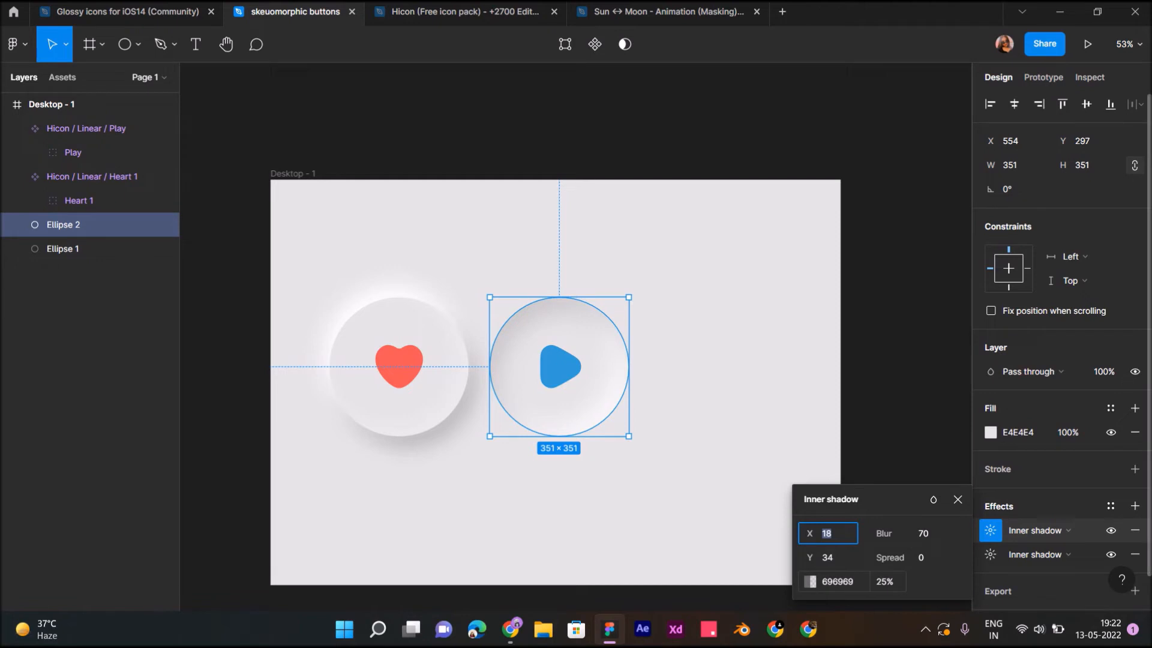
# Step: Darken that inner shadow's colour slightly to 676767 and deselect the circle
pyautogui.click(810, 581)
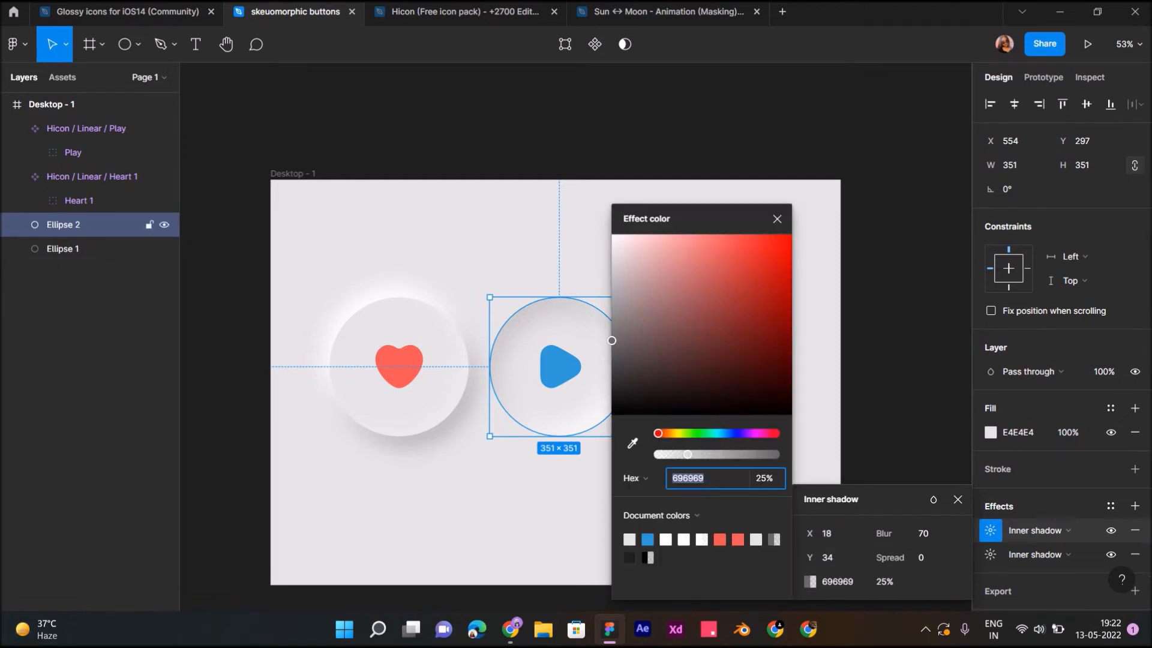
pyautogui.moveTo(612, 340); pyautogui.dragTo(612, 342)
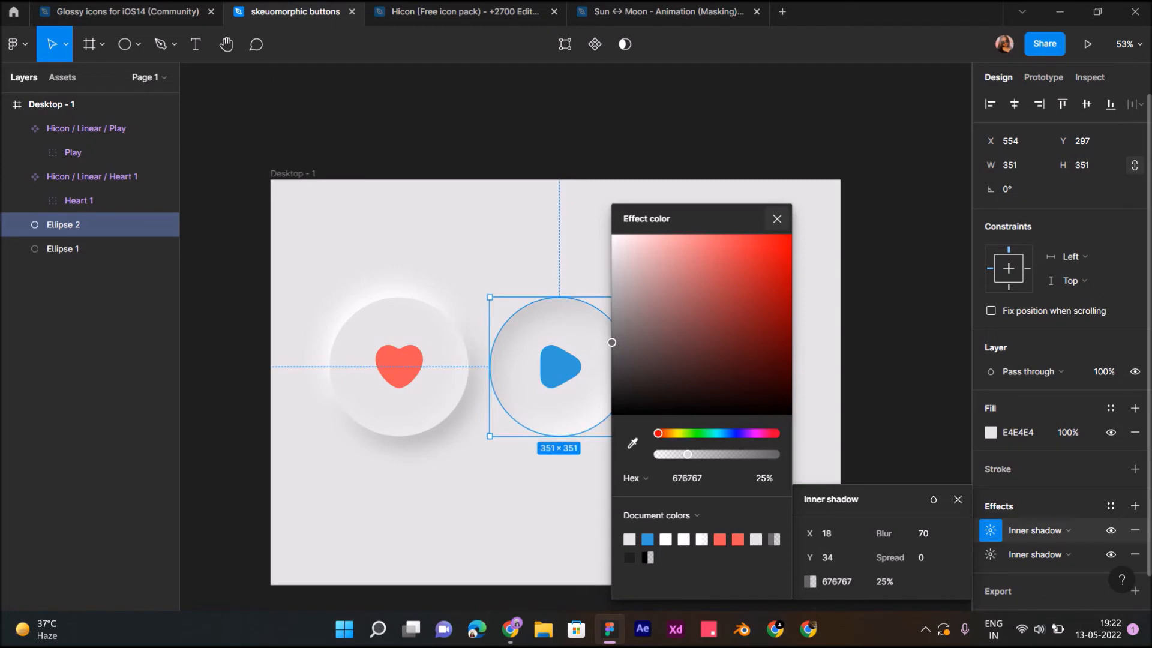
pyautogui.click(777, 219)
pyautogui.click(786, 144)
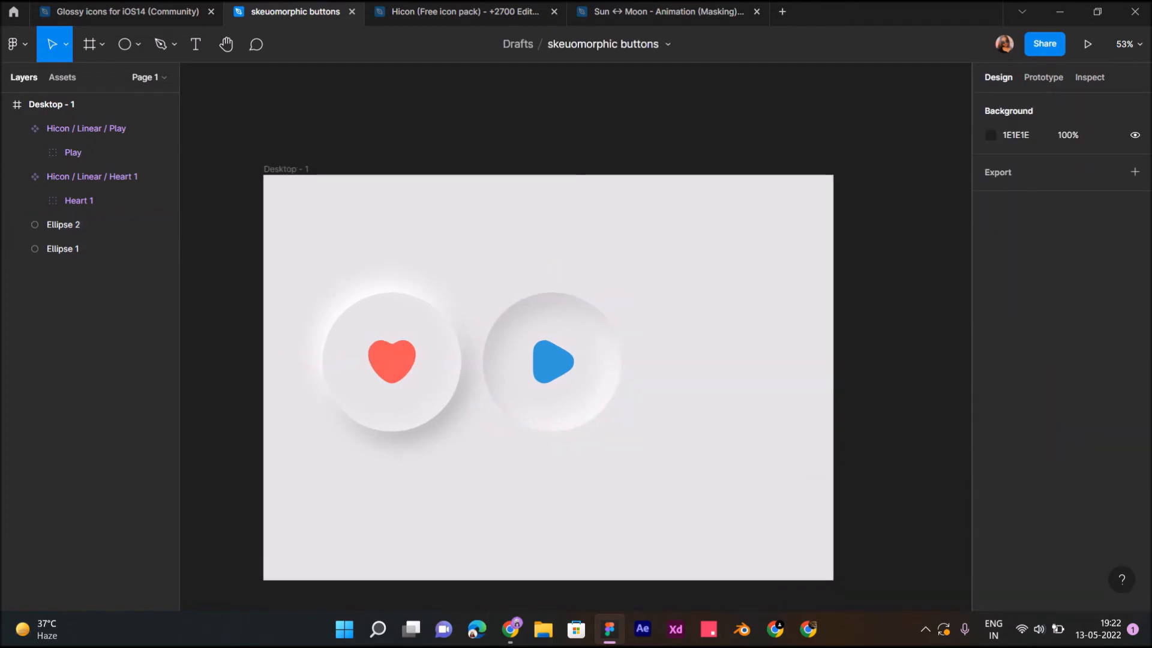
# Step: Duplicate the pressed circle to the right of the Play button at X 959, keeping it level with the original
pyautogui.scroll(-1, 552, 360)
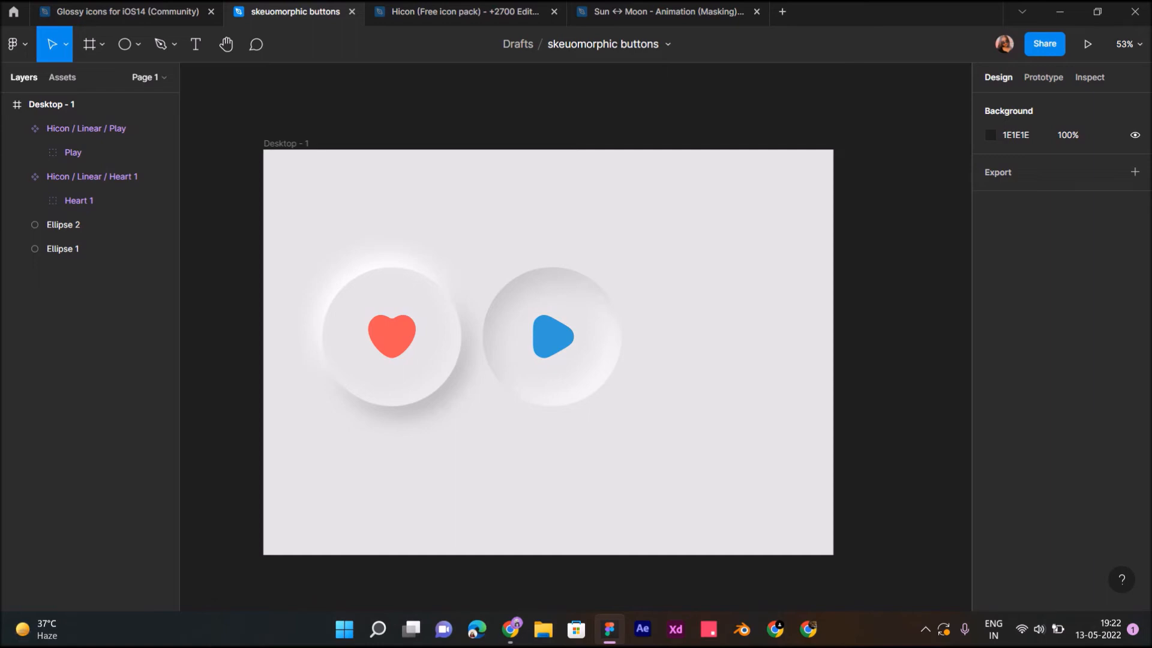
pyautogui.click(555, 379)
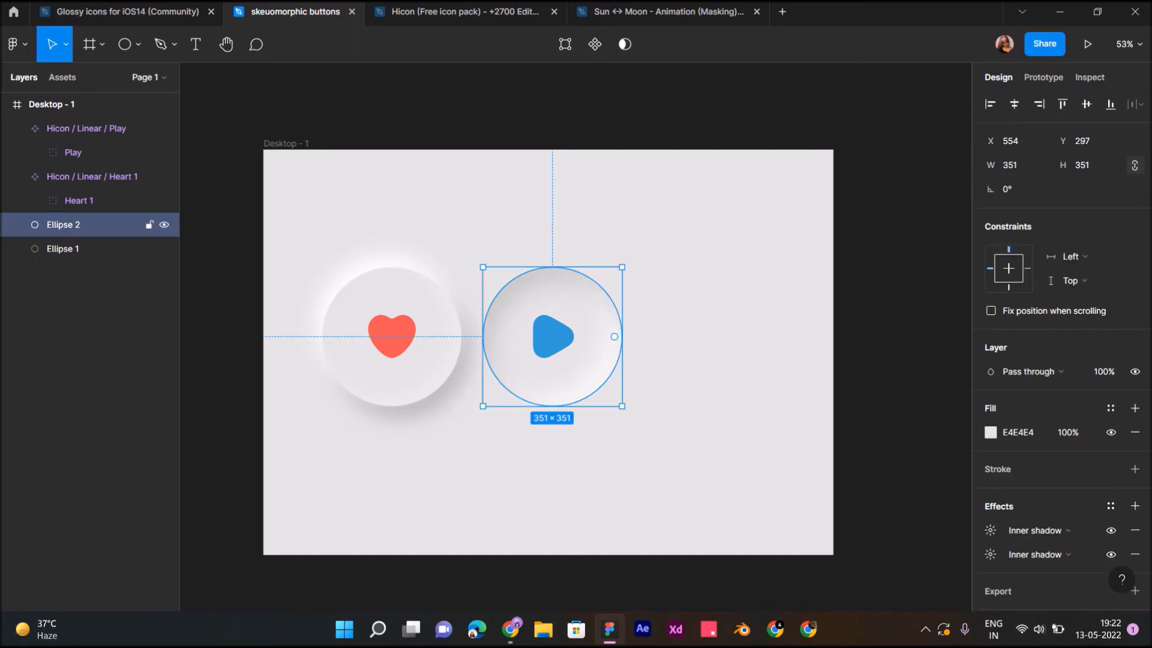
pyautogui.moveTo(555, 380); pyautogui.dragTo(717, 379)
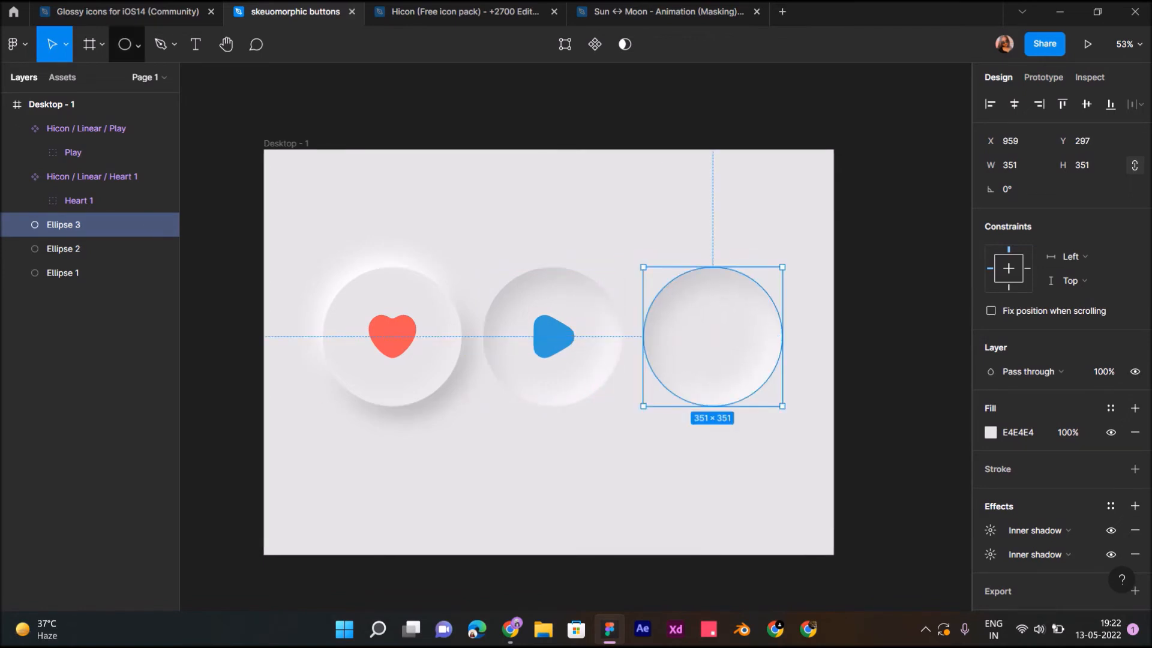
# Step: Draw a 215 × 215 circle and centre it inside the third circle
pyautogui.click(138, 44)
pyautogui.click(138, 135)
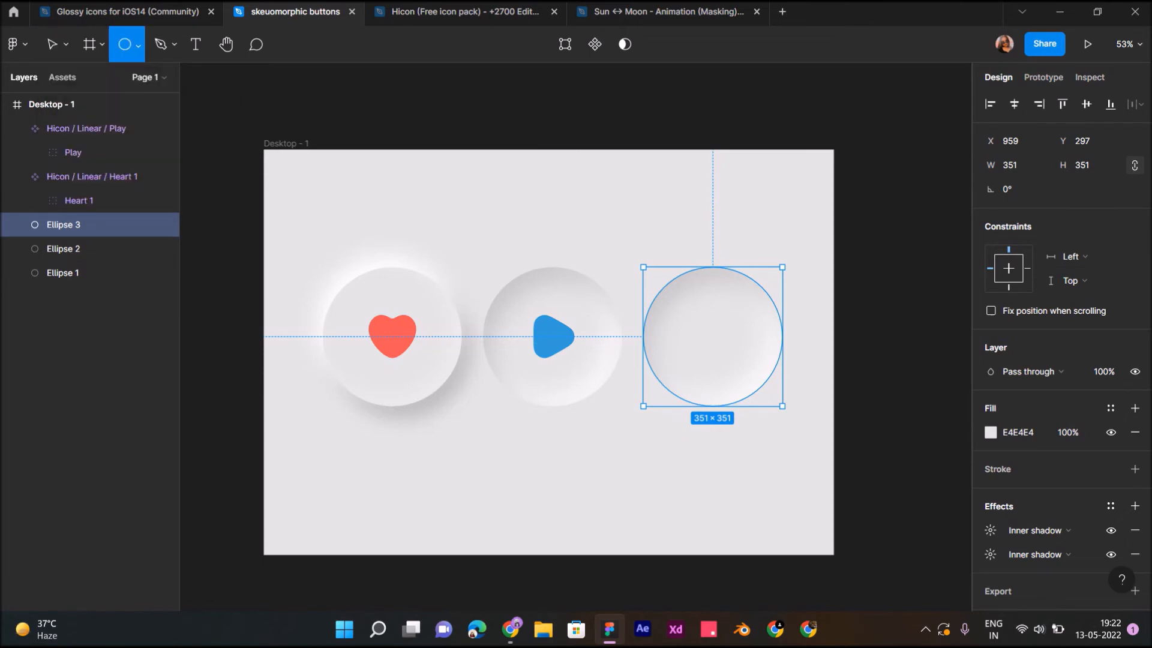
pyautogui.moveTo(679, 313); pyautogui.dragTo(750, 385)
pyautogui.moveTo(715, 350); pyautogui.dragTo(713, 385)
pyautogui.press('k')
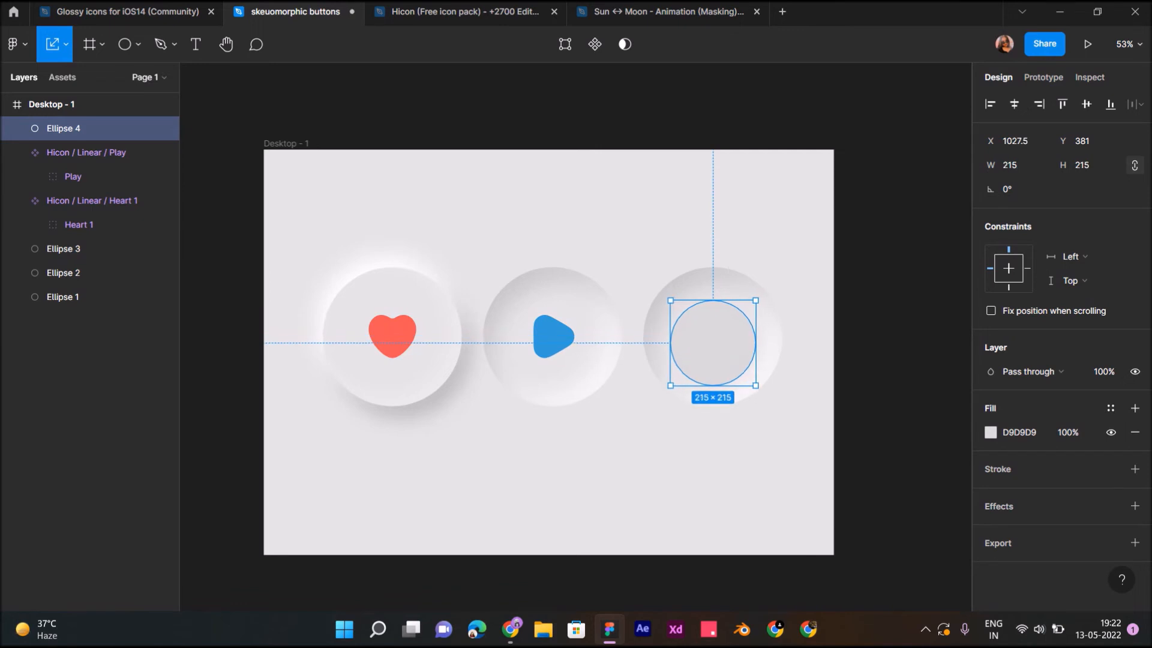
pyautogui.moveTo(713, 343); pyautogui.dragTo(713, 337)
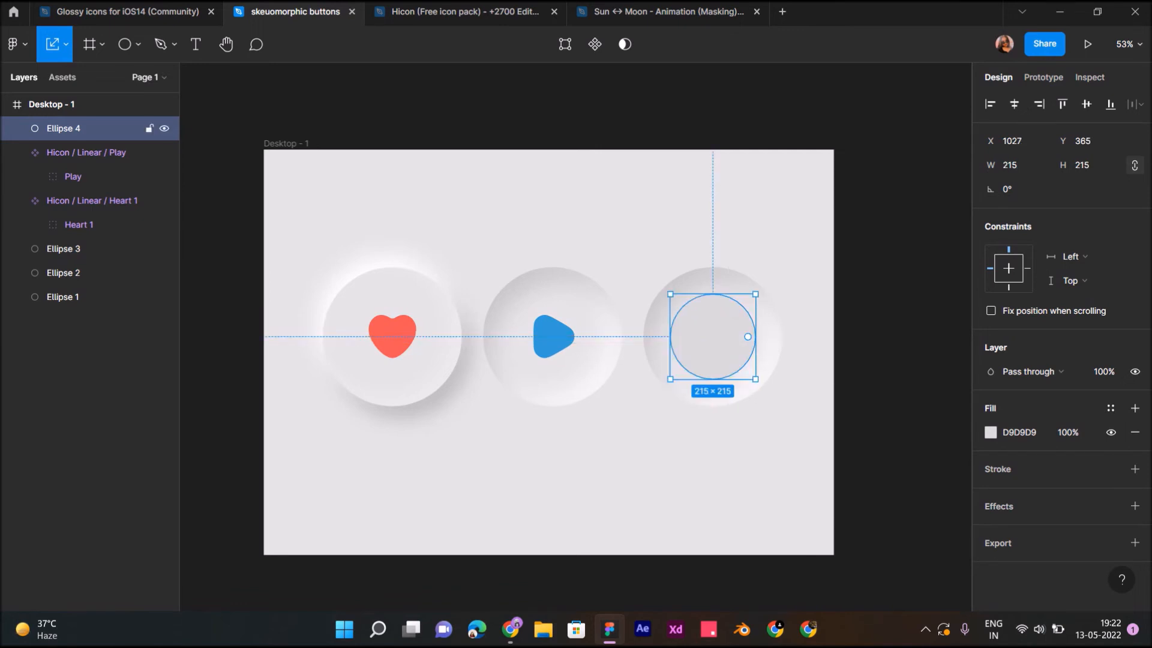
pyautogui.moveTo(713, 337); pyautogui.dragTo(713, 336)
# Step: Add a drop shadow to the small inner circle with an X offset of 16 and a Y offset of 19
pyautogui.click(1134, 506)
pyautogui.click(990, 530)
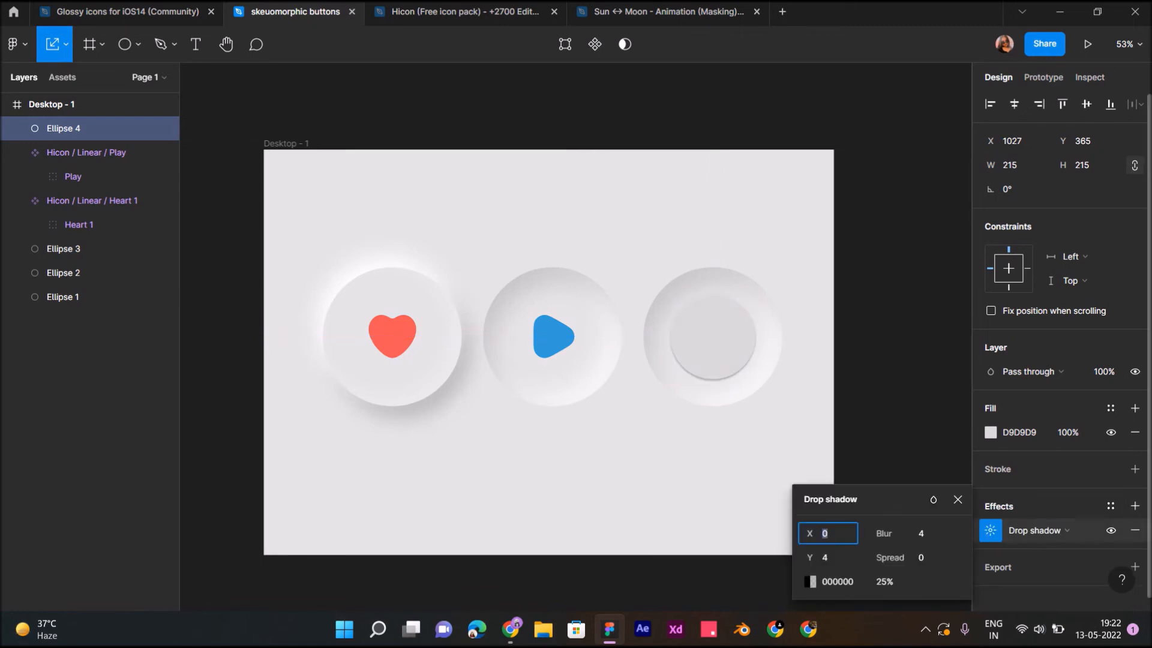
pyautogui.moveTo(810, 533); pyautogui.dragTo(832, 555)
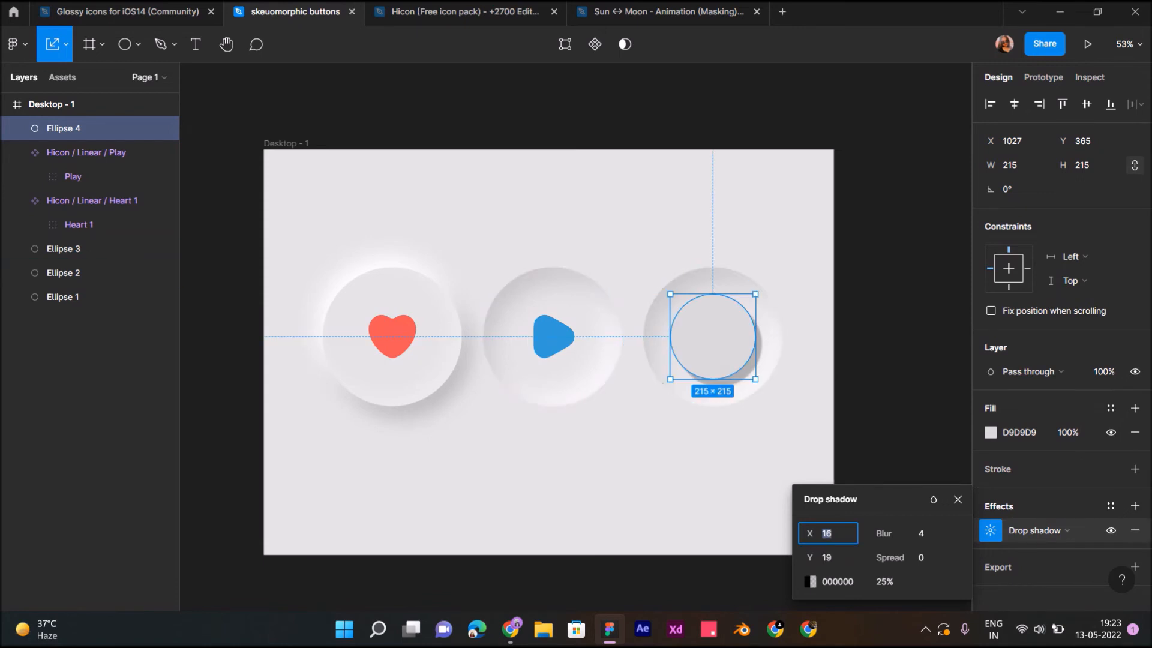
# Step: Soften the small circle's drop shadow with a blur of 60 and 15% opacity
pyautogui.click(923, 534)
pyautogui.press('Return')
pyautogui.click(885, 581)
pyautogui.write('15')
pyautogui.press('Return')
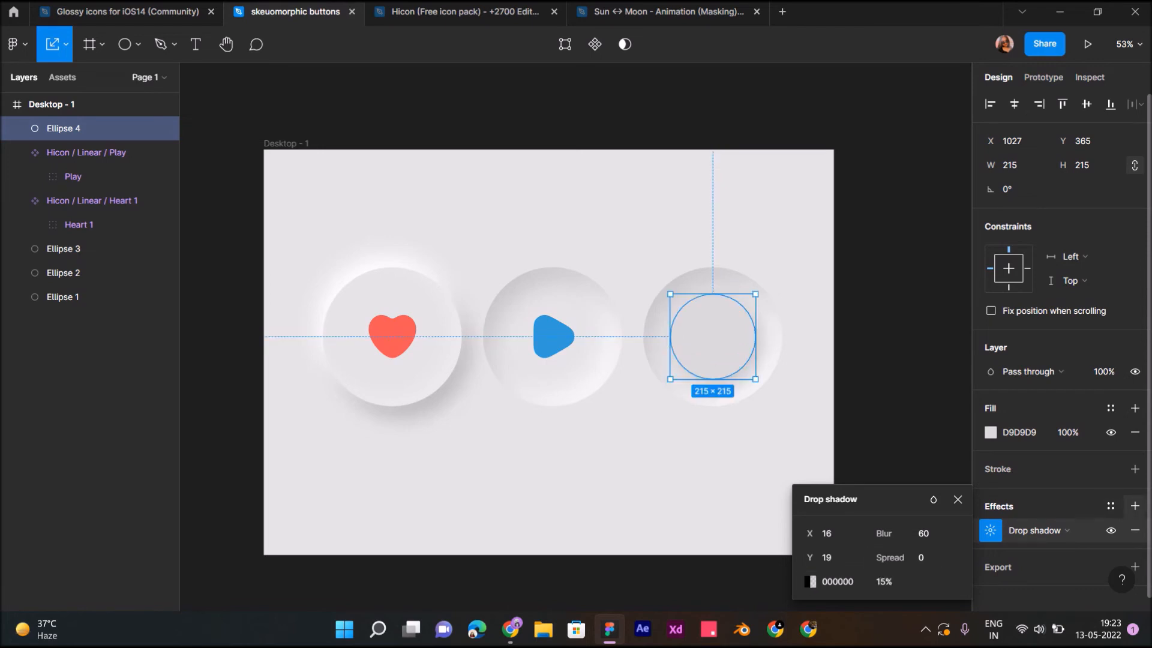
# Step: Add a second drop shadow to the small inner circle with an X offset of -17 and a Y offset of -20
pyautogui.click(1135, 506)
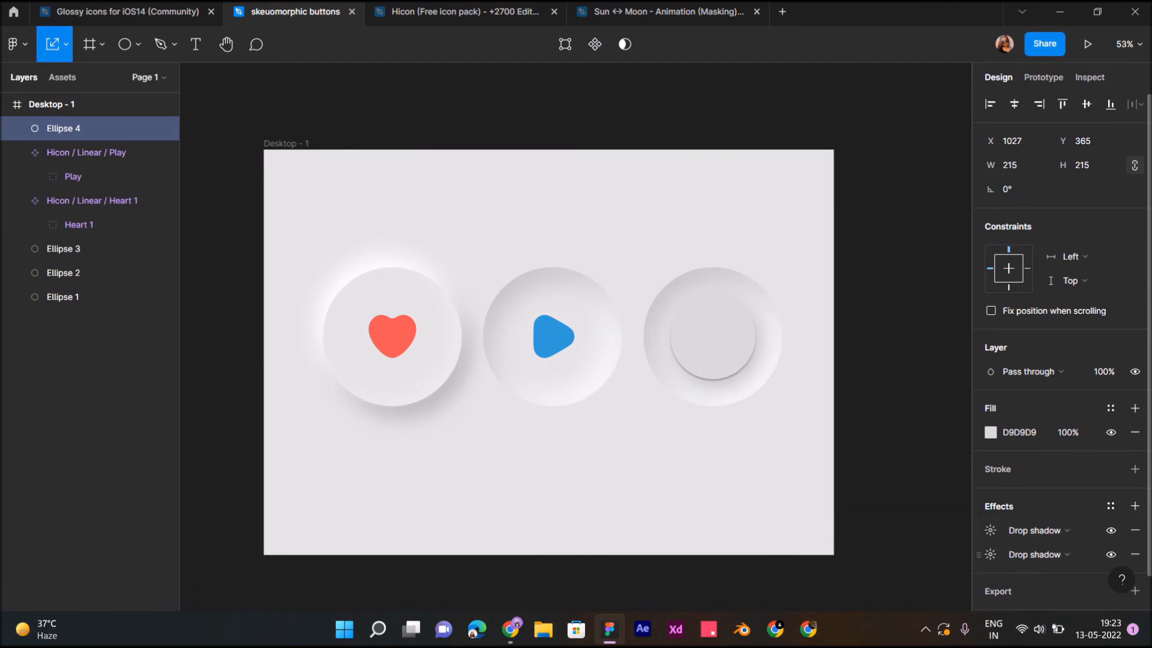
pyautogui.click(990, 530)
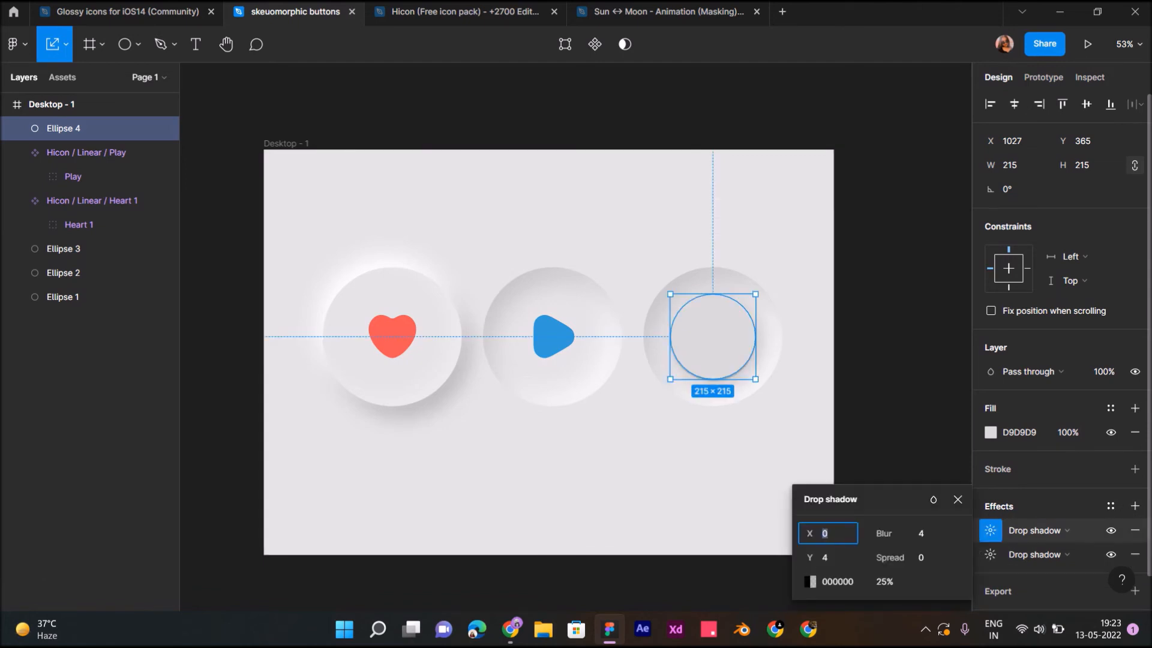
pyautogui.moveTo(808, 536); pyautogui.dragTo(786, 542)
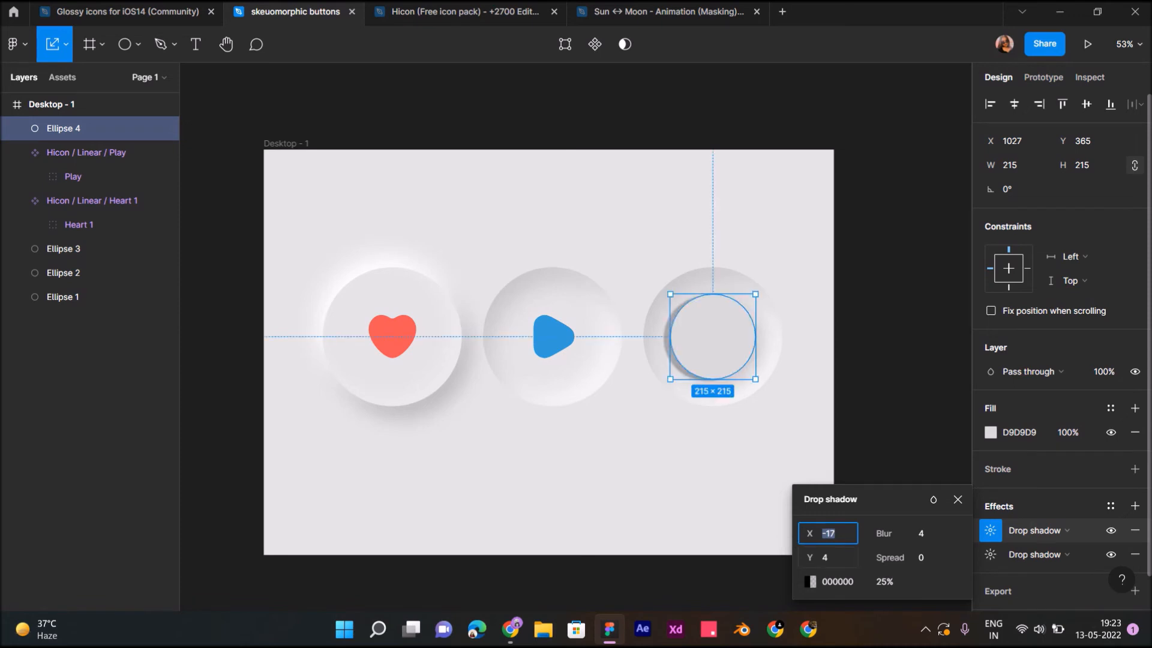
pyautogui.moveTo(810, 557); pyautogui.dragTo(776, 549)
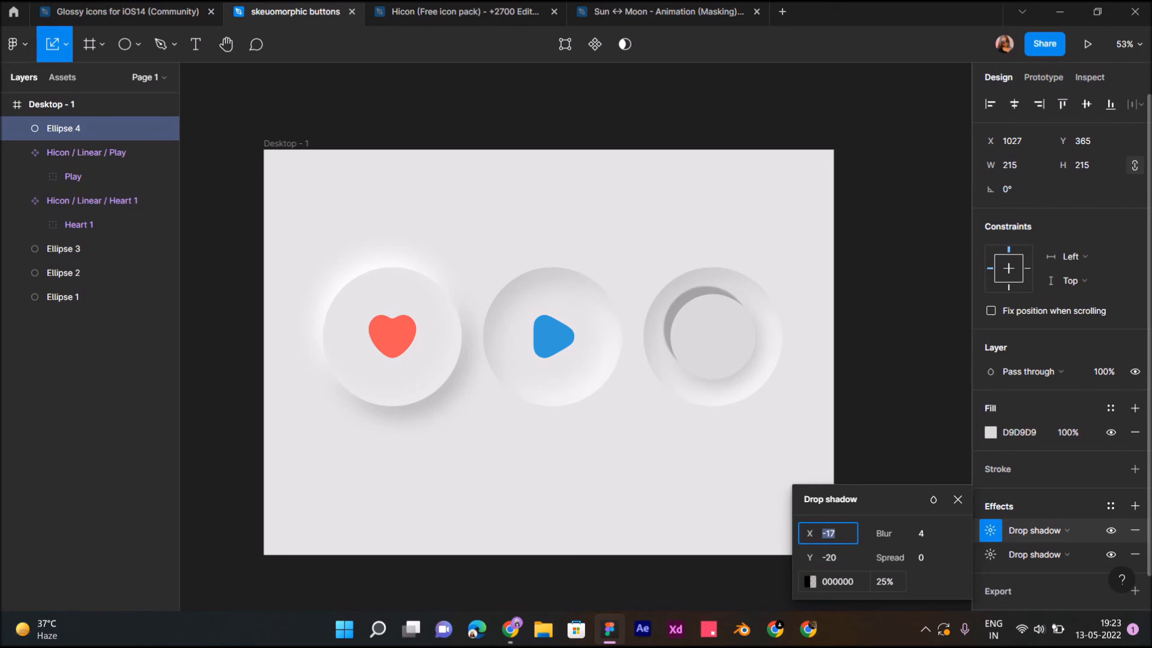
# Step: Make the inner circle's second drop shadow white (FFFFFF) at 80% opacity with a blur of 80
pyautogui.click(810, 582)
pyautogui.moveTo(664, 287); pyautogui.dragTo(612, 234)
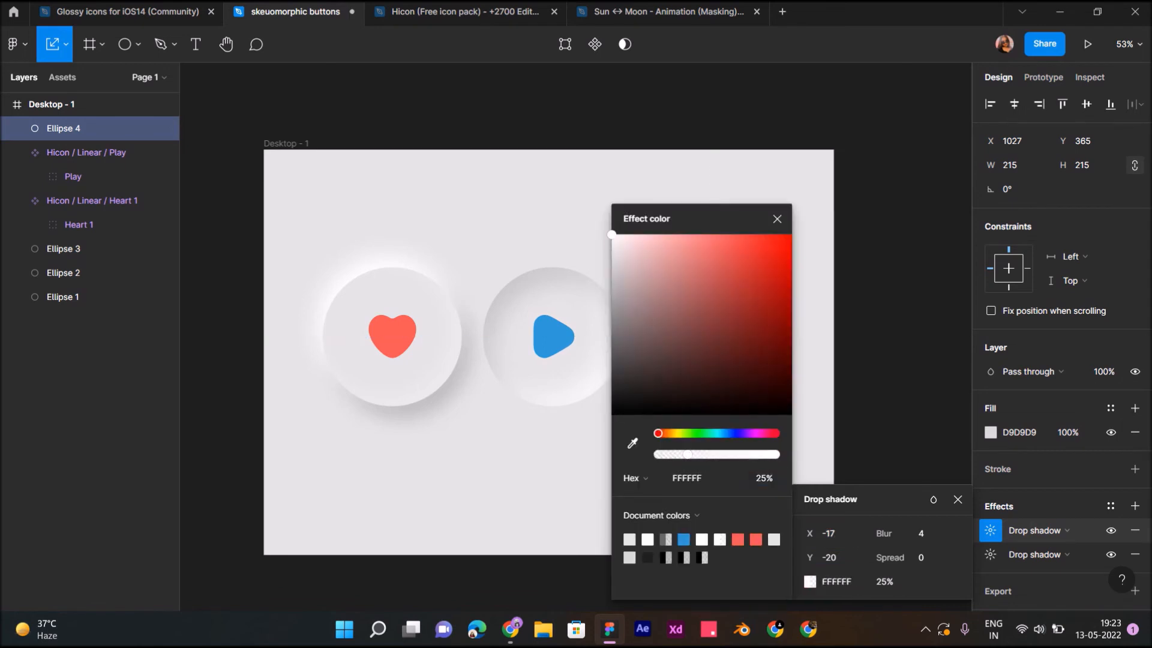
pyautogui.hscroll(5, 387, 352)
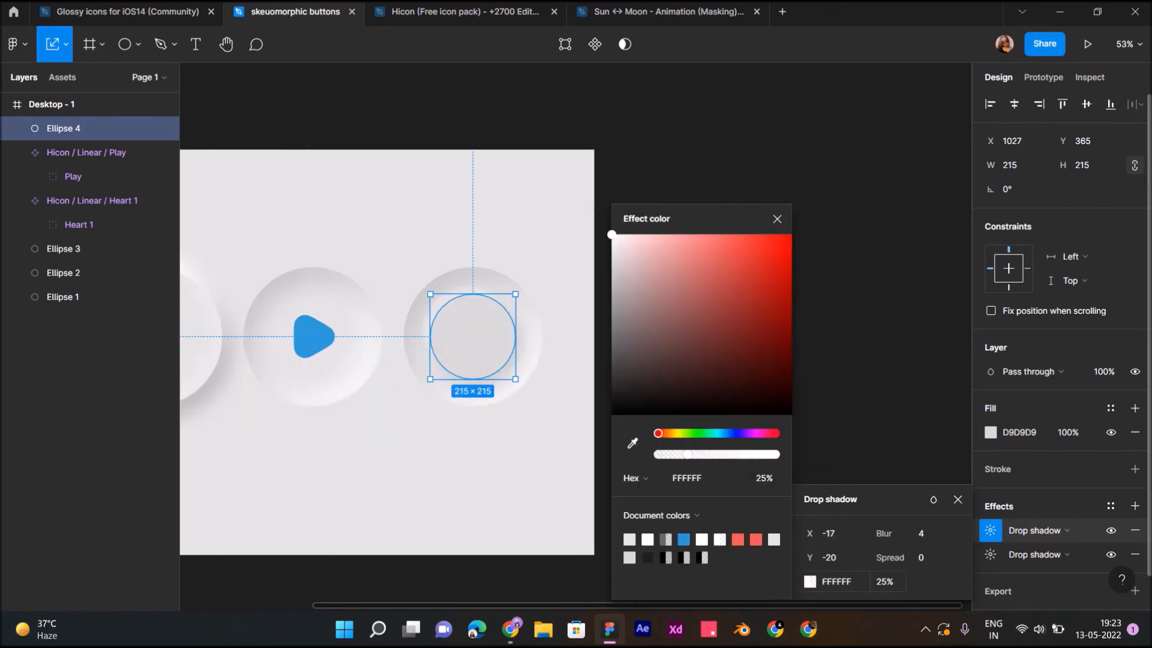
pyautogui.click(885, 581)
pyautogui.write('80')
pyautogui.press('Return')
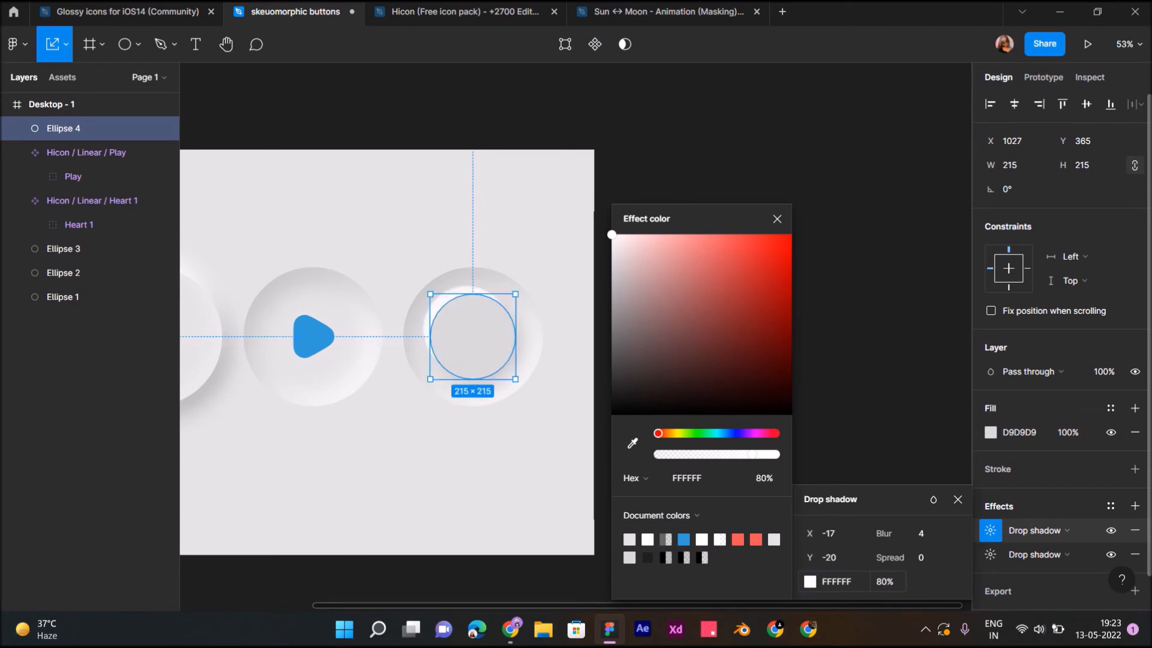
pyautogui.click(921, 534)
pyautogui.press('Return')
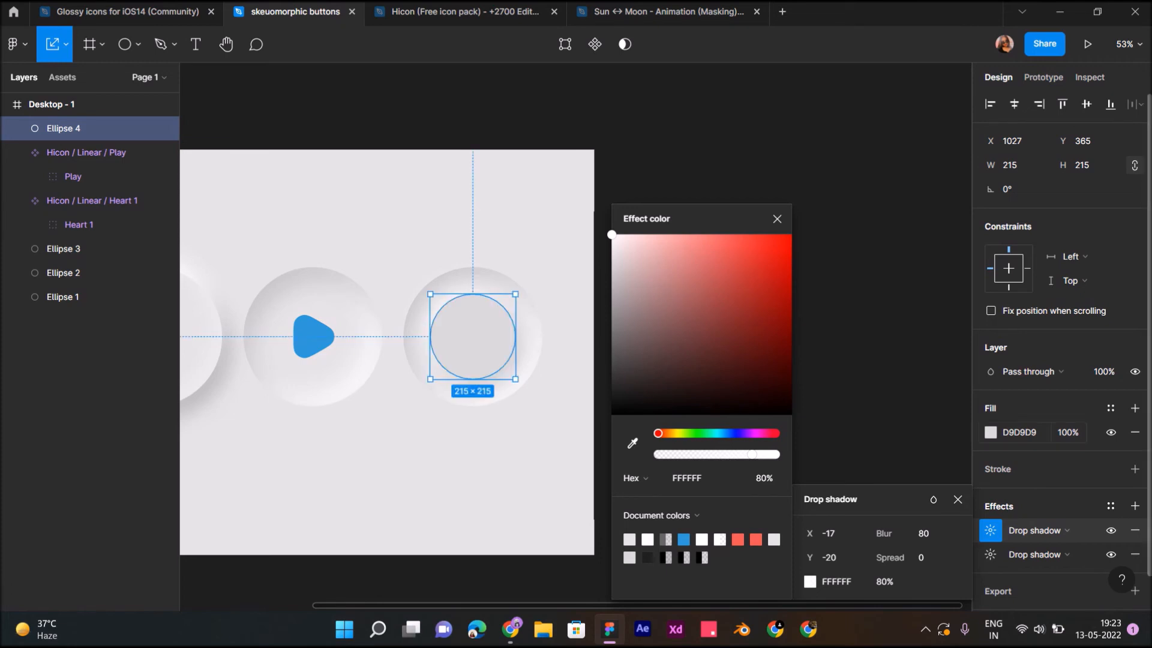
# Step: Match the small inner circle's fill to the frame's background colour by sampling it
pyautogui.click(990, 432)
pyautogui.click(813, 443)
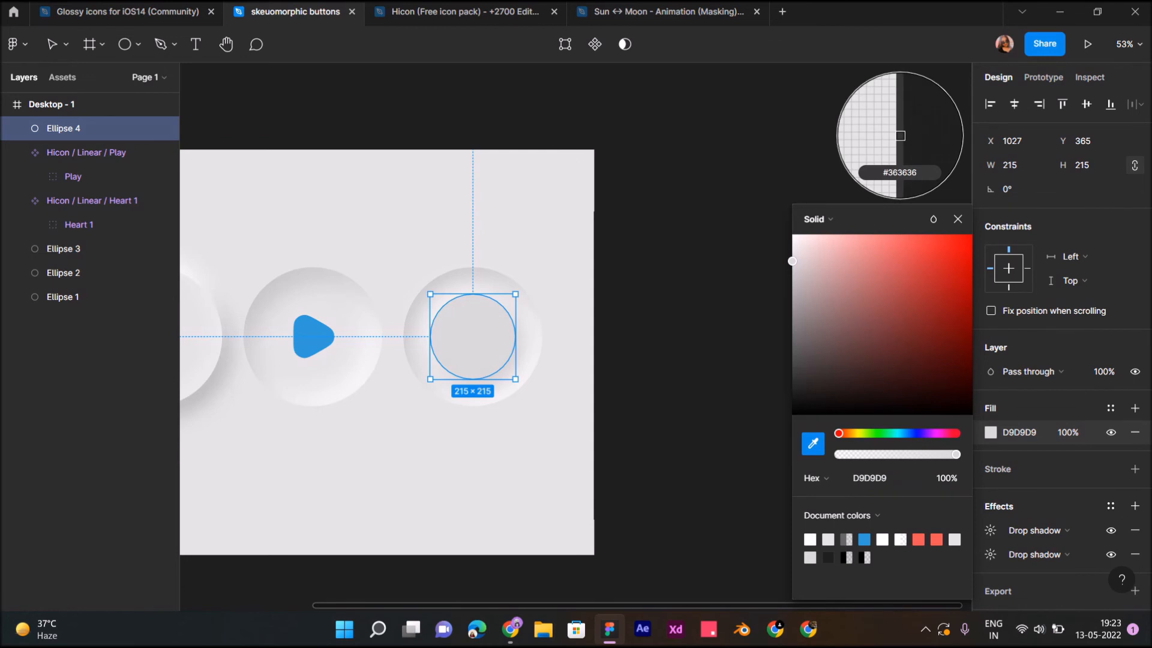
pyautogui.click(570, 414)
pyautogui.click(684, 390)
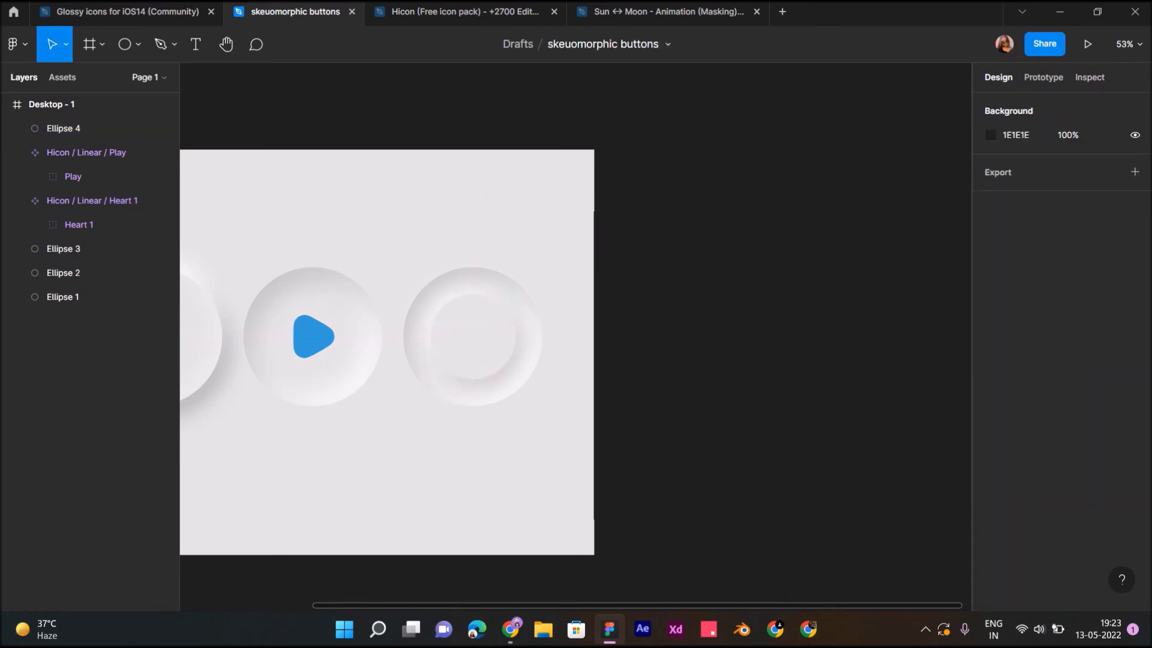
pyautogui.hscroll(-5, 570, 351)
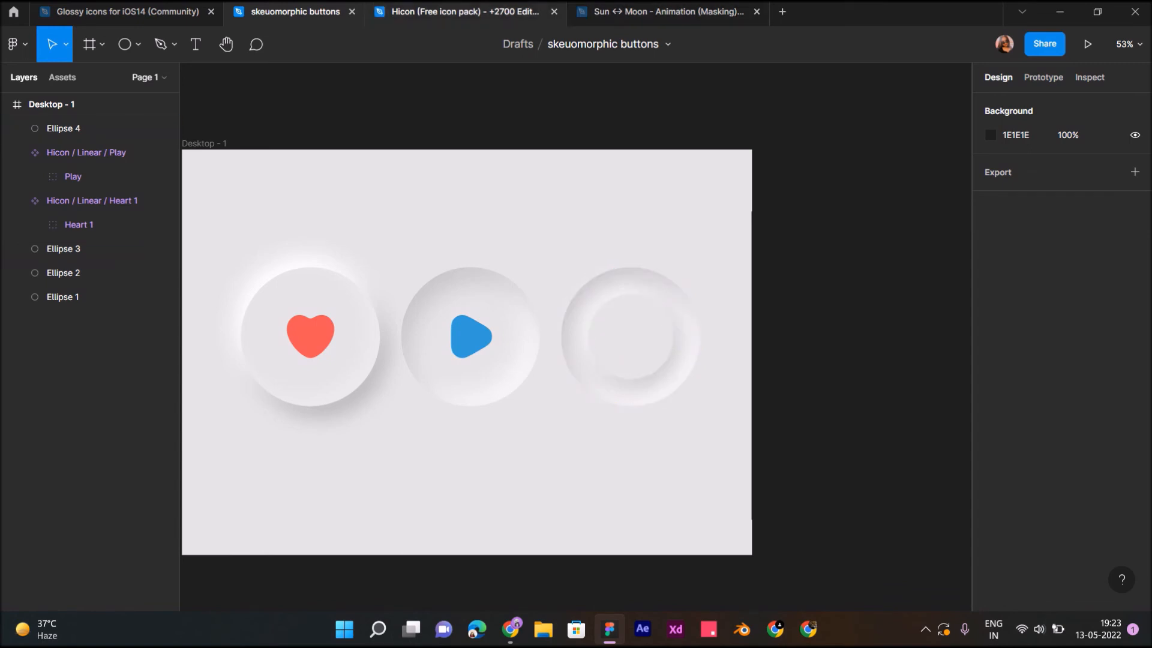
# Step: Find the Notification 1 bell icon in the Essetional set of the Hicon icon pack file and copy it
pyautogui.click(465, 12)
pyautogui.press('Escape')
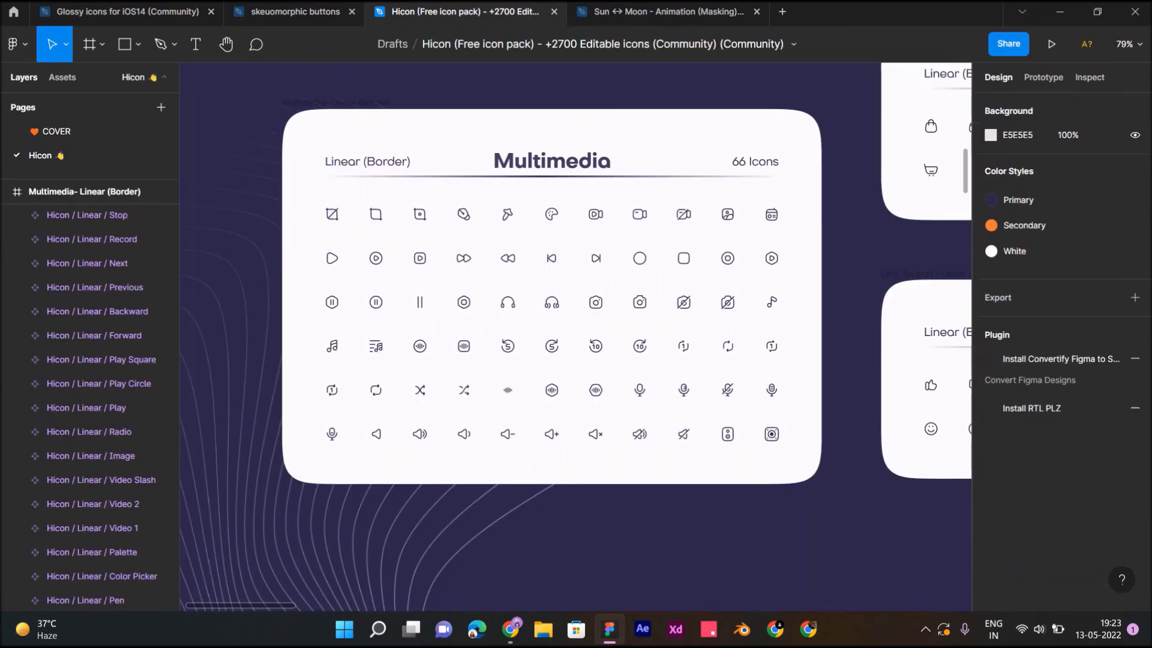
pyautogui.hscroll(1, 576, 336)
pyautogui.hscroll(2, 576, 336)
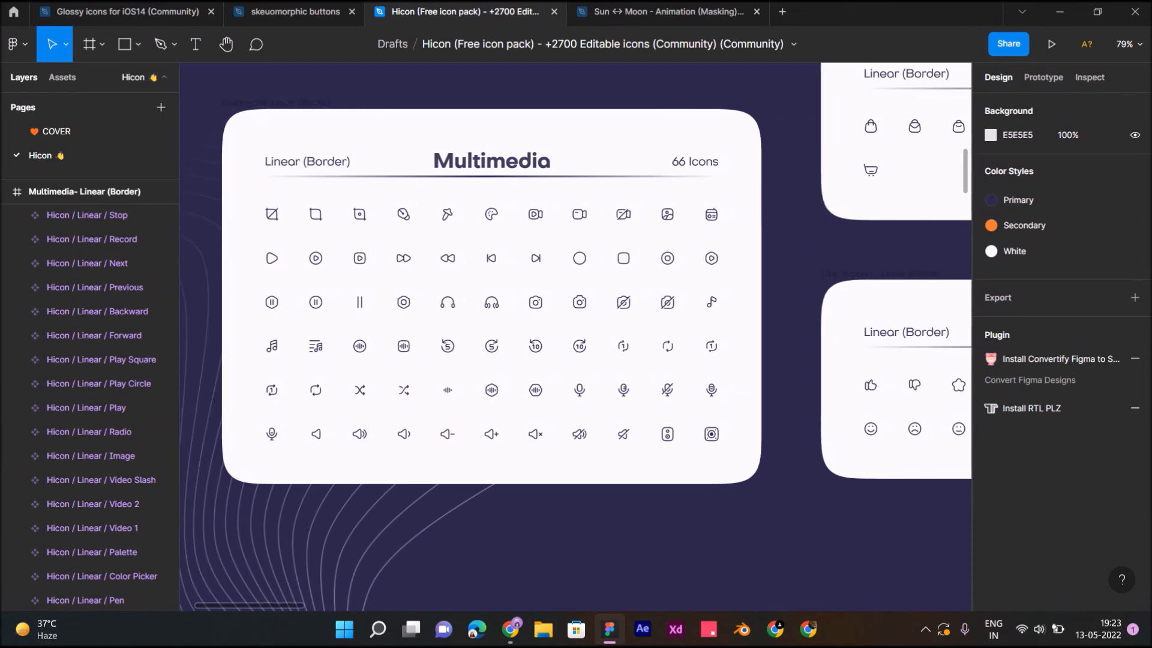
pyautogui.hscroll(1, 588, 342)
pyautogui.scroll(5, 588, 342)
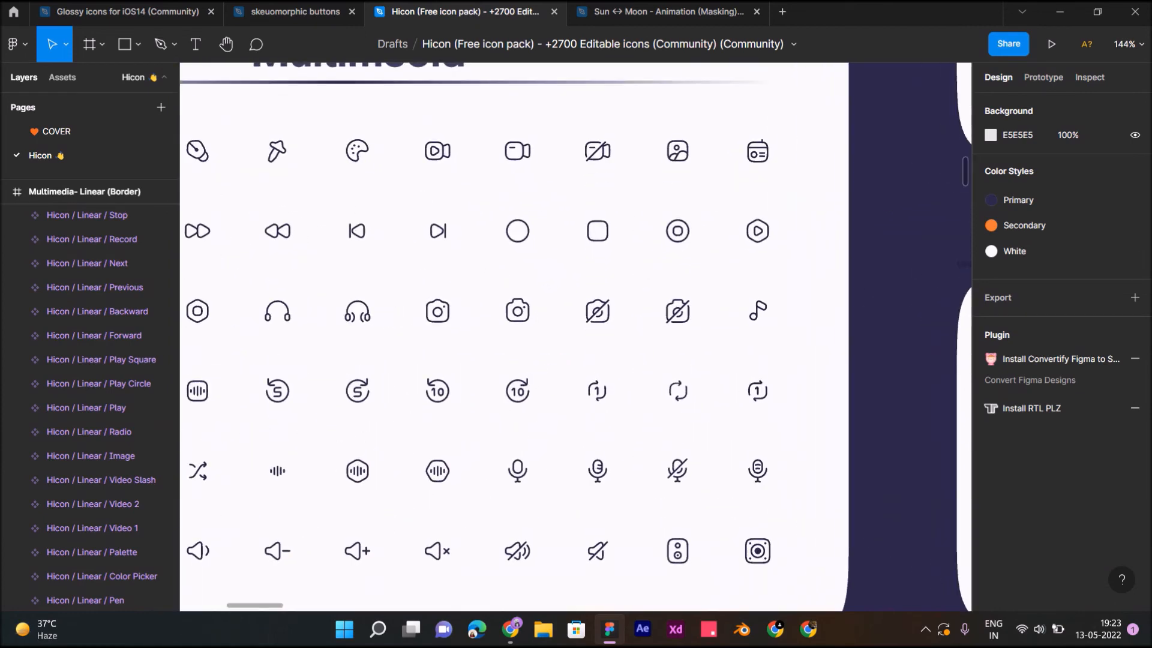
pyautogui.scroll(-5, 588, 342)
pyautogui.scroll(-5, 576, 336)
pyautogui.scroll(5, 576, 336)
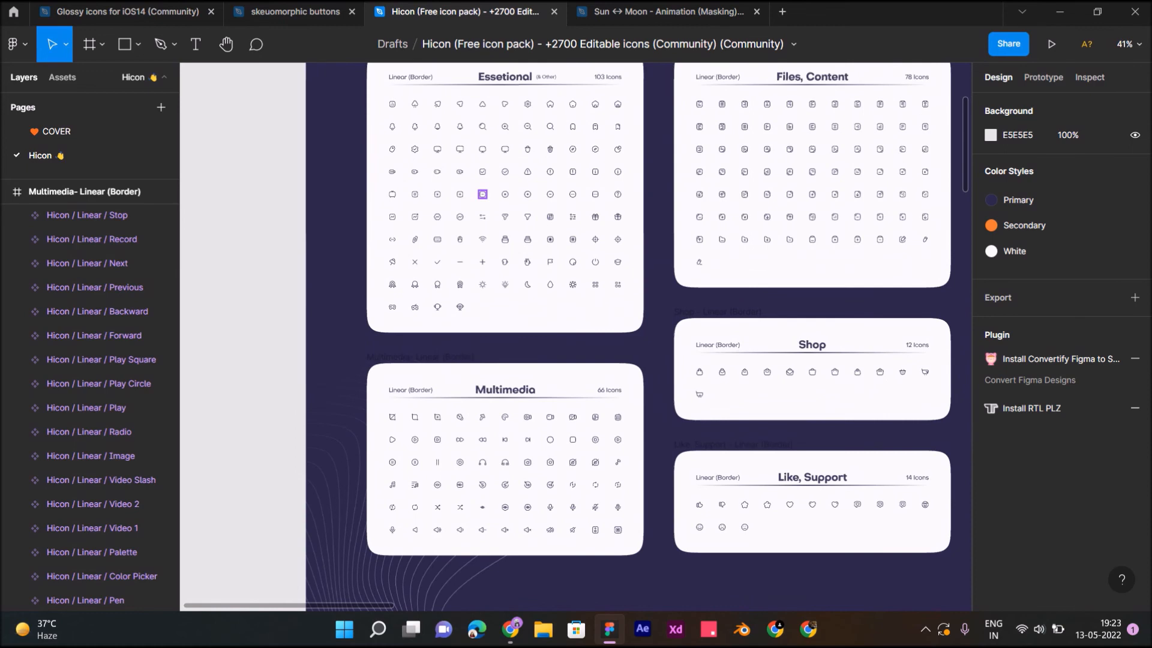
pyautogui.scroll(5, 426, 220)
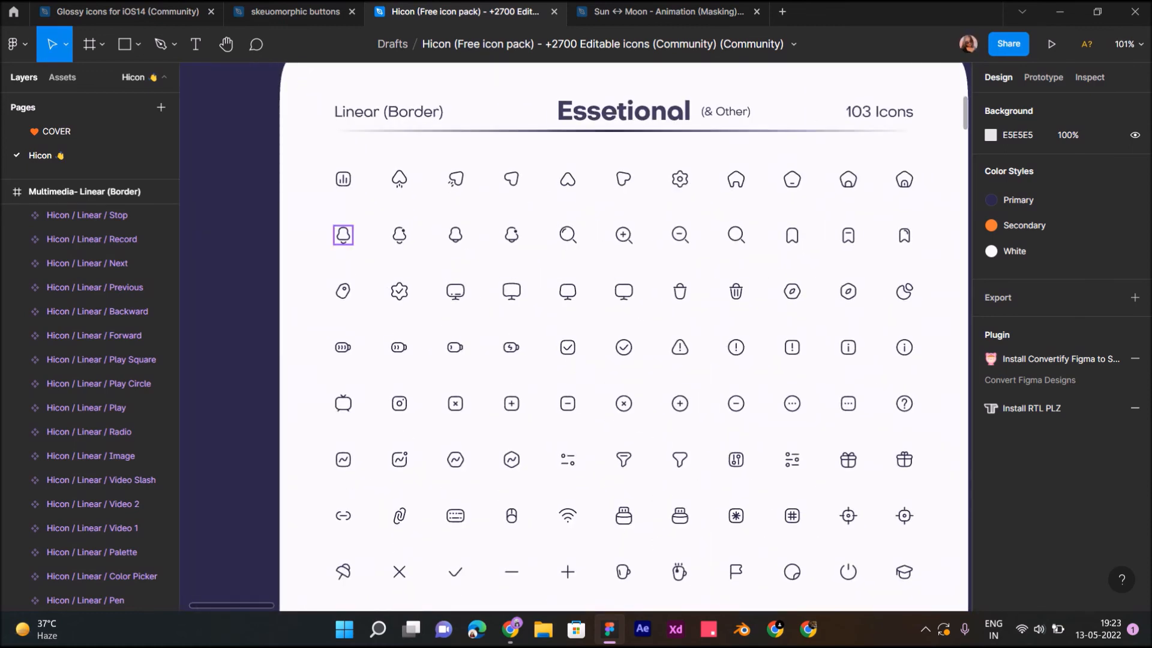
pyautogui.click(343, 235)
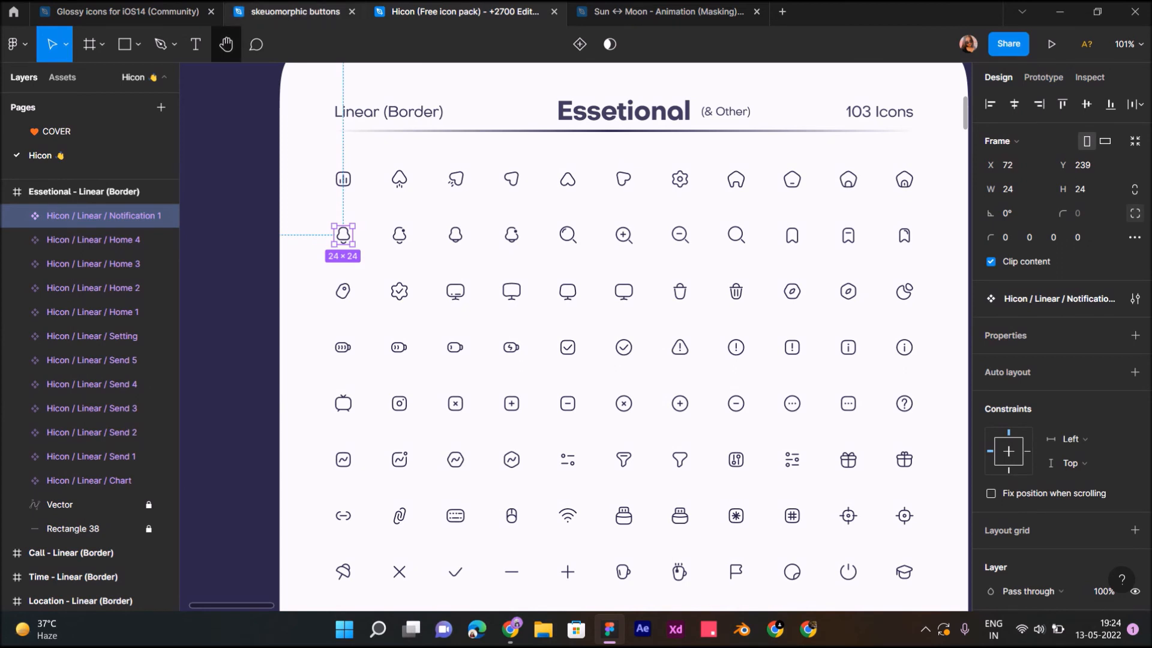
# Step: Paste the bell icon into the skeuomorphic buttons file, scale it to 119 × 119 and centre it on the third button
pyautogui.click(288, 11)
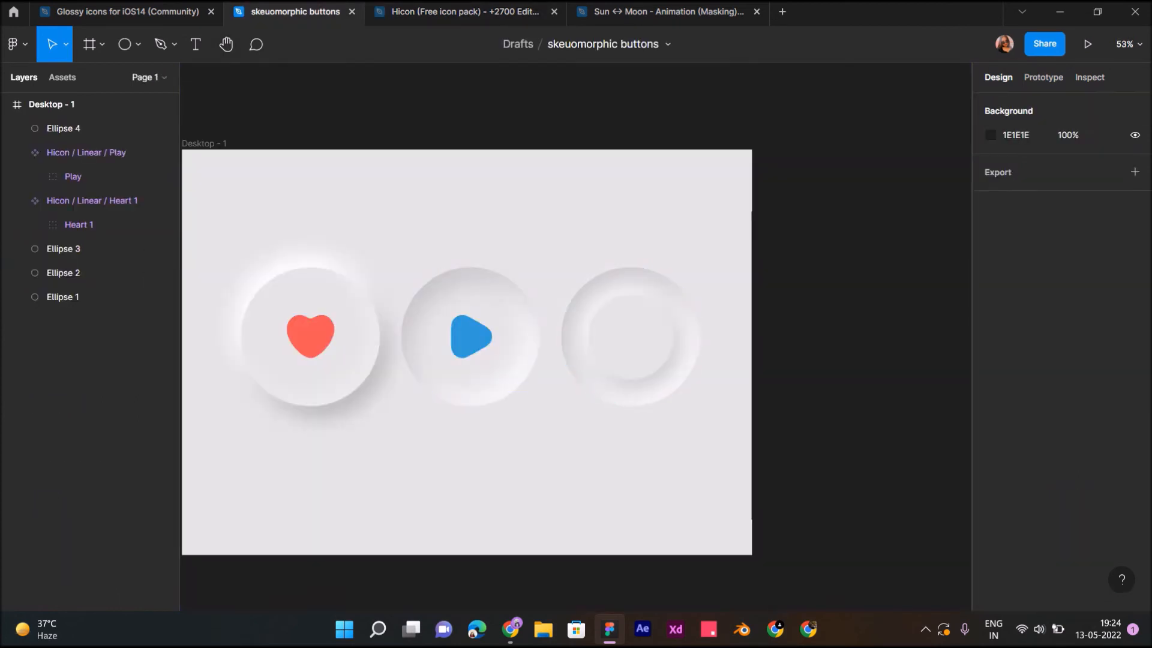
pyautogui.hotkey('ctrl', 'v')
pyautogui.press('k')
pyautogui.moveTo(574, 337); pyautogui.dragTo(631, 336)
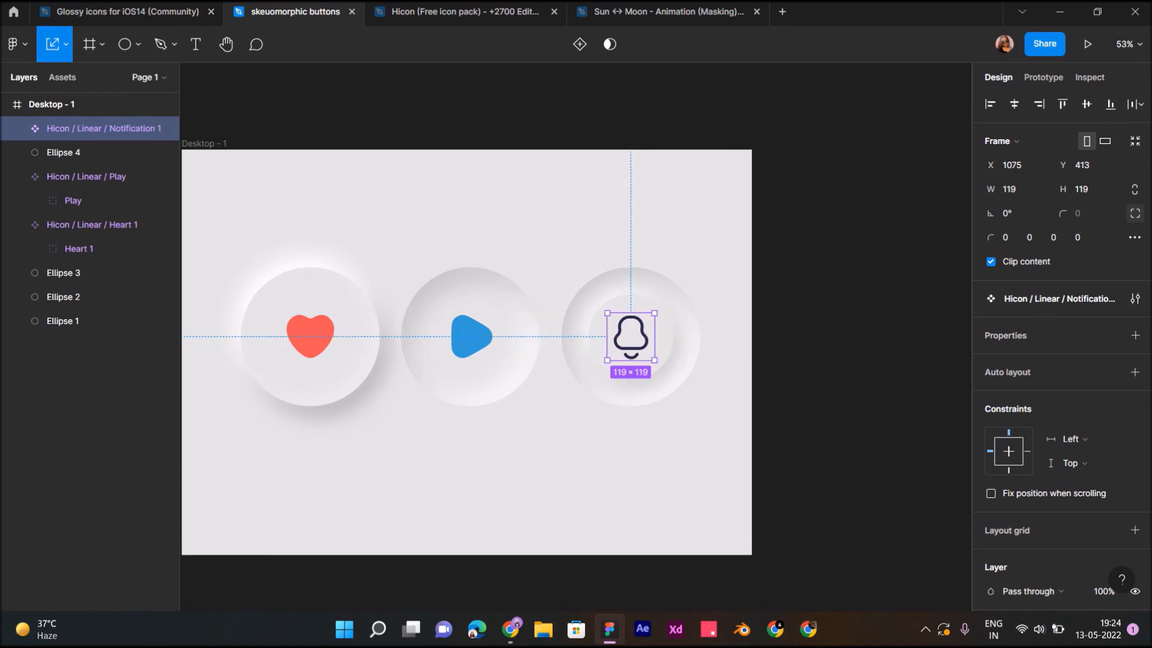
# Step: Add a pink fill (DA3B7E) to the bell icon's Notification 1 group
pyautogui.click(16, 129)
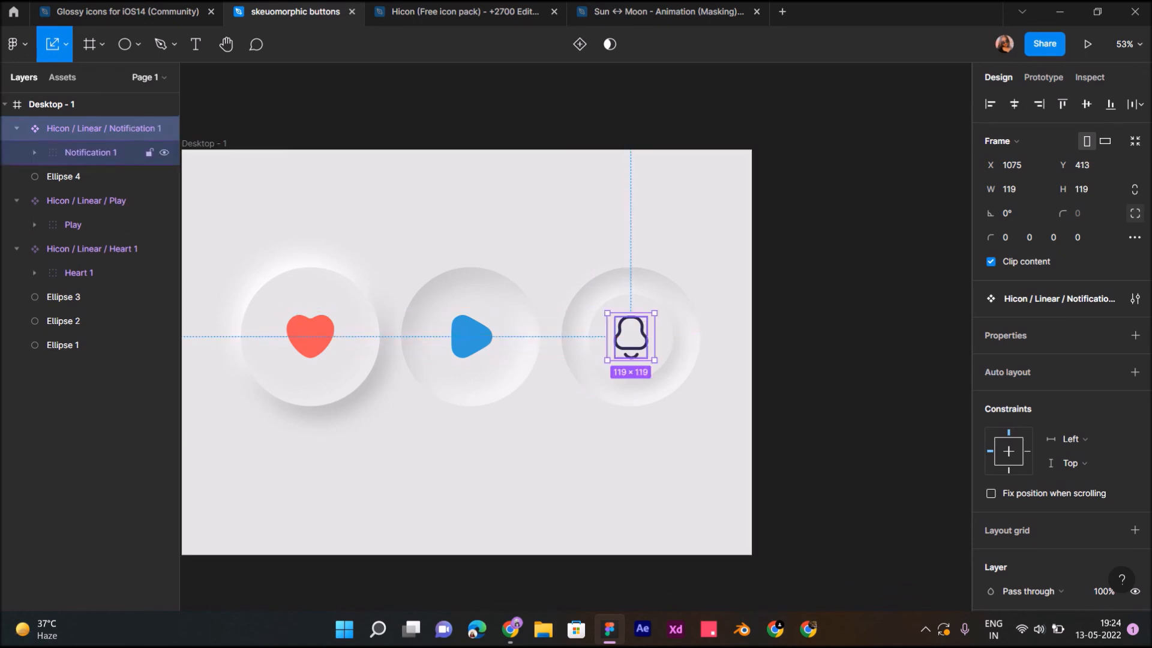
pyautogui.click(90, 152)
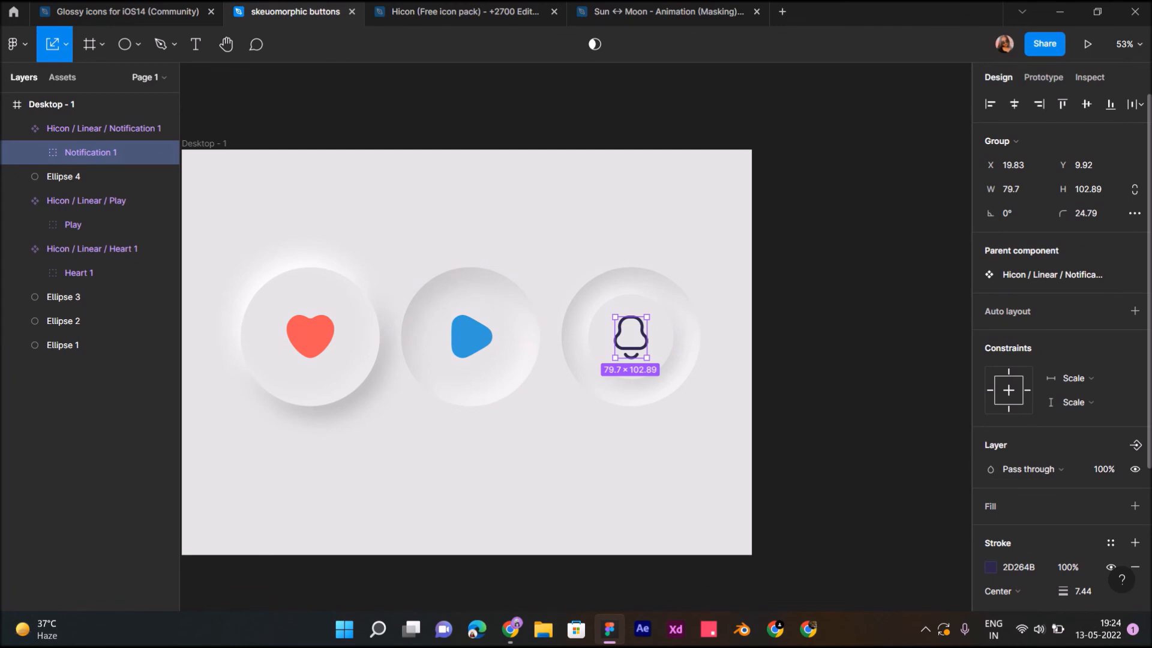
pyautogui.click(1134, 506)
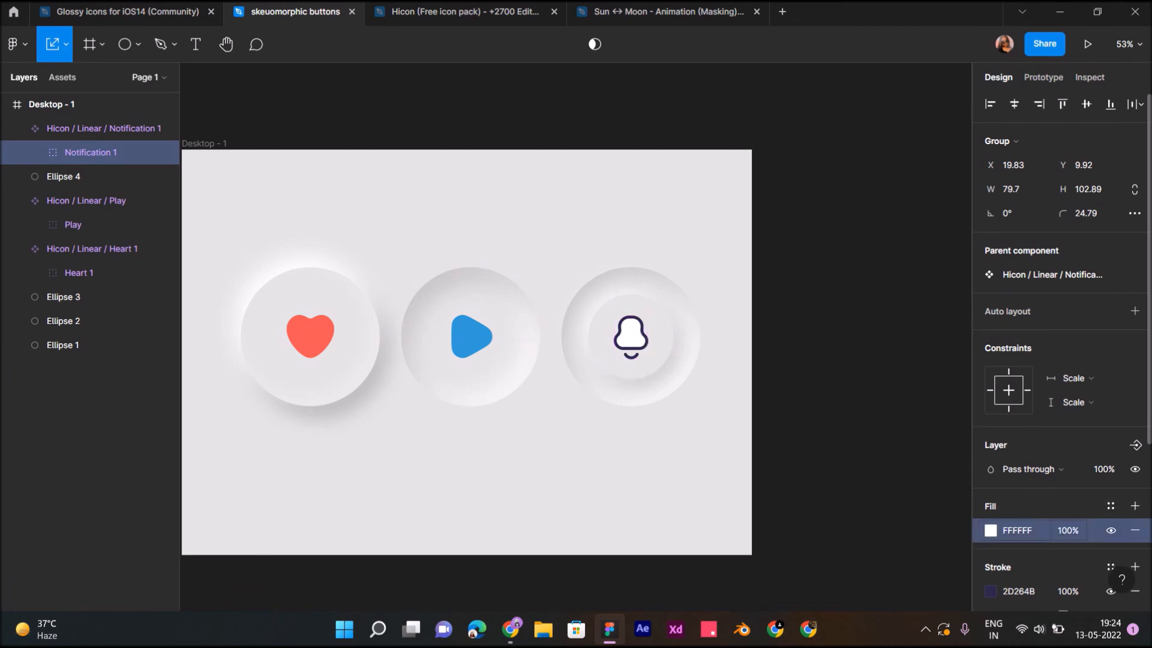
pyautogui.click(991, 530)
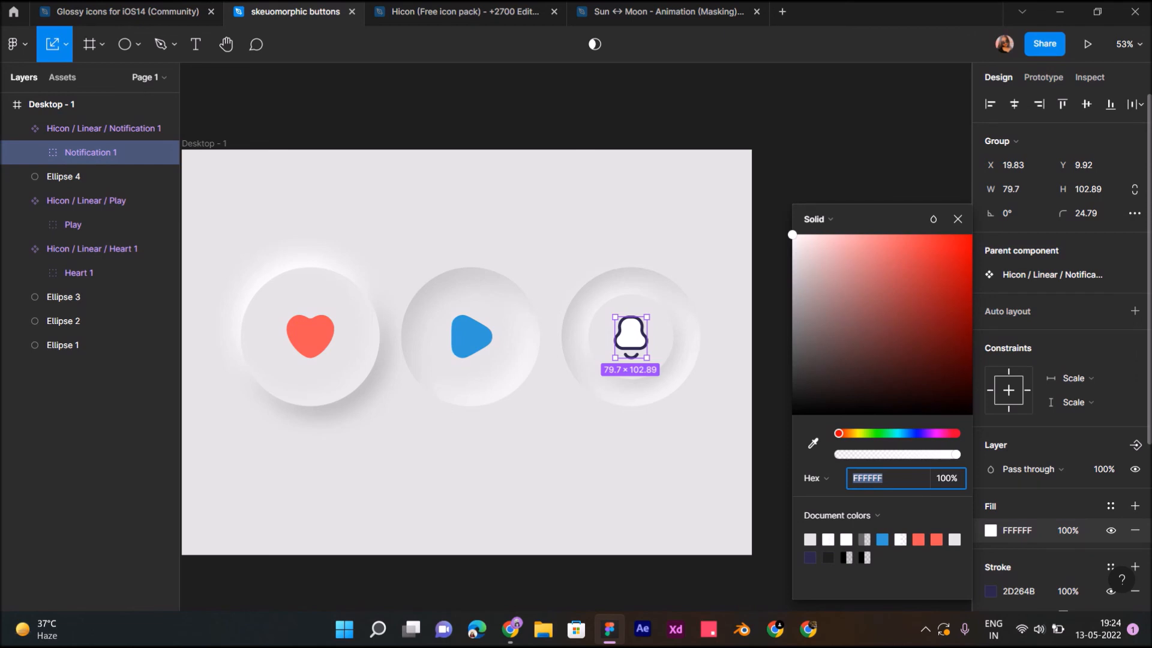
pyautogui.click(939, 433)
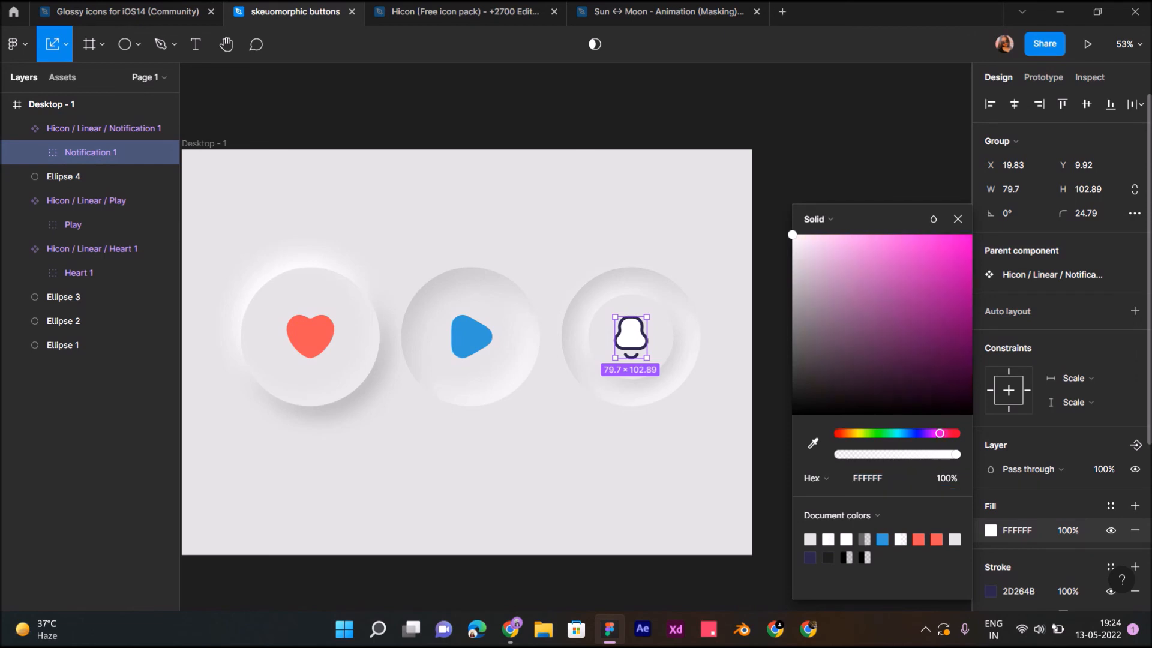
pyautogui.moveTo(937, 433); pyautogui.dragTo(948, 433)
pyautogui.click(924, 261)
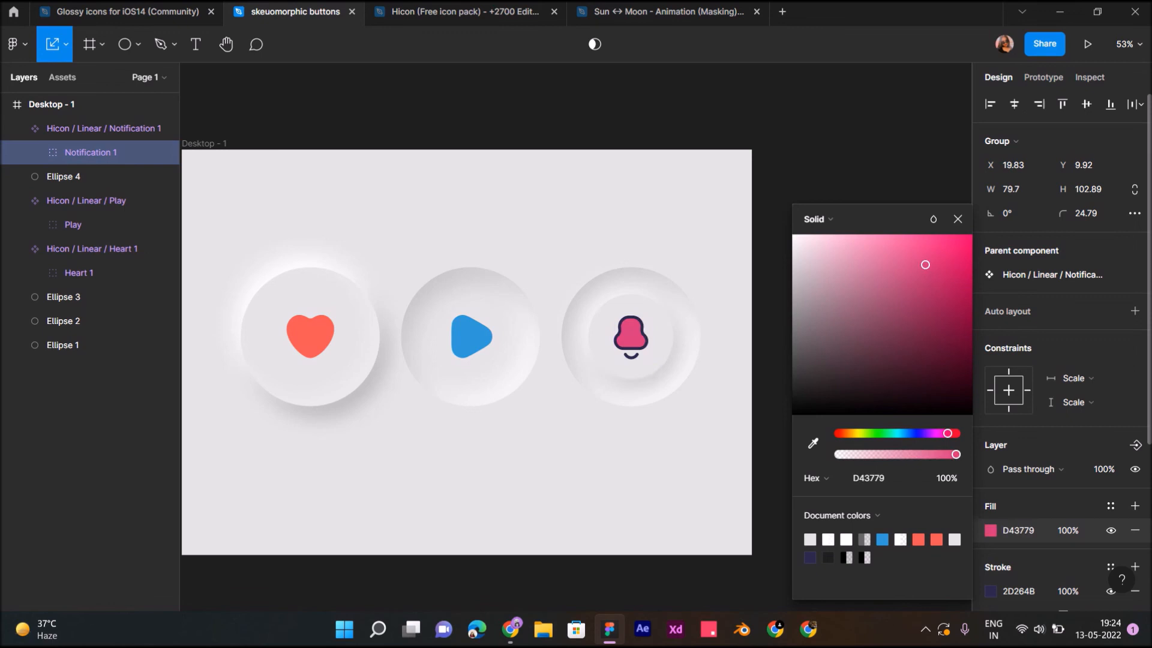
pyautogui.moveTo(924, 261); pyautogui.dragTo(924, 261)
# Step: Match the bell icon's stroke colour to its pink fill by sampling it
pyautogui.click(991, 592)
pyautogui.click(813, 444)
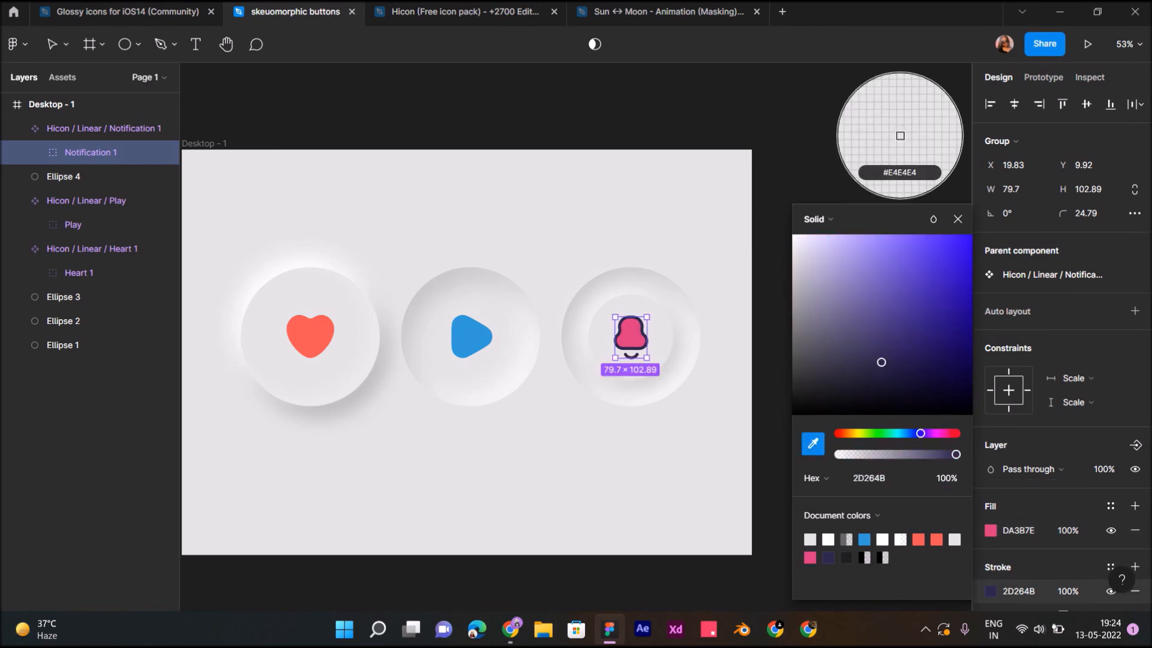
pyautogui.click(631, 335)
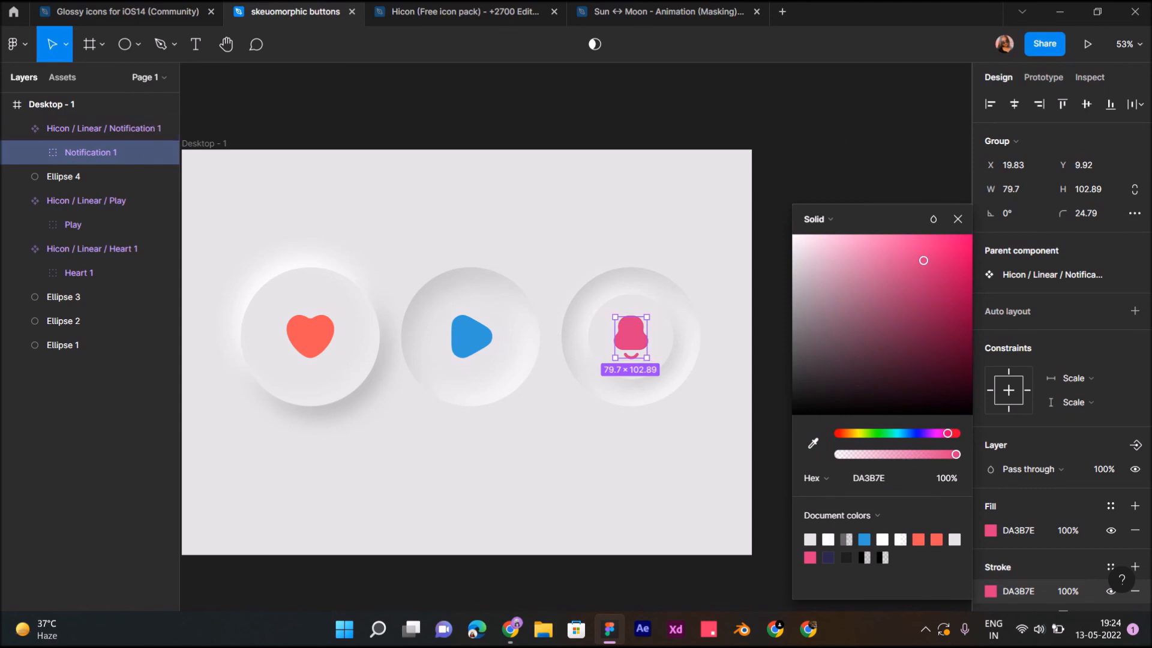
pyautogui.click(35, 153)
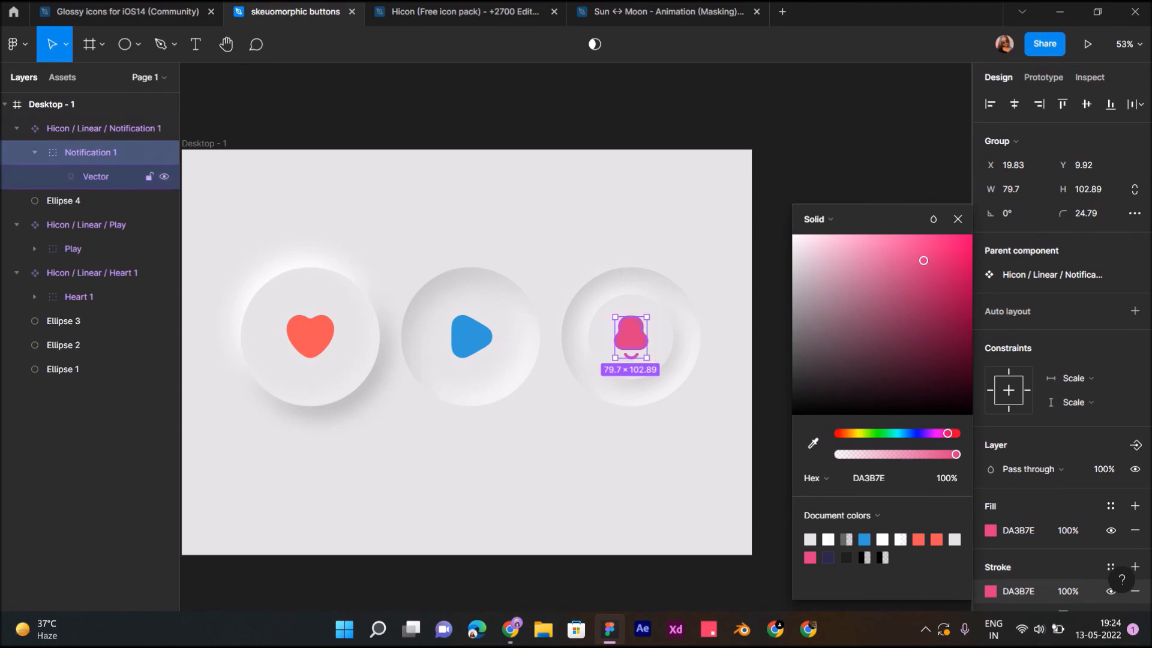
pyautogui.click(96, 176)
pyautogui.scroll(5, 581, 359)
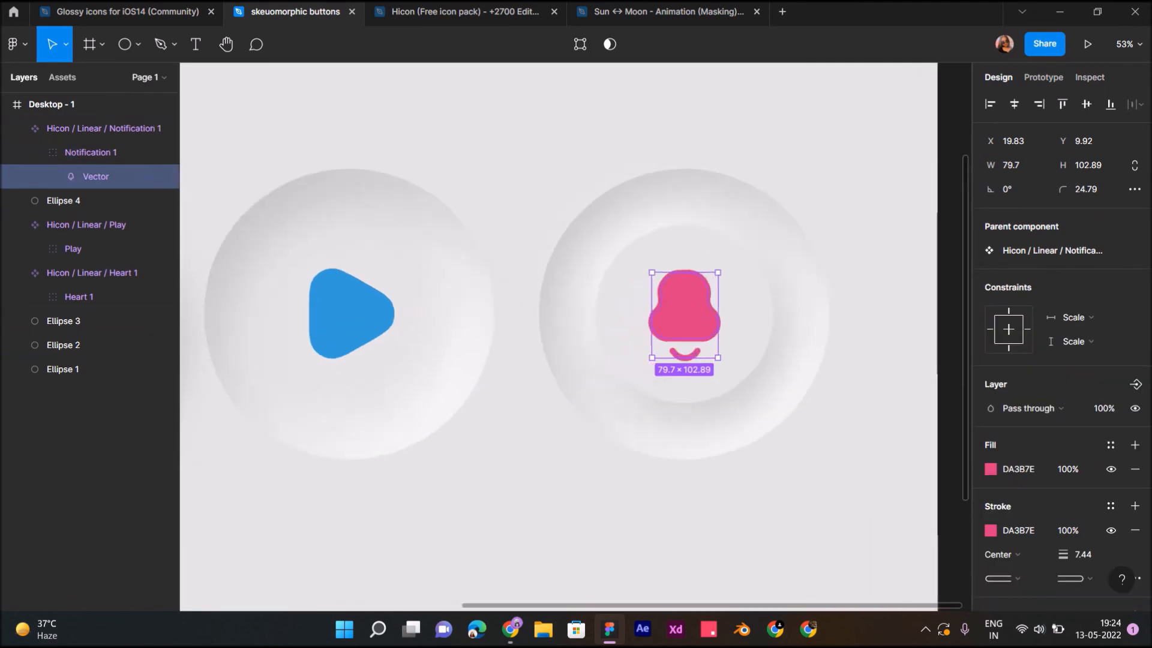
pyautogui.press('Escape')
# Step: Select all three buttons with their icons and centre them together in the frame
pyautogui.scroll(-8, 702, 392)
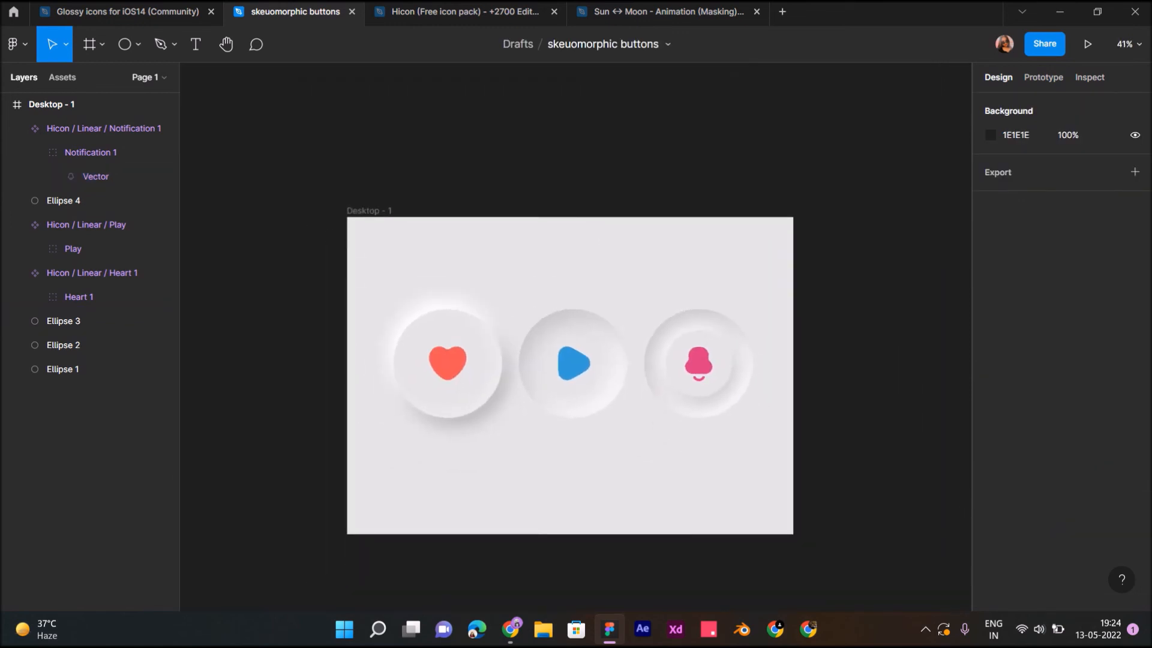
pyautogui.moveTo(378, 508); pyautogui.dragTo(770, 304)
pyautogui.moveTo(573, 363); pyautogui.dragTo(570, 376)
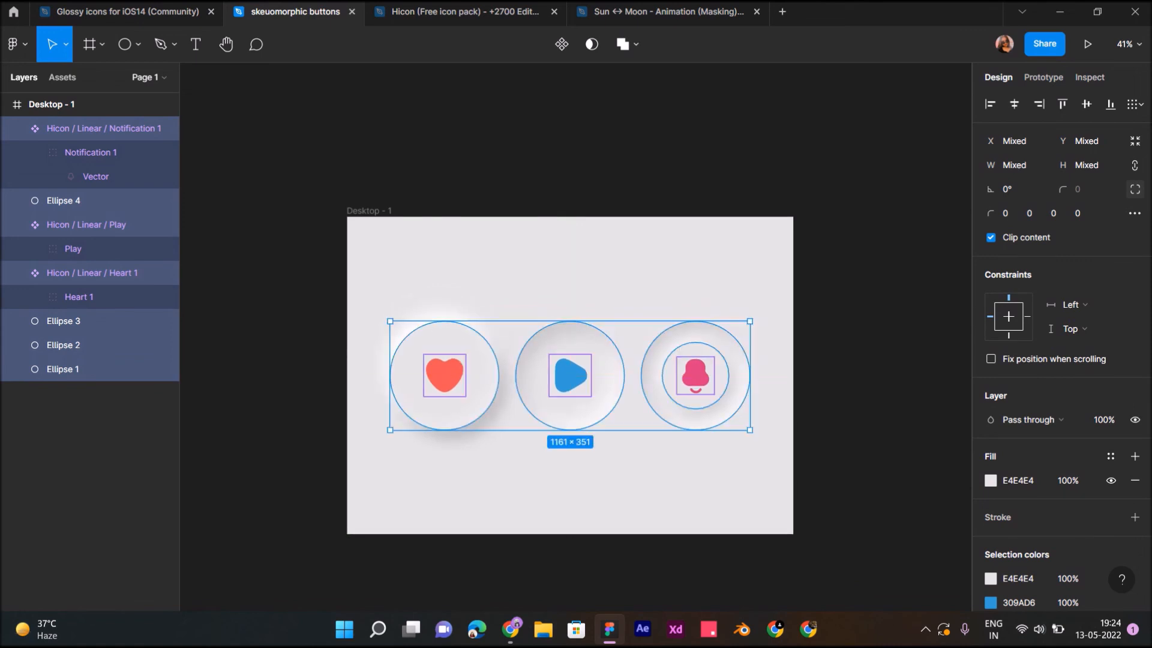
pyautogui.press('Escape')
pyautogui.hotkey('shift', '1')
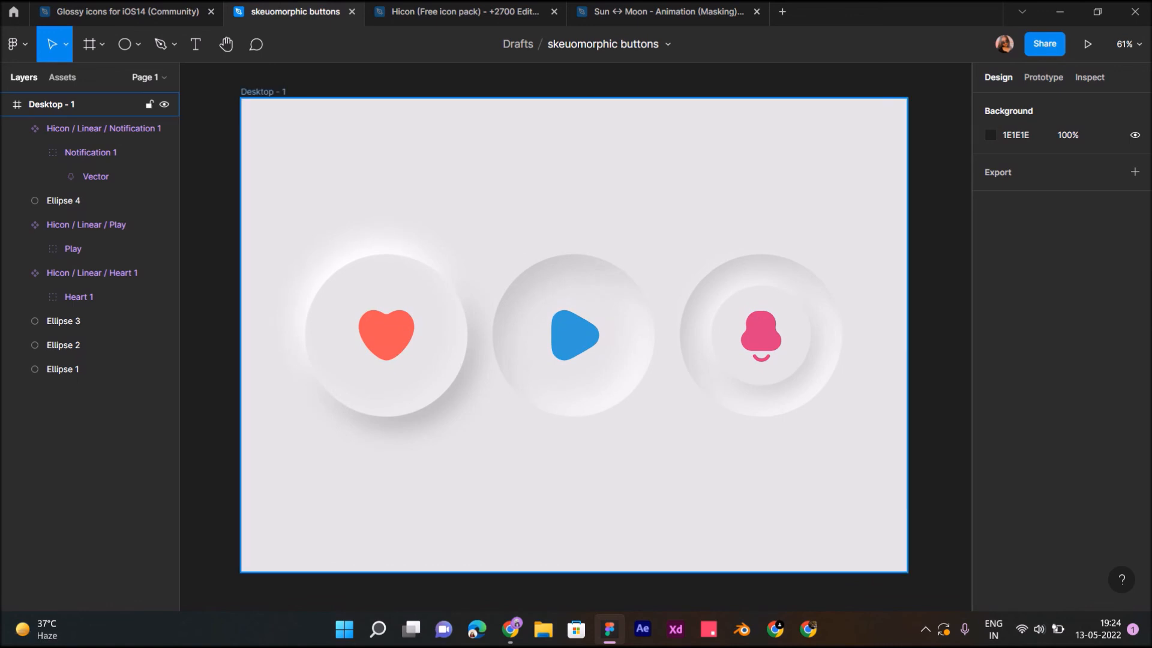
# Step: Rename the file as "neomorphic buttons"
pyautogui.click(574, 44)
pyautogui.moveTo(572, 44); pyautogui.dragTo(533, 44)
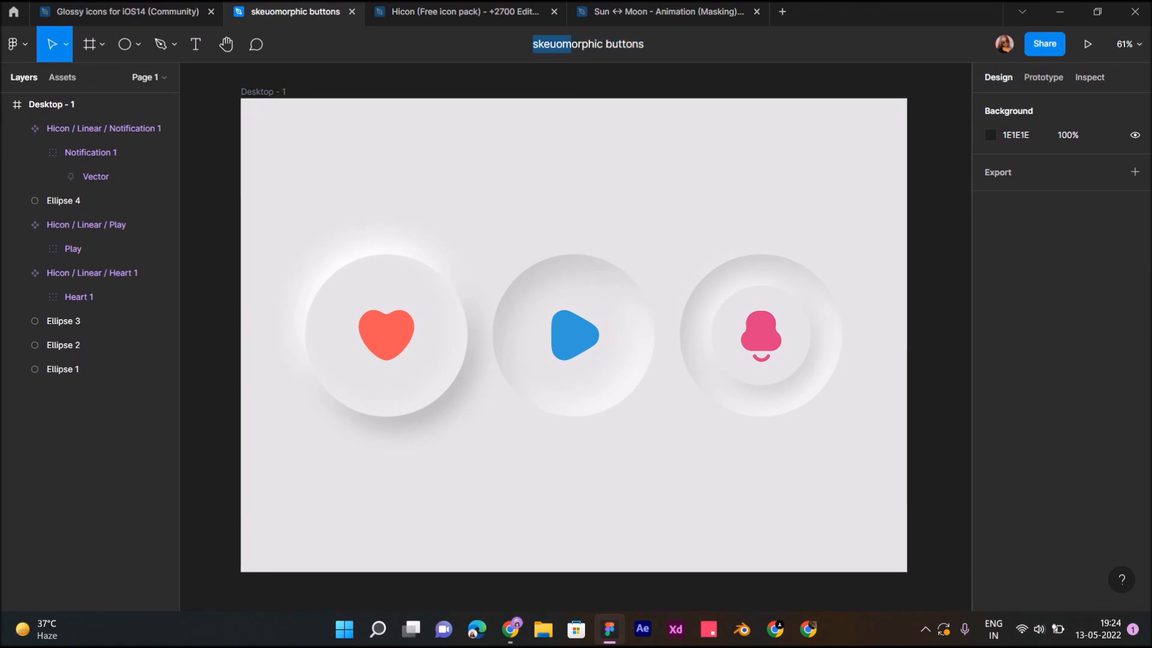
pyautogui.press('BackSpace')
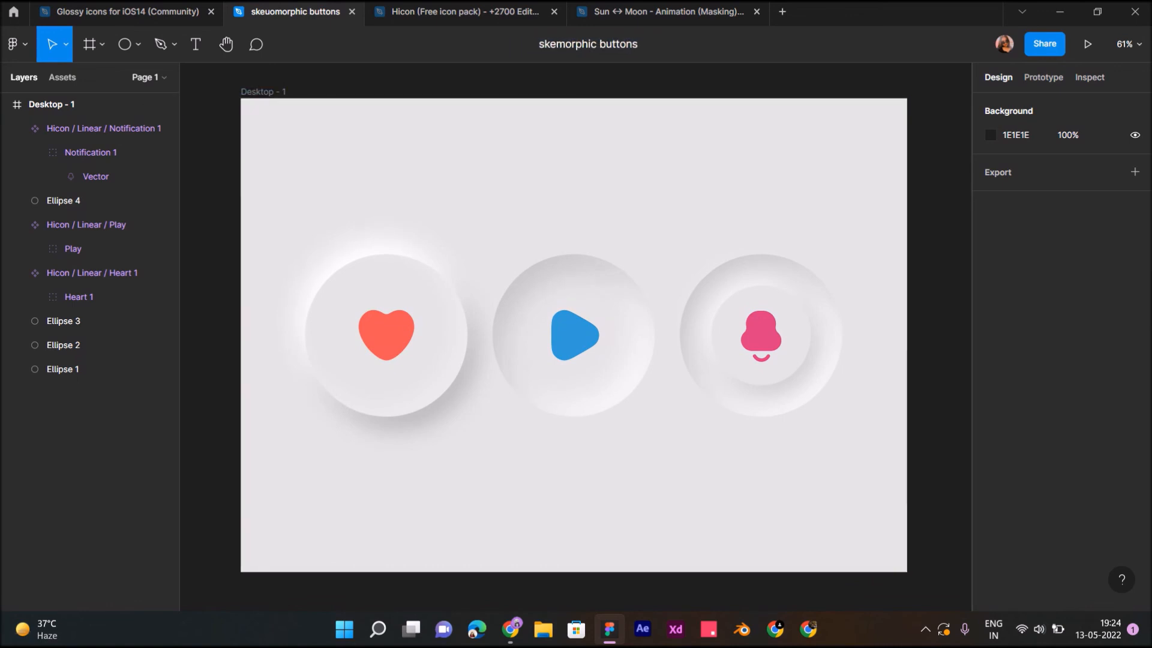
pyautogui.write('neo')
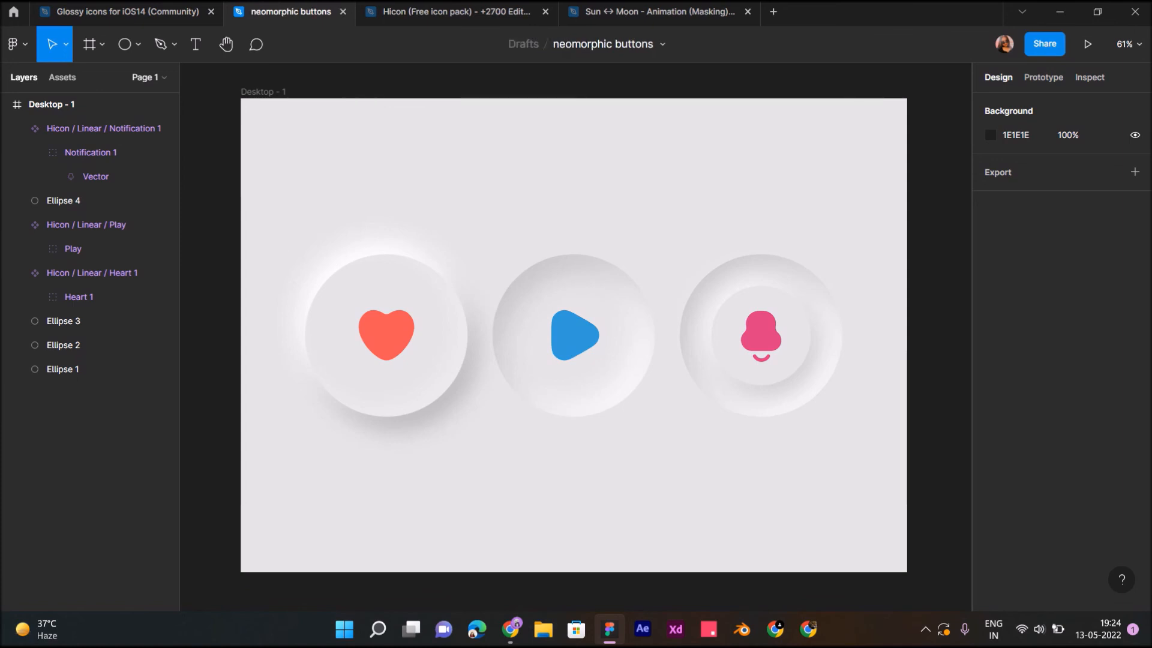
# Step: Rename the Desktop - 1 frame as "neomorphic buttons soft style"
pyautogui.doubleClick(263, 92)
pyautogui.press('BackSpace')
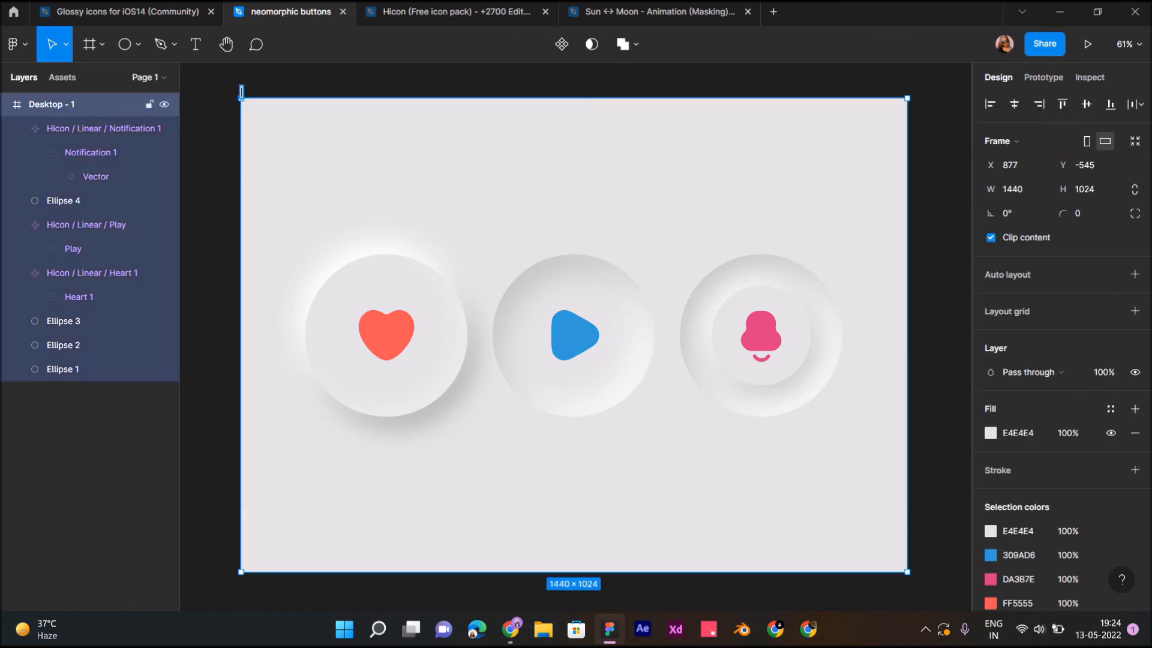
pyautogui.write('neomorphic')
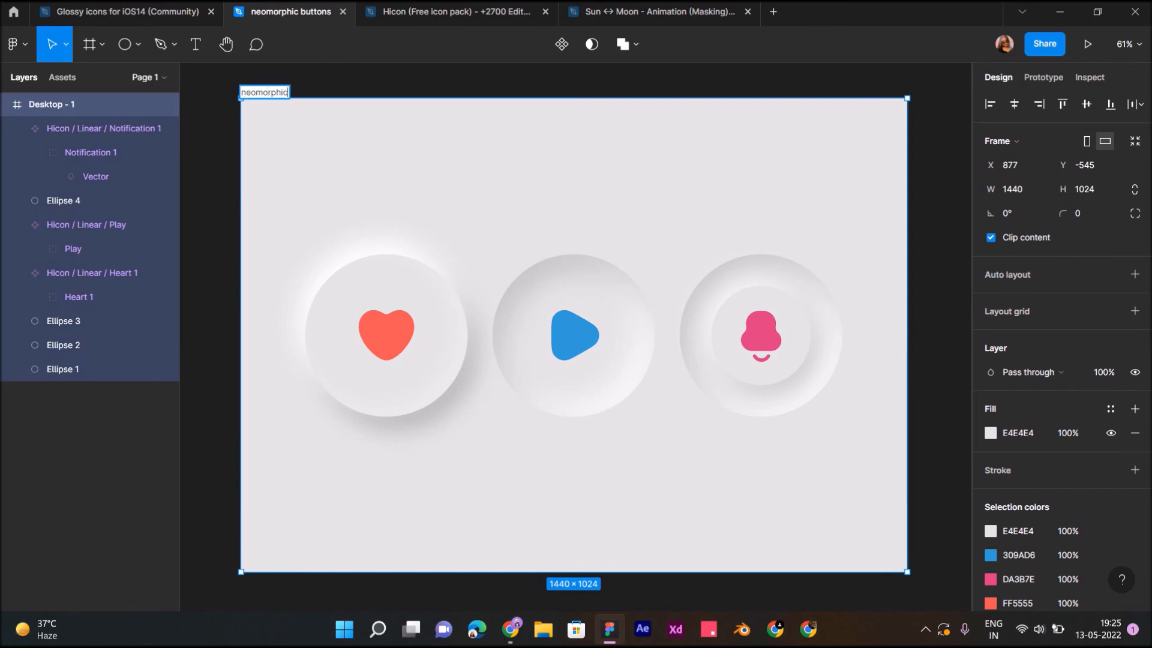
pyautogui.write(' buttons soft style')
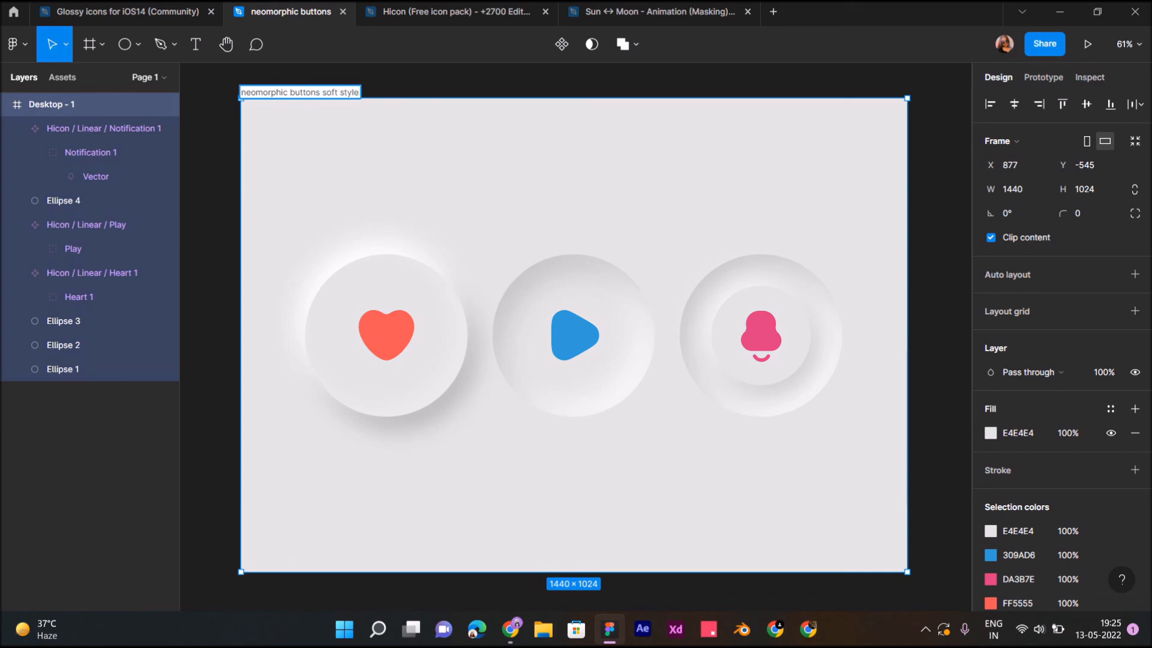
pyautogui.press('Return')
pyautogui.hscroll(1, 234, 577)
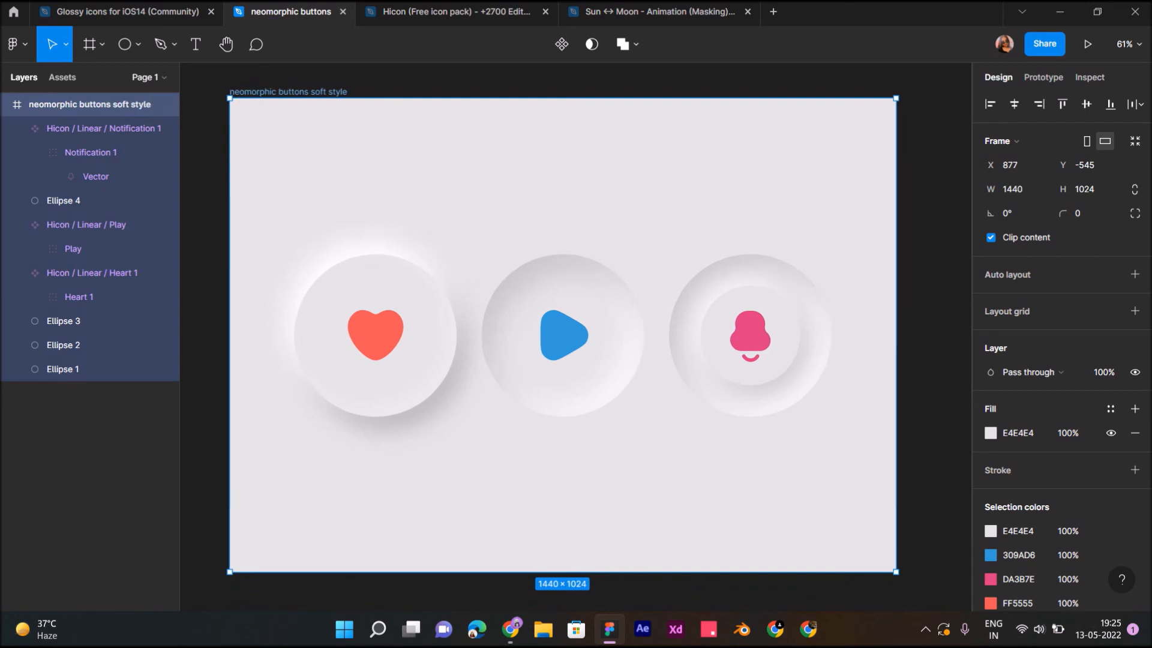